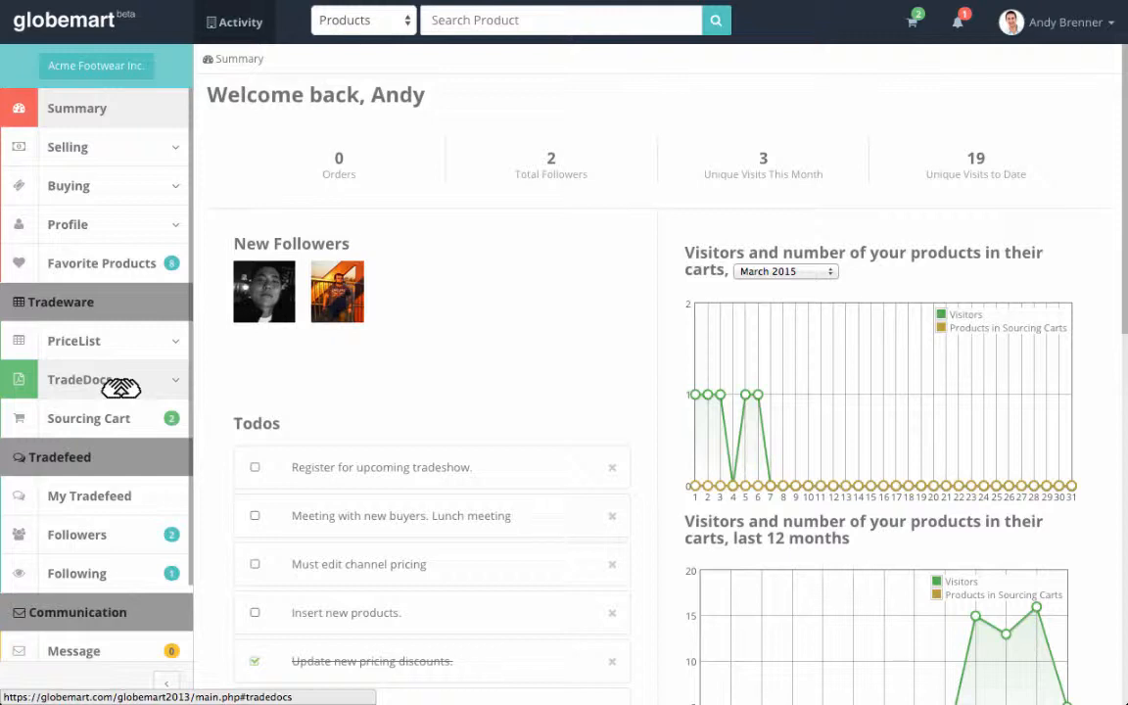
scroll(584, 273, down, 1)
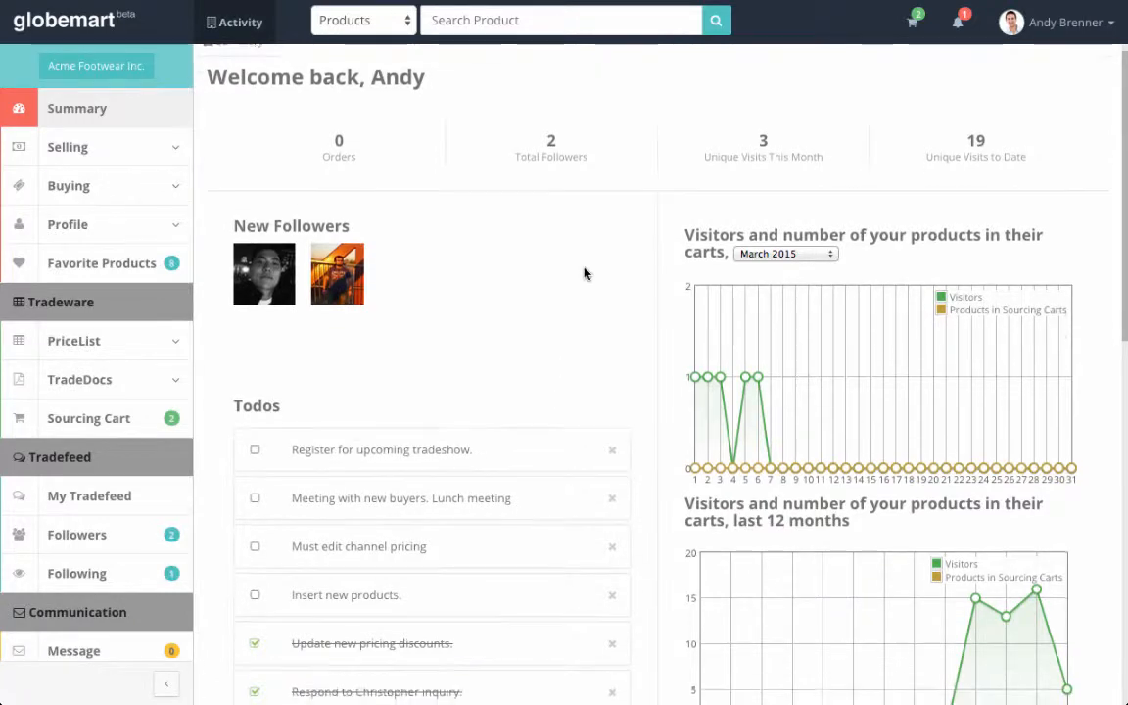
scroll(584, 273, up, 1)
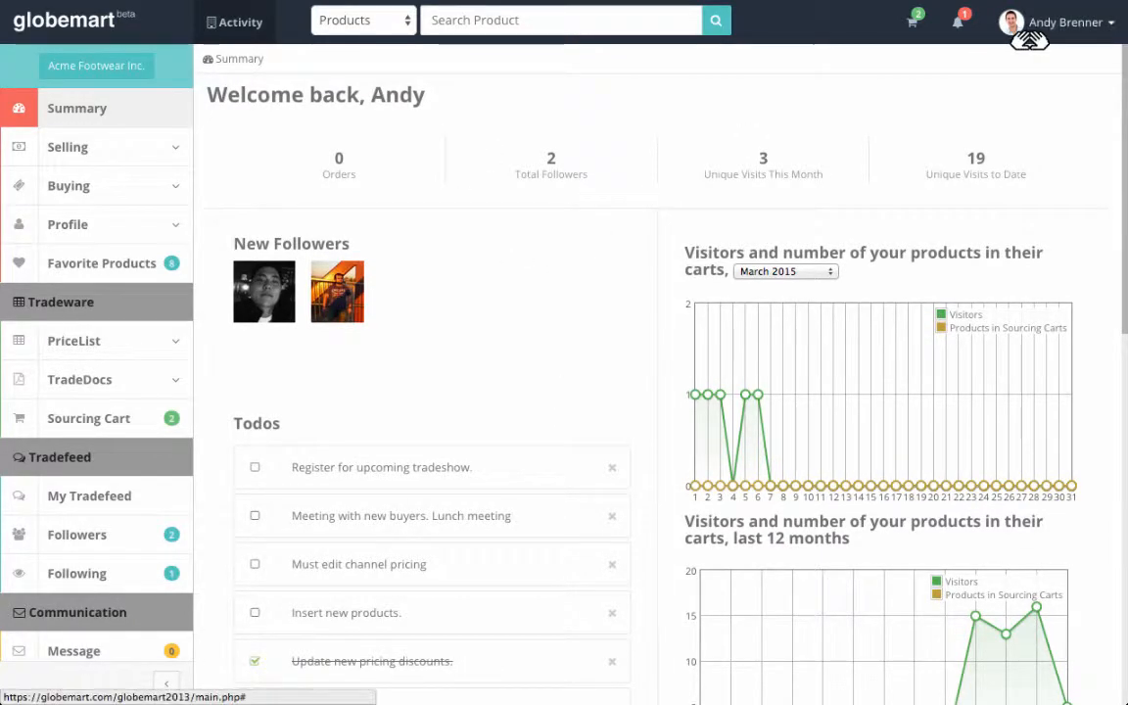
click(1092, 26)
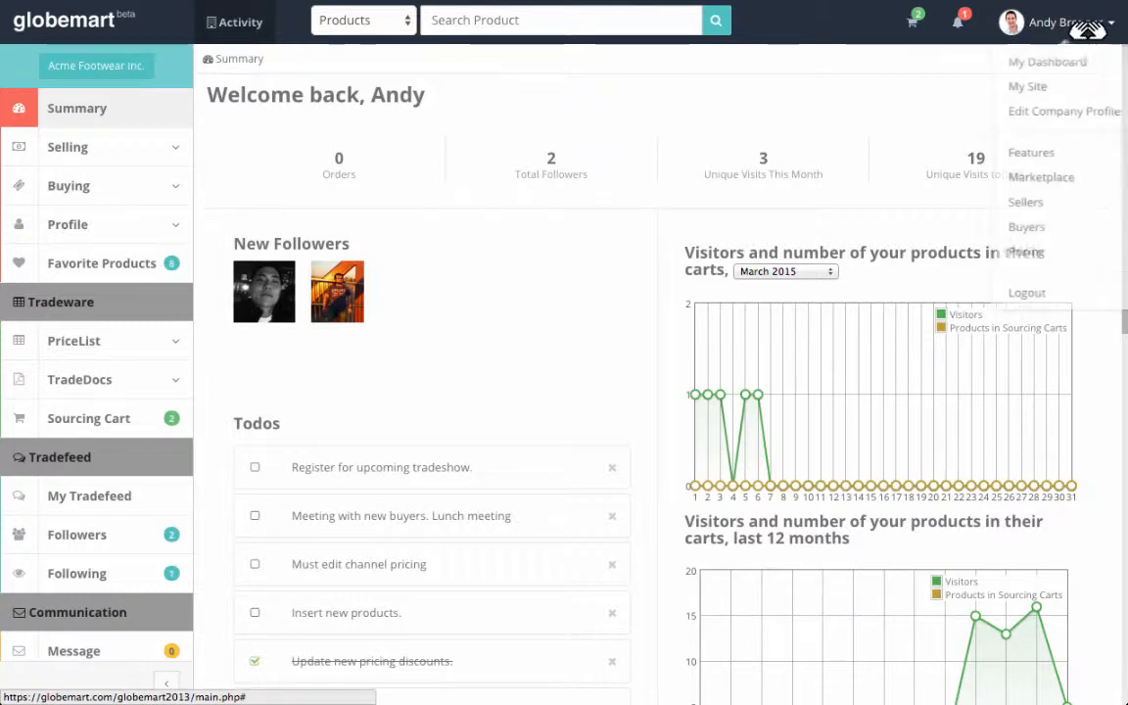
click(941, 90)
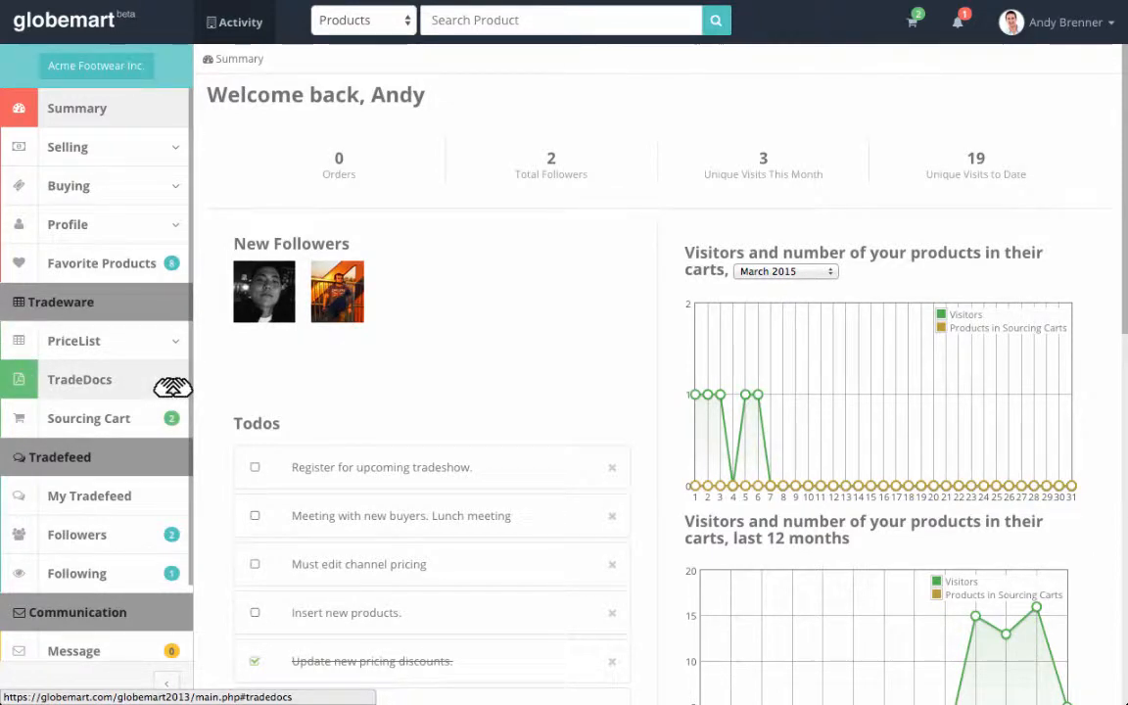
Open the TradeDocs Overview page
click(172, 388)
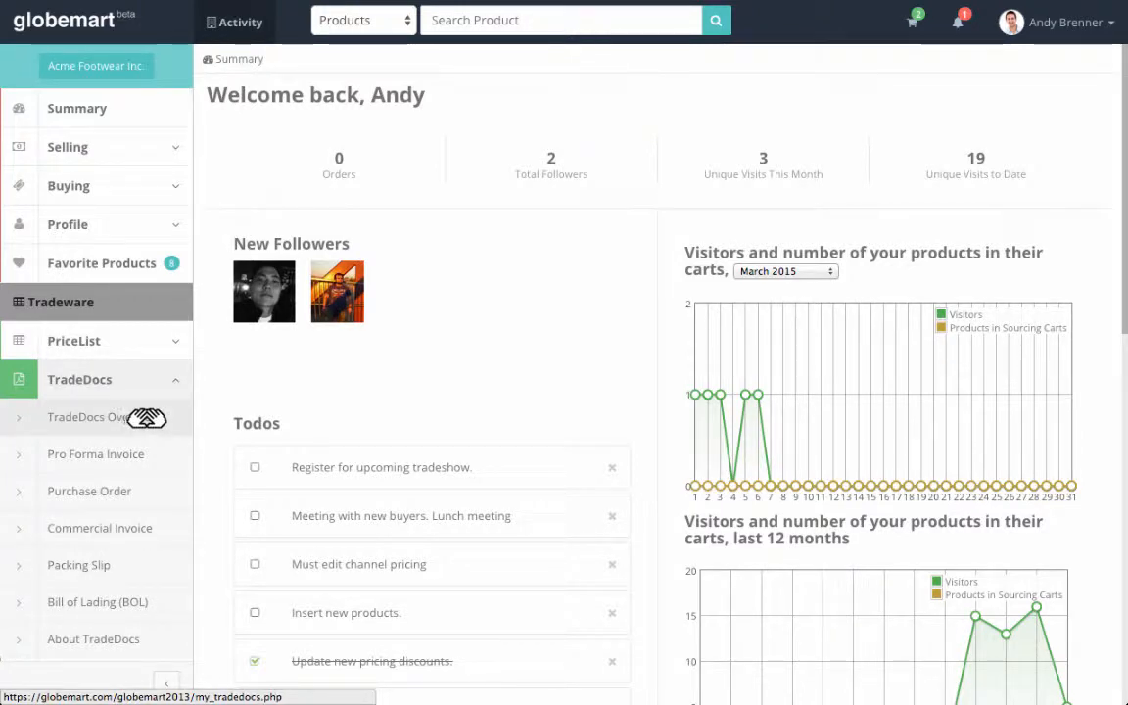
click(162, 422)
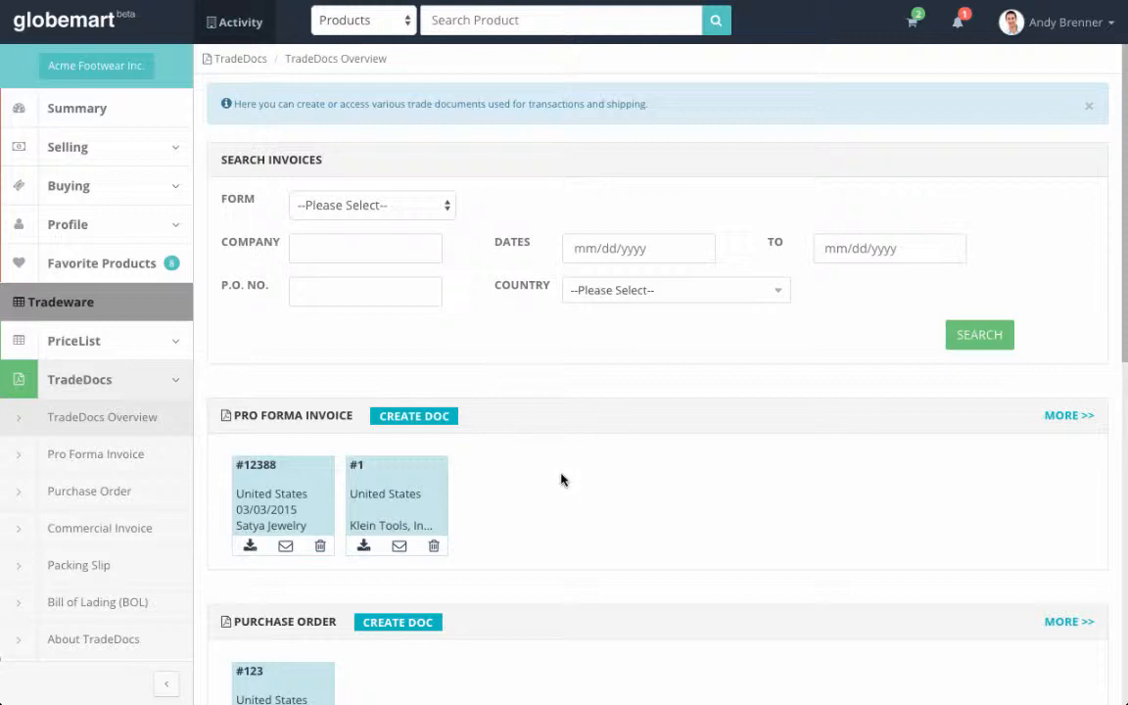
Look through the whole overview page, from the invoice search form down to the Bill of Lading section
scroll(561, 479, down, 5)
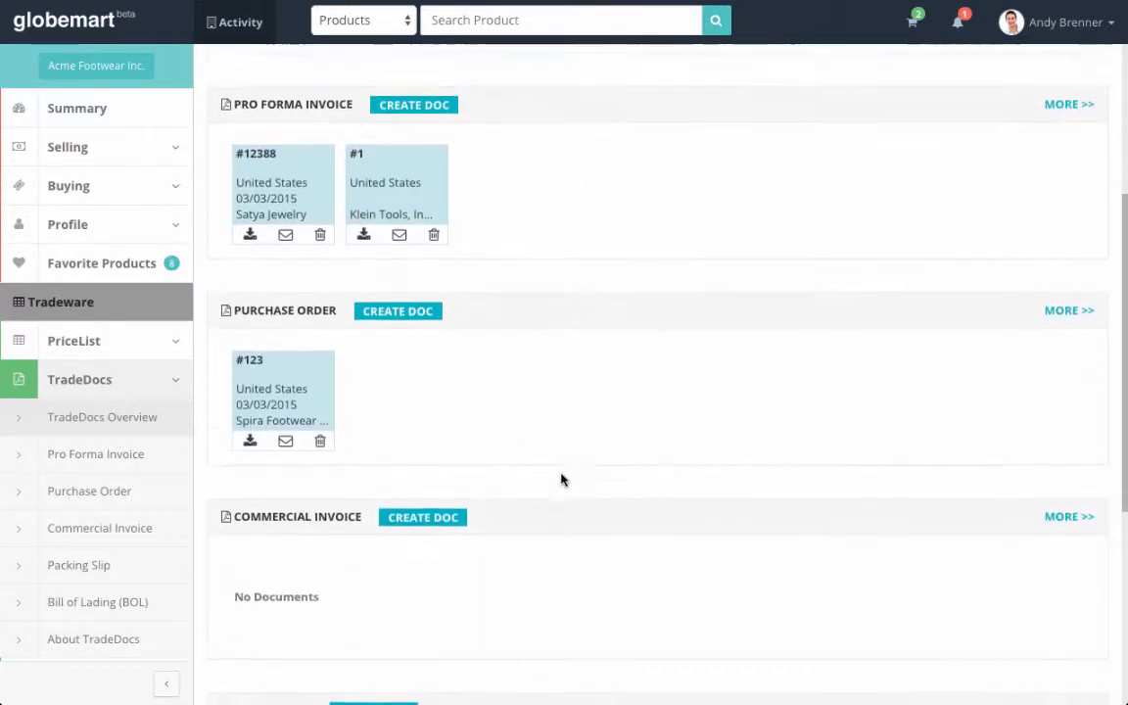
scroll(561, 479, up, 5)
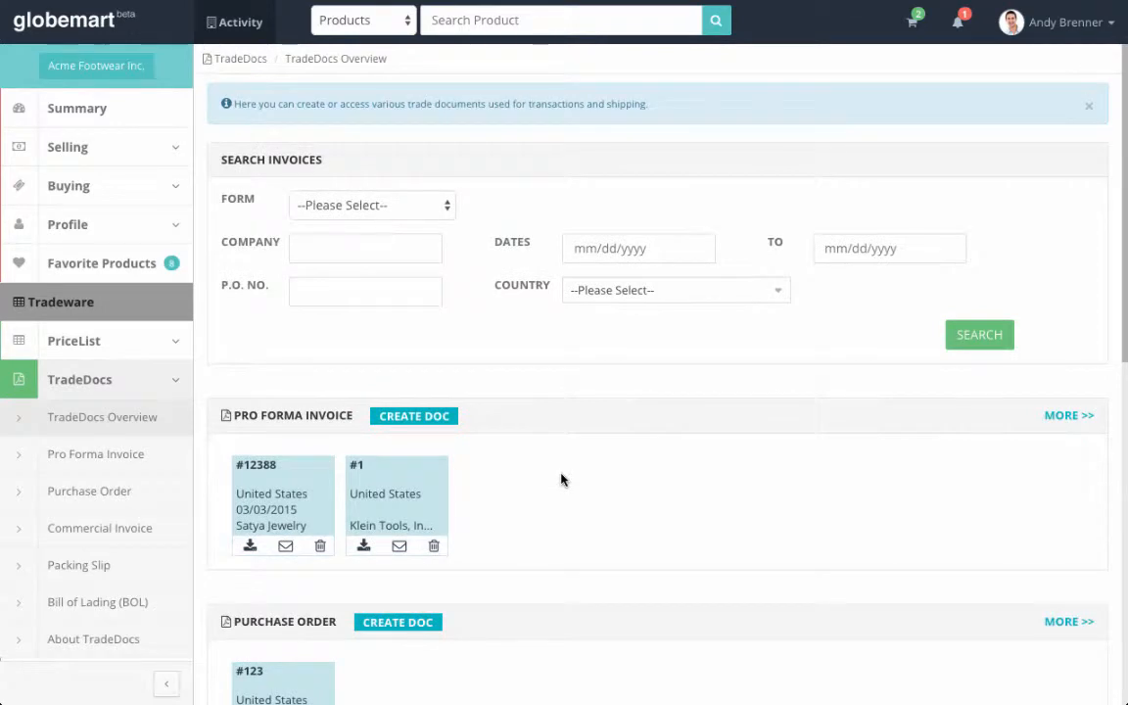
scroll(561, 478, down, 6)
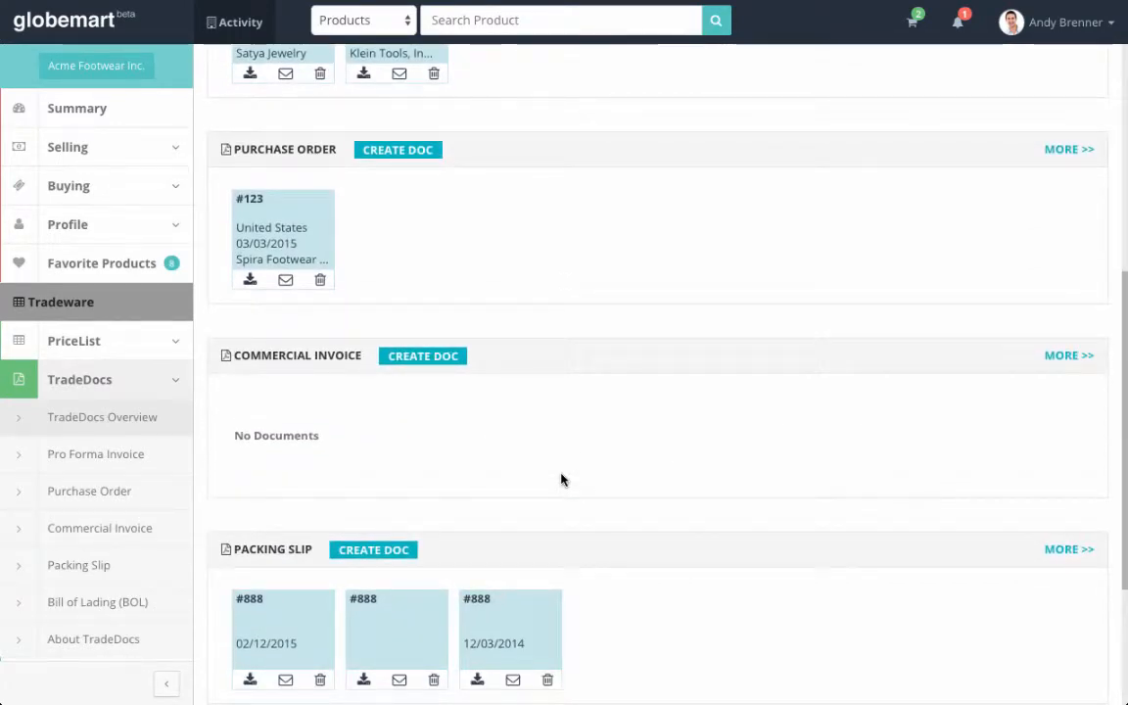
scroll(561, 479, up, 4)
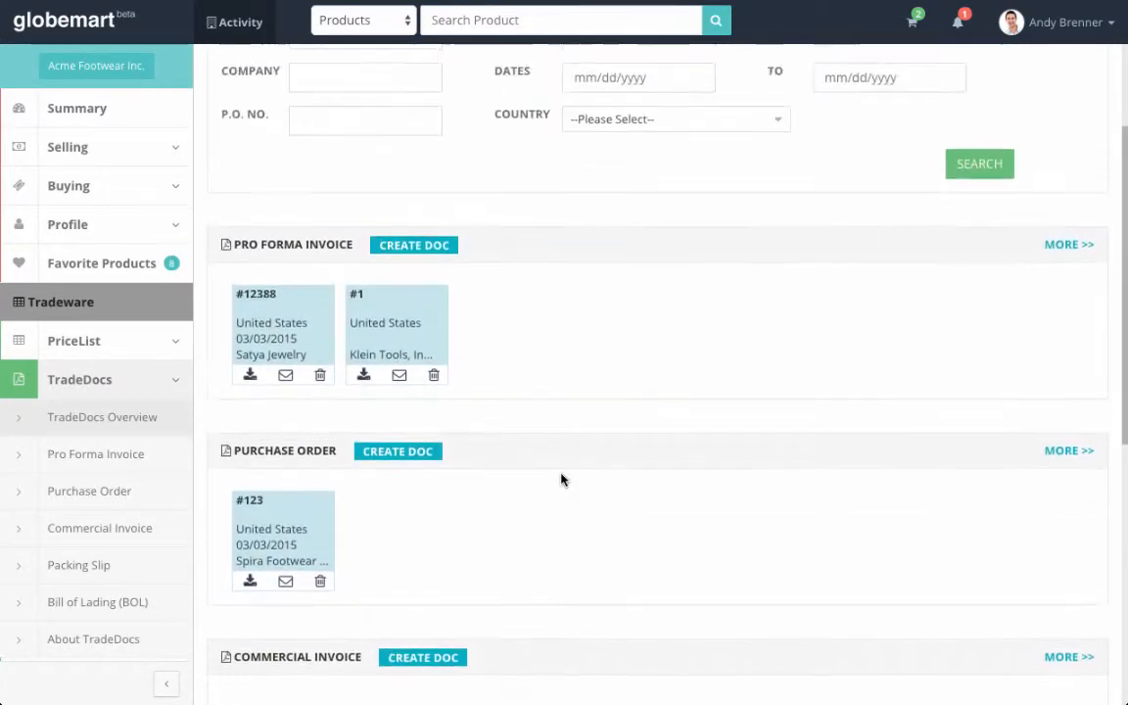
scroll(561, 479, up, 3)
scroll(561, 478, down, 6)
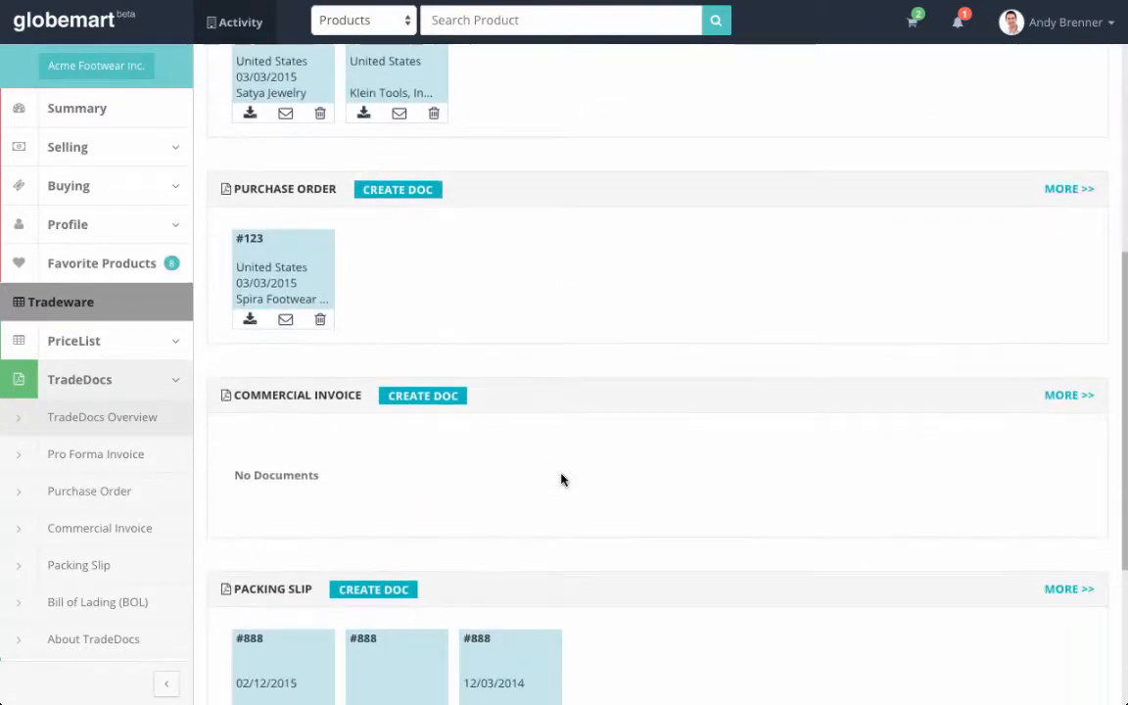
scroll(561, 479, down, 4)
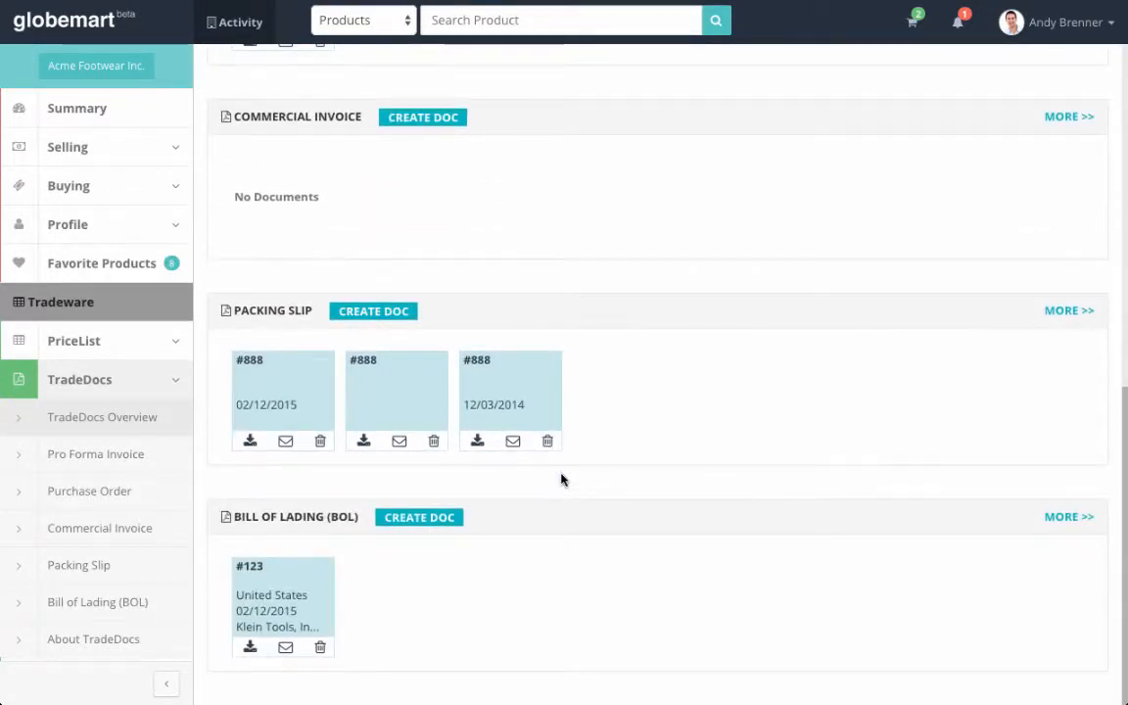
scroll(580, 547, up, 6)
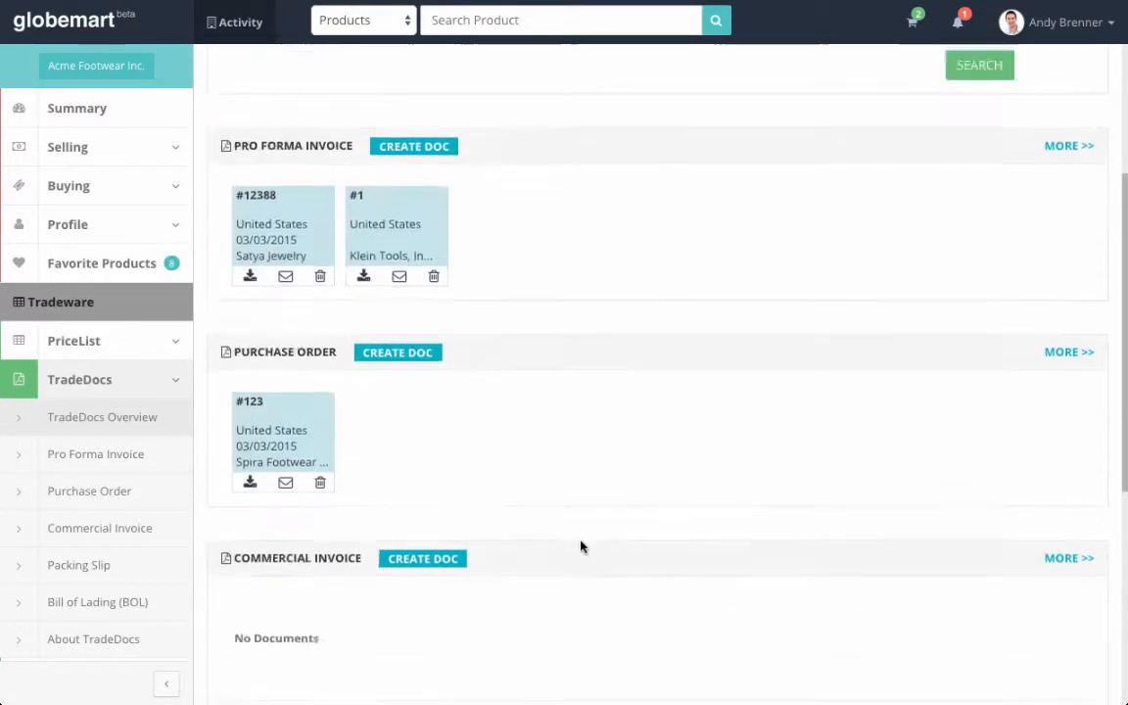
scroll(581, 546, up, 4)
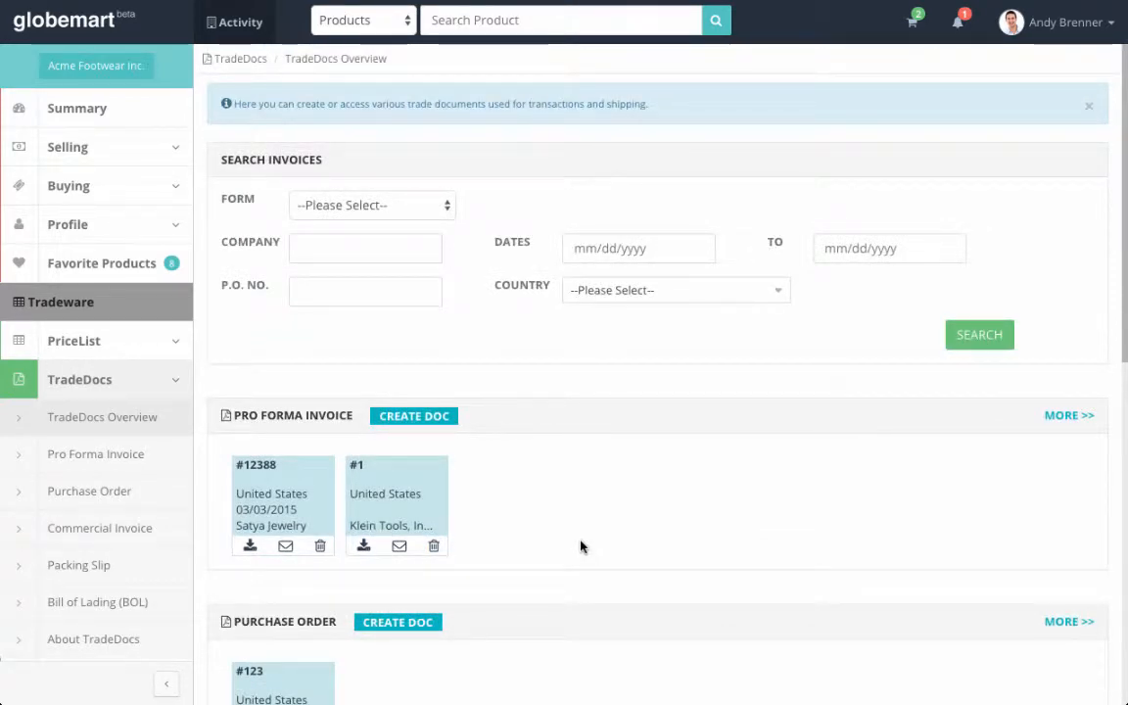
scroll(581, 546, down, 1)
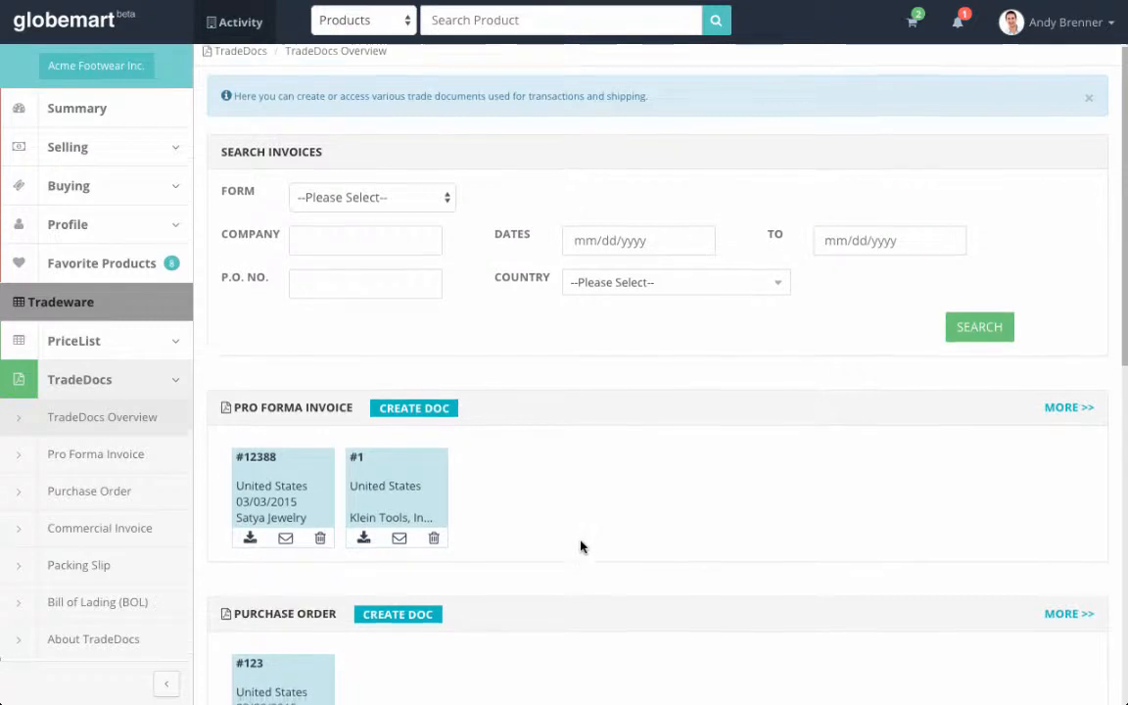
scroll(582, 547, up, 1)
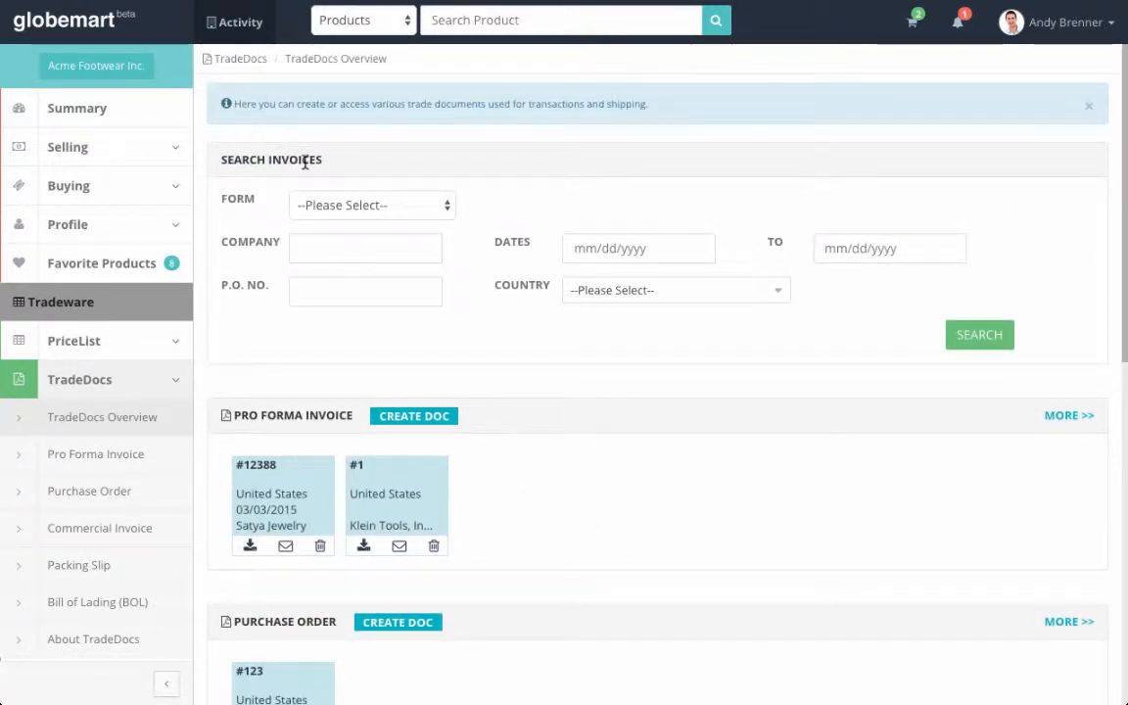
Examine the invoice search filters for form type, company, P.O. number, date range and country without choosing any value
click(357, 209)
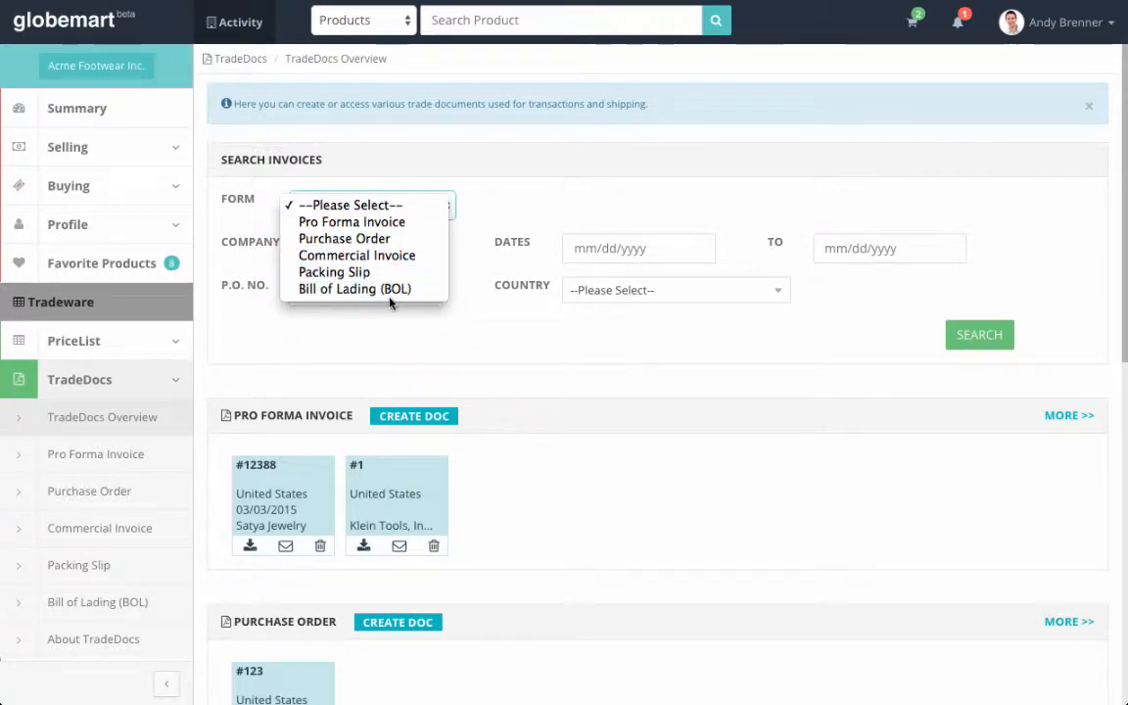
click(437, 341)
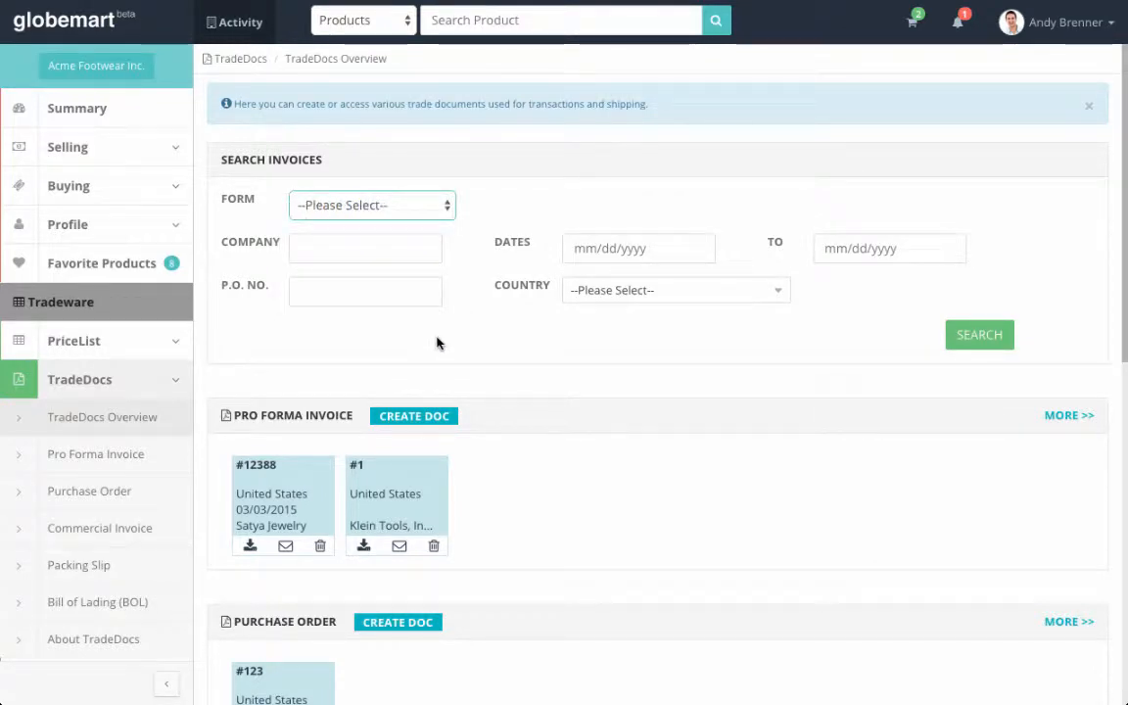
click(356, 254)
click(358, 289)
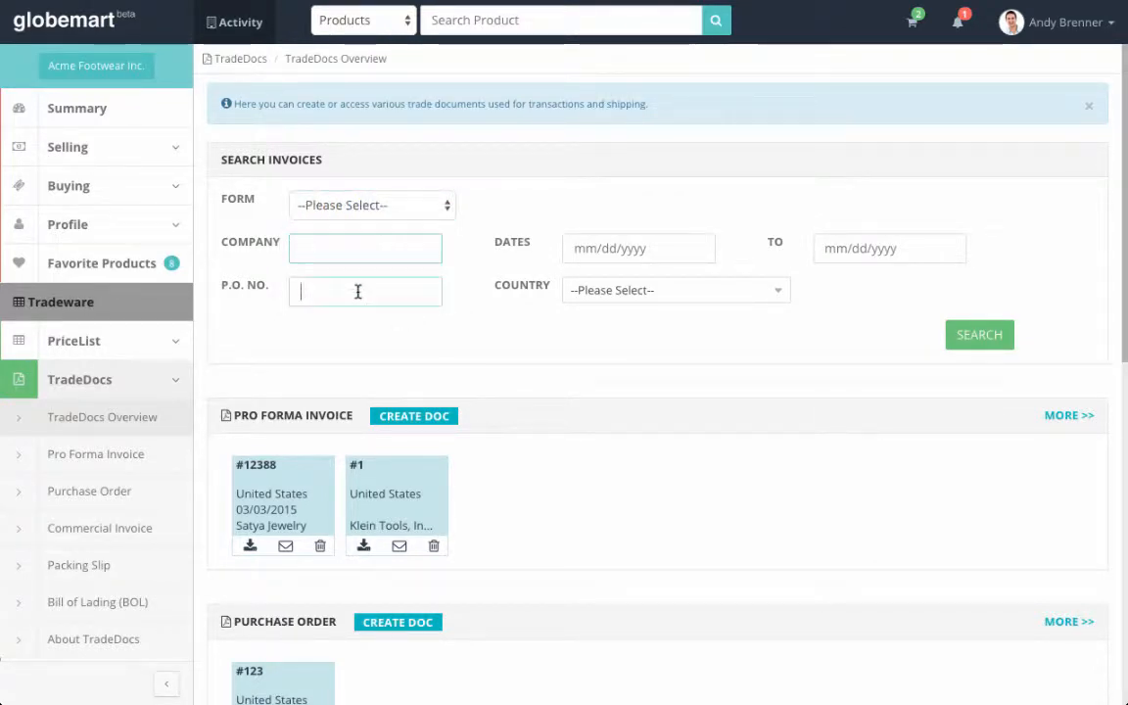
click(632, 250)
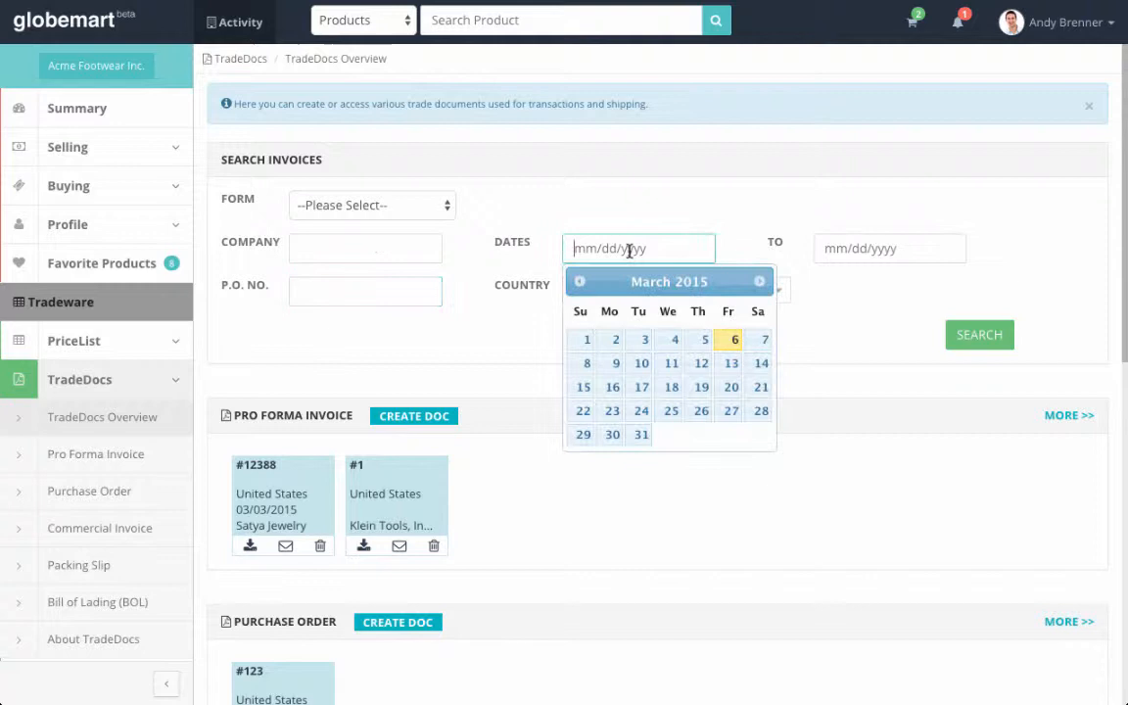
click(844, 247)
click(778, 291)
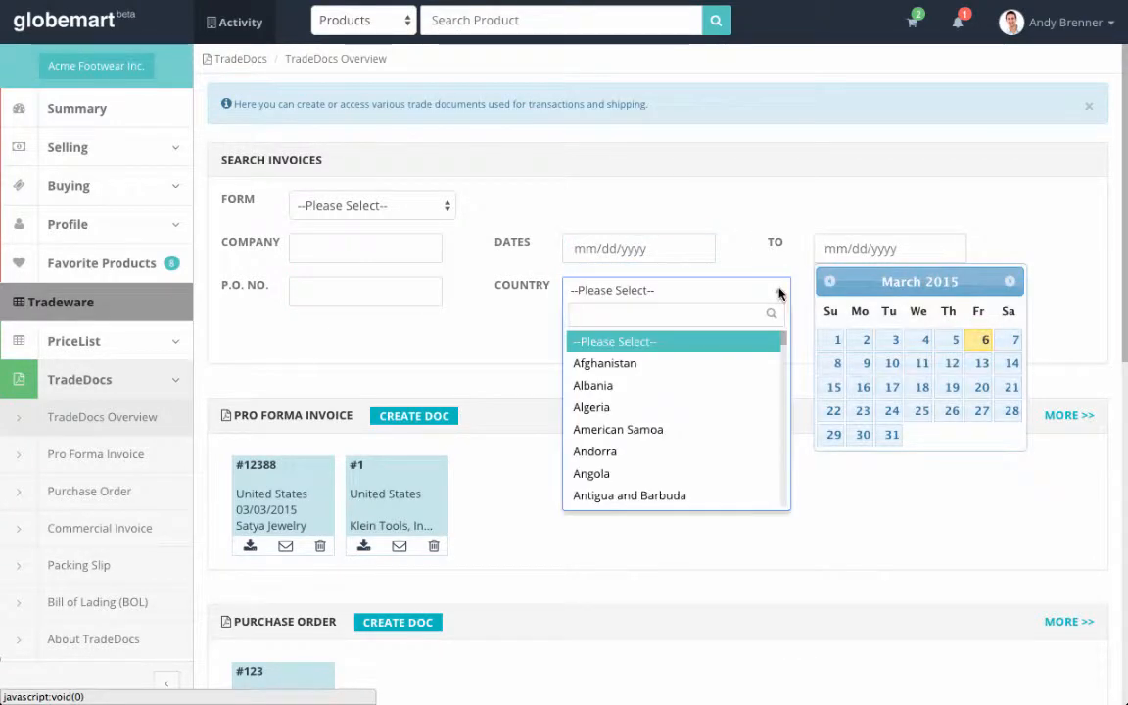
click(805, 383)
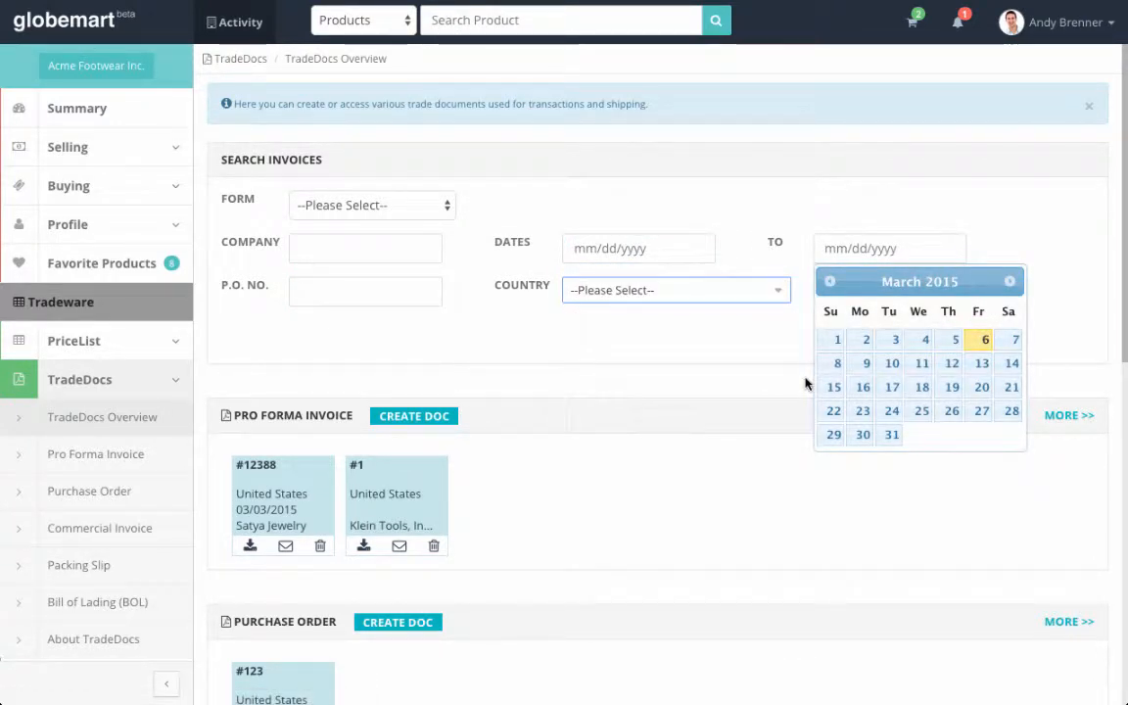
click(679, 396)
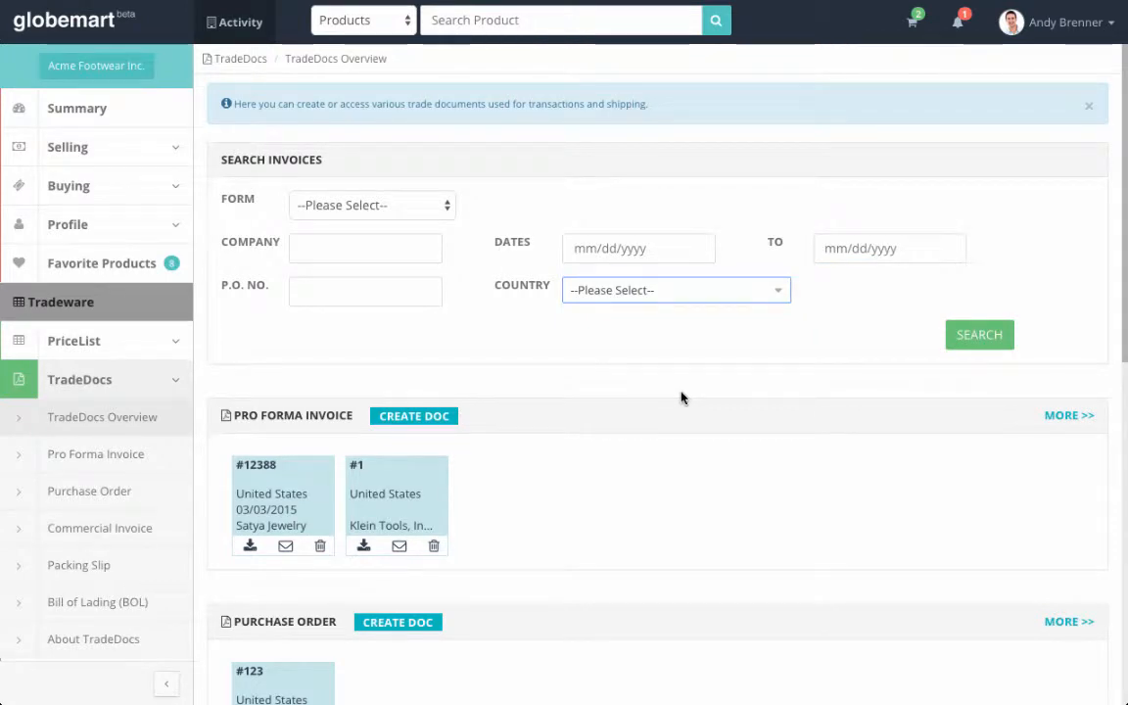
Review the saved documents under Pro Forma Invoice, Purchase Order, Commercial Invoice, Packing Slip and Bill of Lading
scroll(682, 396, down, 1)
scroll(682, 397, down, 1)
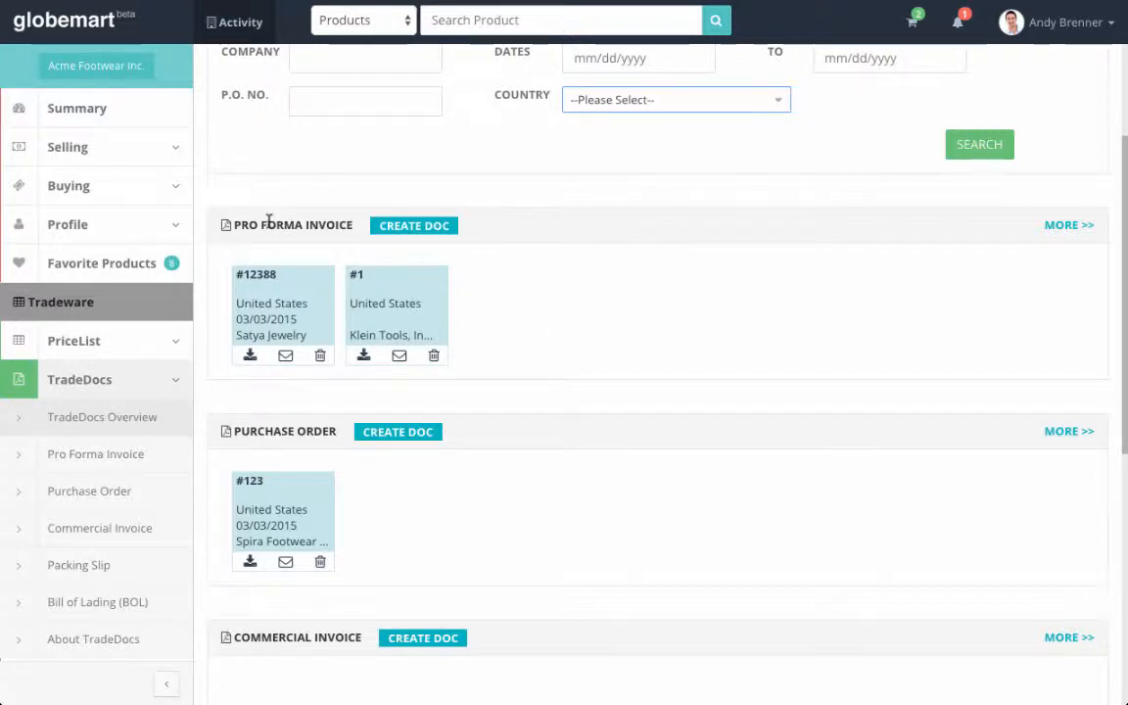
scroll(596, 288, down, 1)
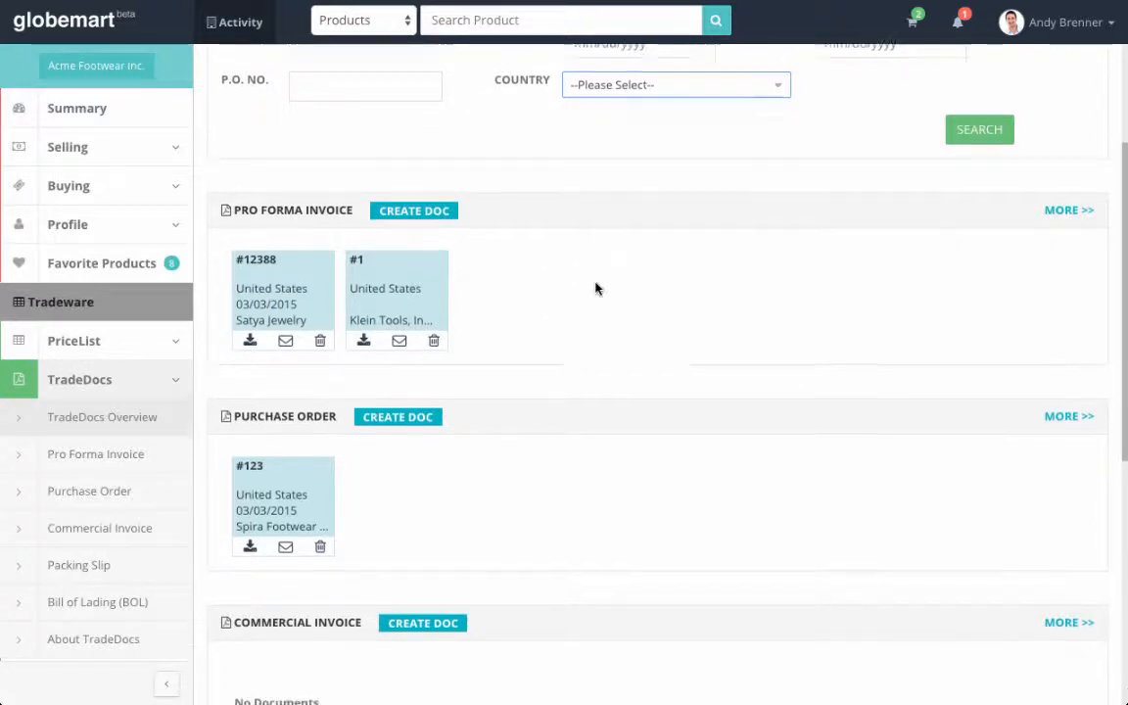
scroll(595, 287, down, 1)
scroll(453, 350, down, 2)
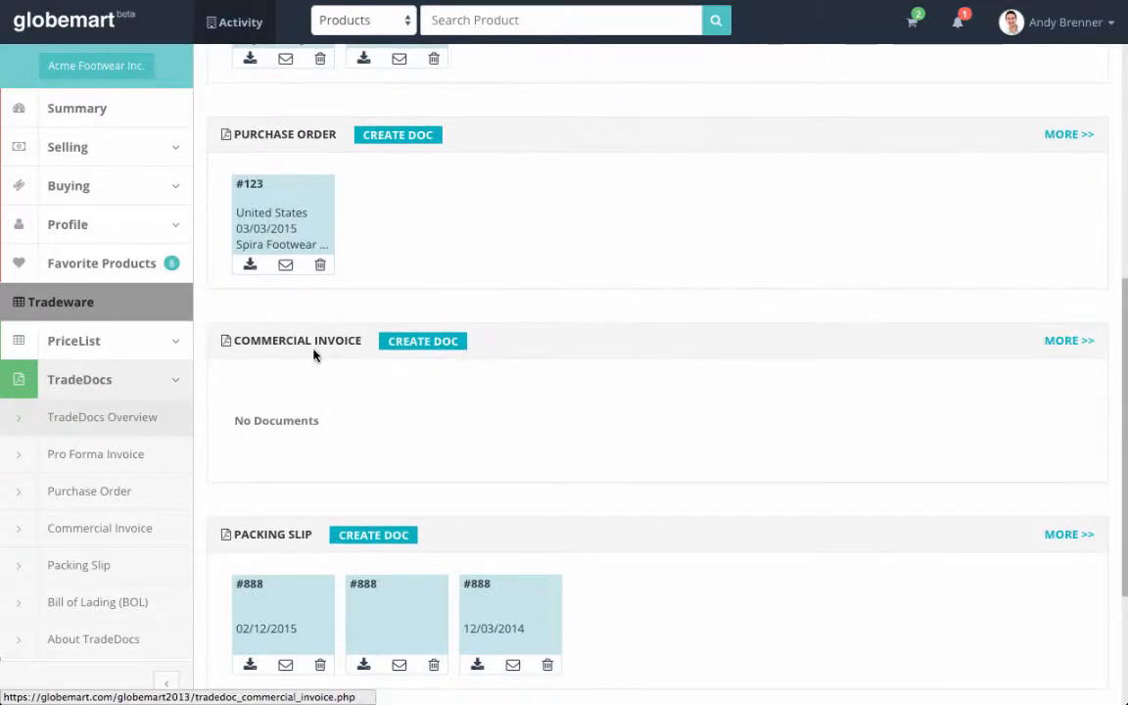
scroll(493, 468, down, 1)
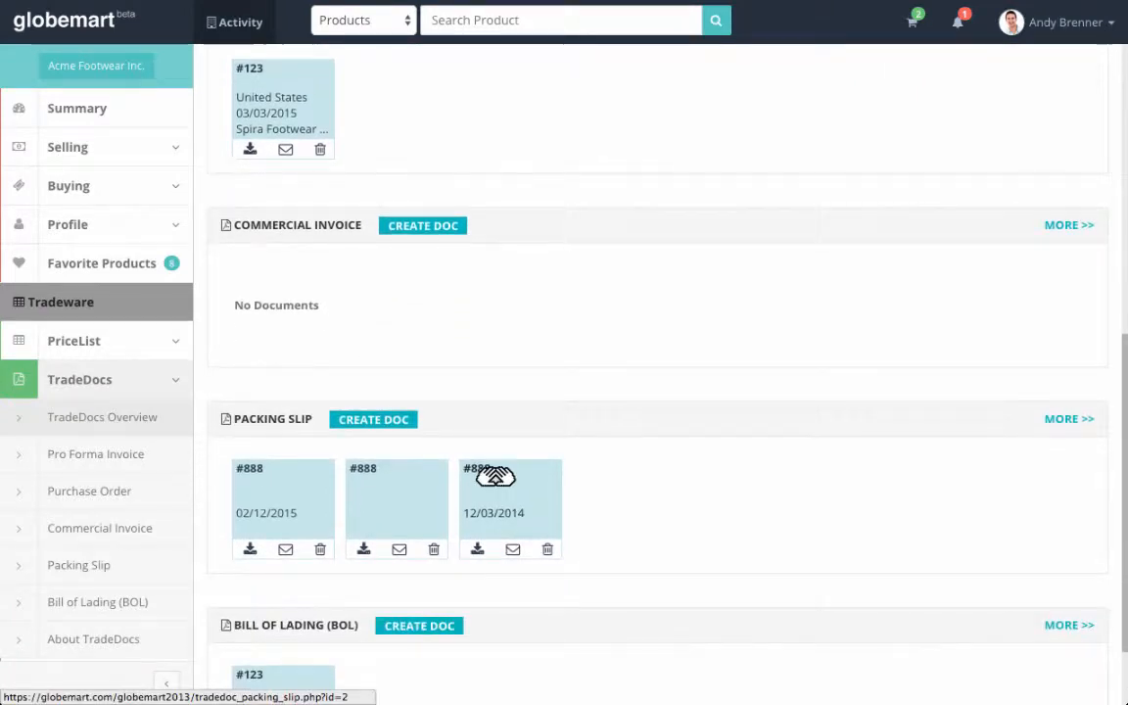
scroll(494, 475, down, 1)
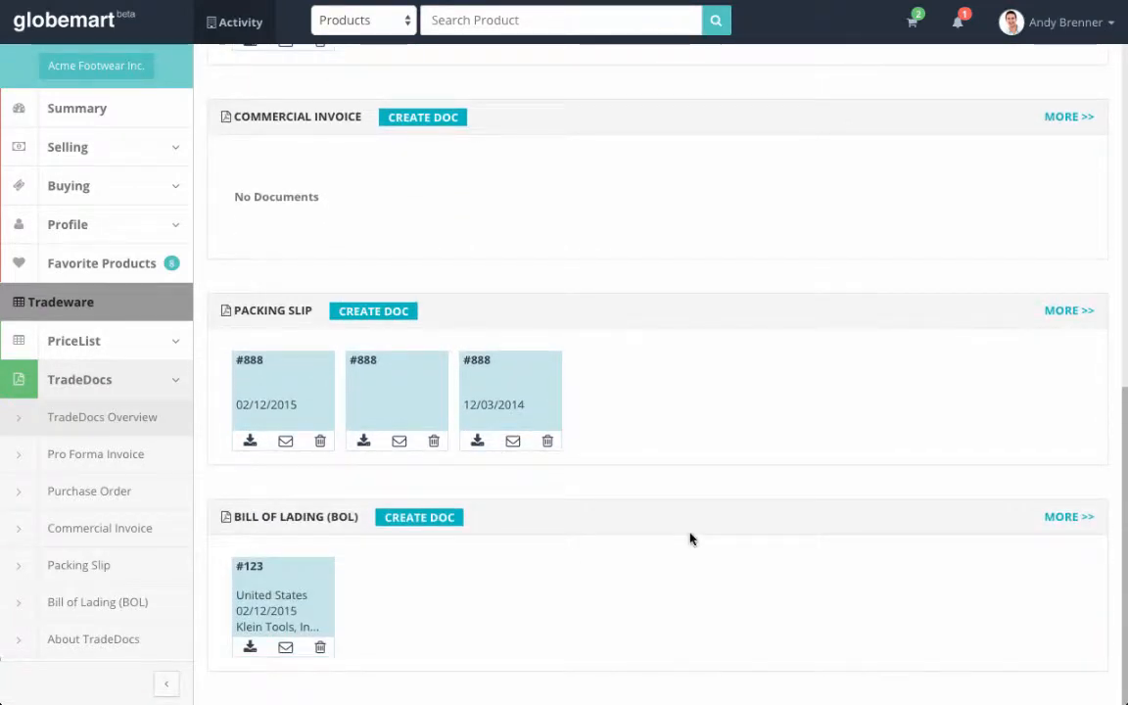
scroll(689, 538, up, 6)
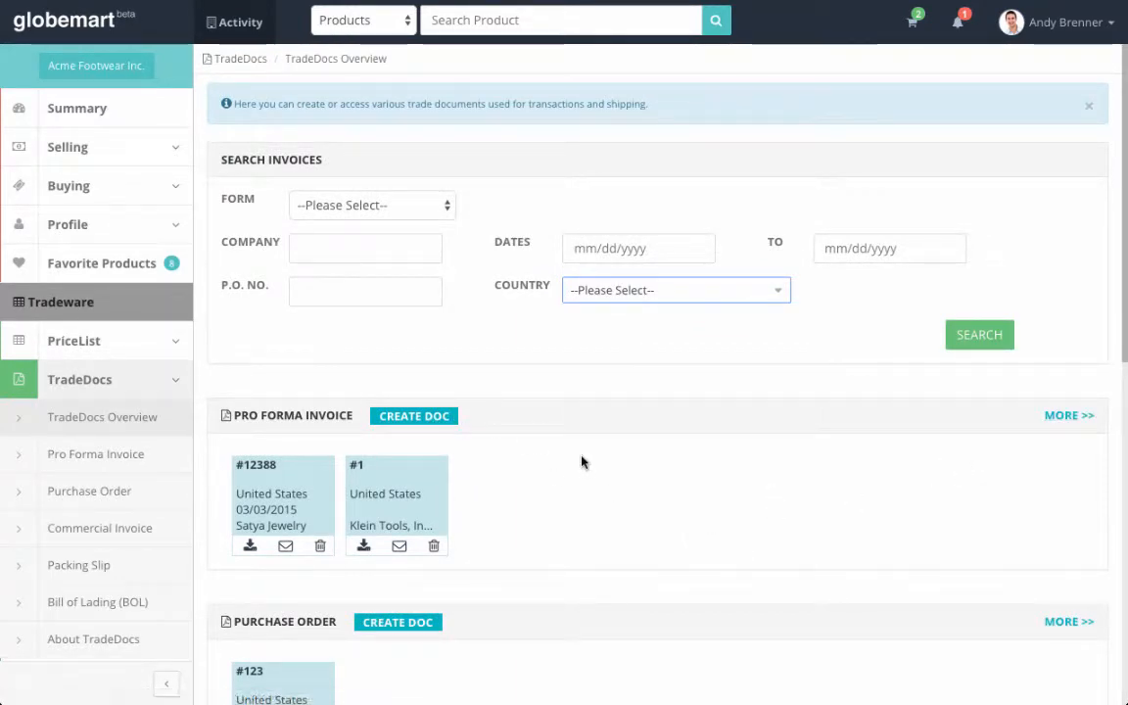
scroll(581, 461, down, 4)
scroll(581, 461, down, 3)
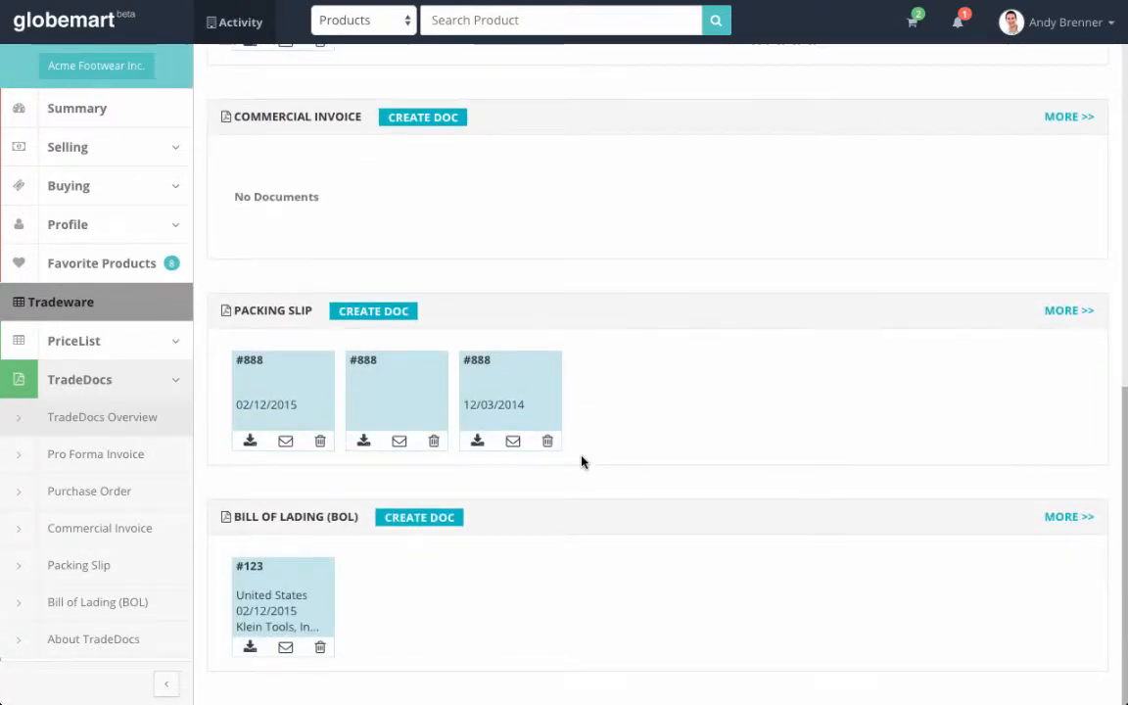
scroll(582, 461, up, 7)
scroll(582, 461, down, 1)
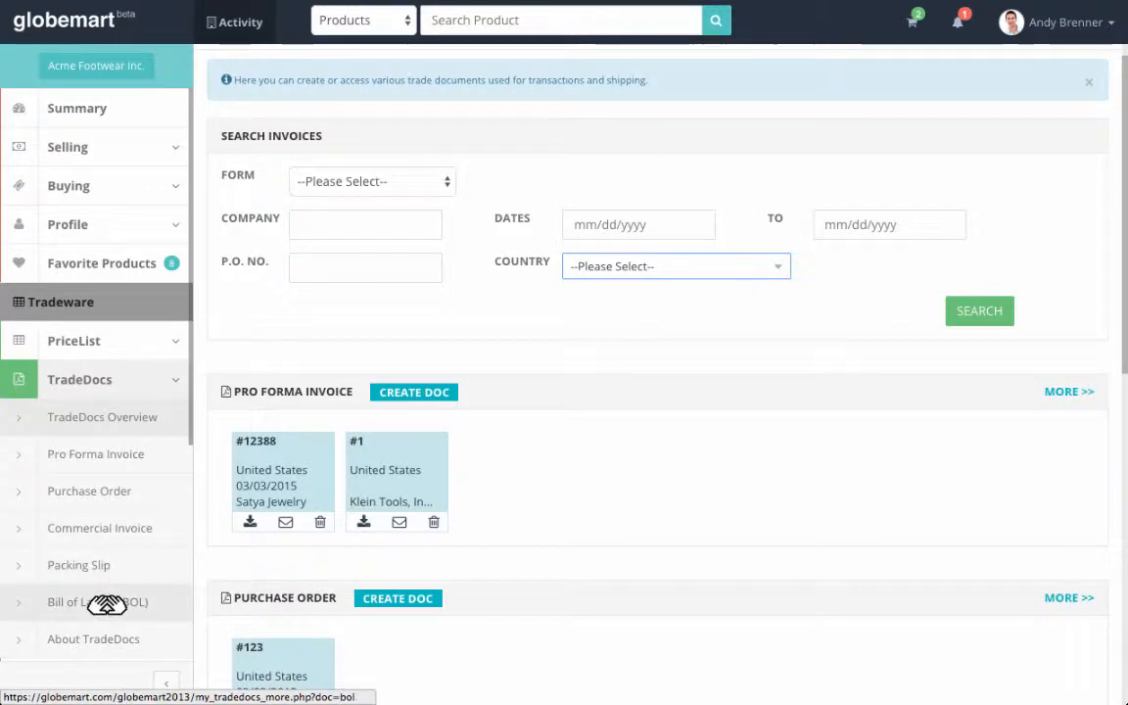
Start a new document from the Pro Forma Invoice page and look over the blank form down to its save options
click(125, 466)
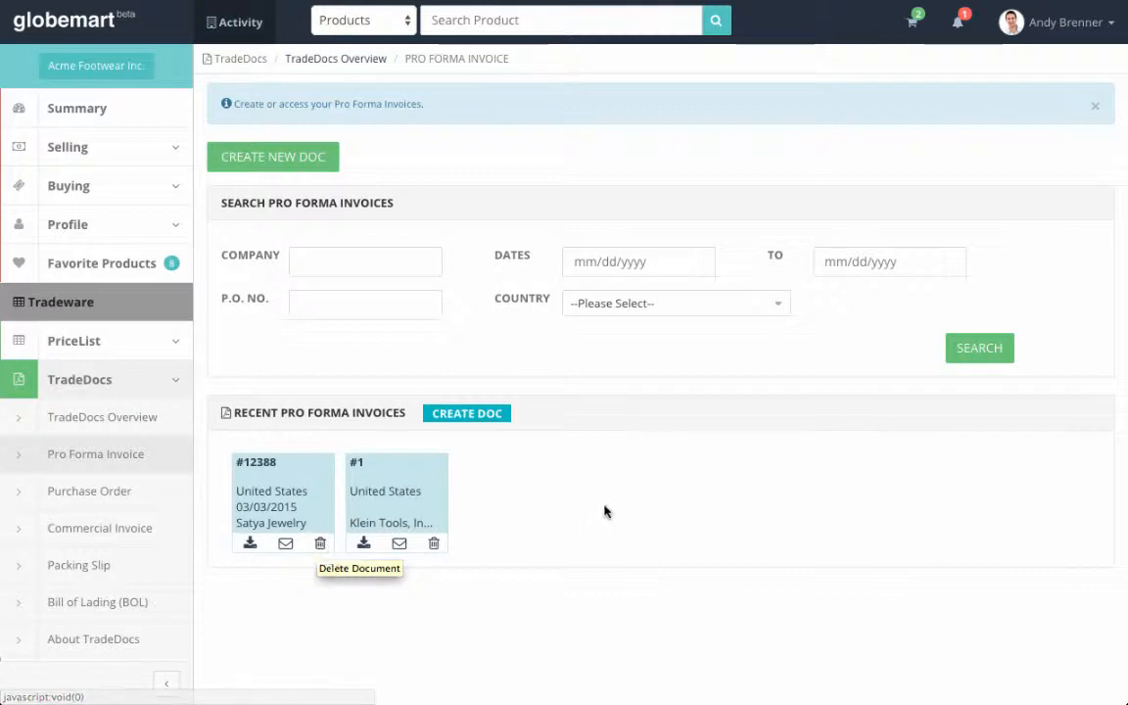
click(467, 413)
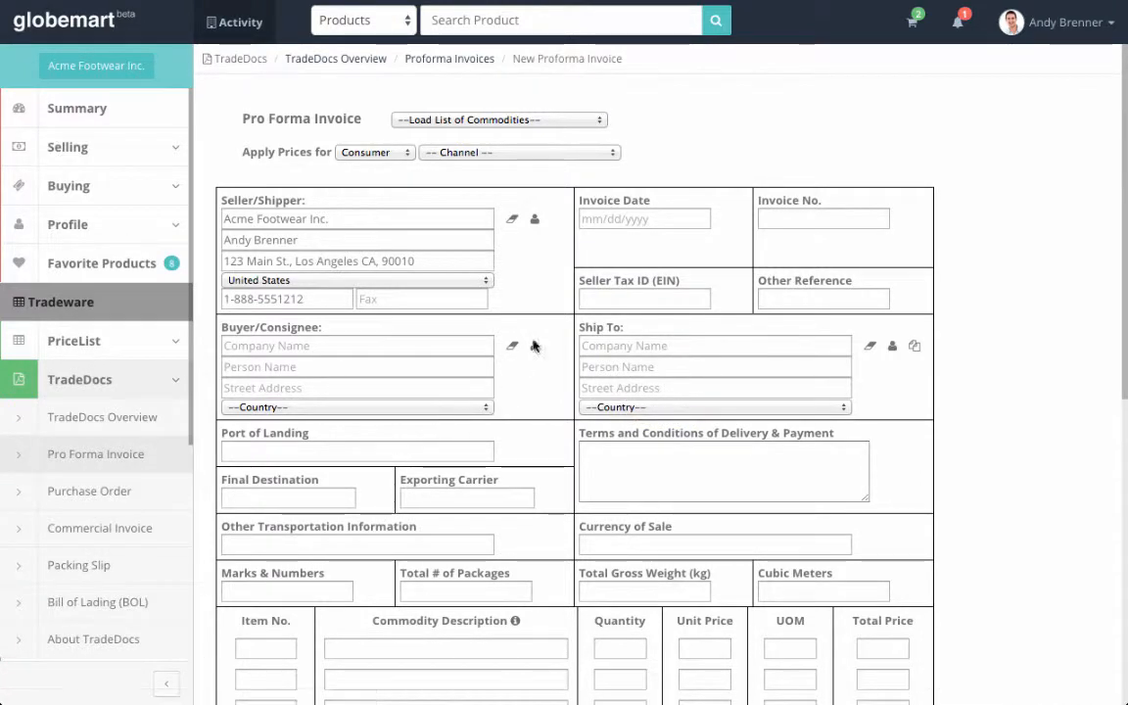
scroll(592, 253, down, 6)
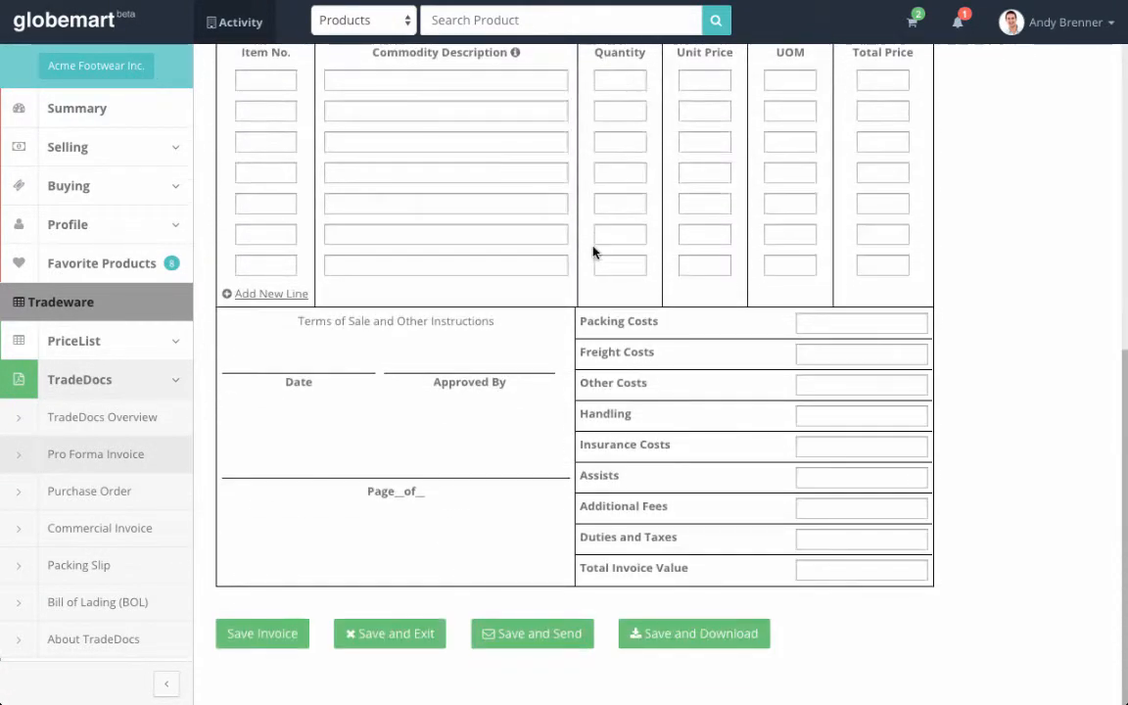
scroll(592, 252, up, 6)
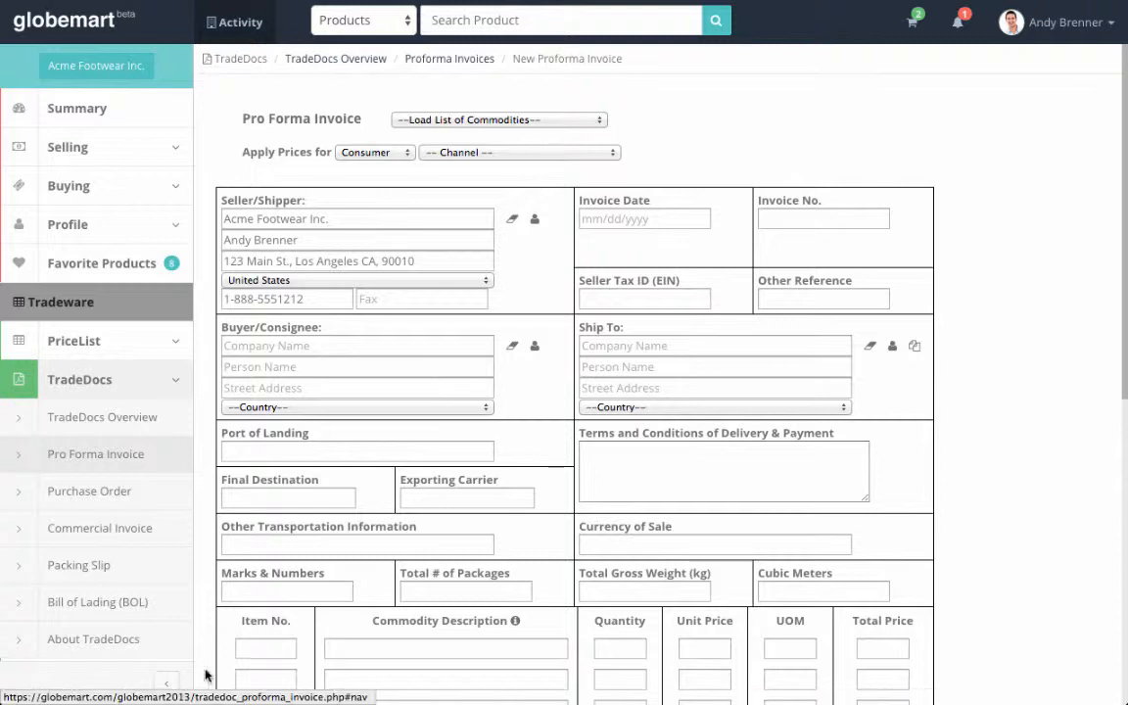
Examine the commodity list, price level and channel choices for the pro forma invoice without selecting any
click(427, 113)
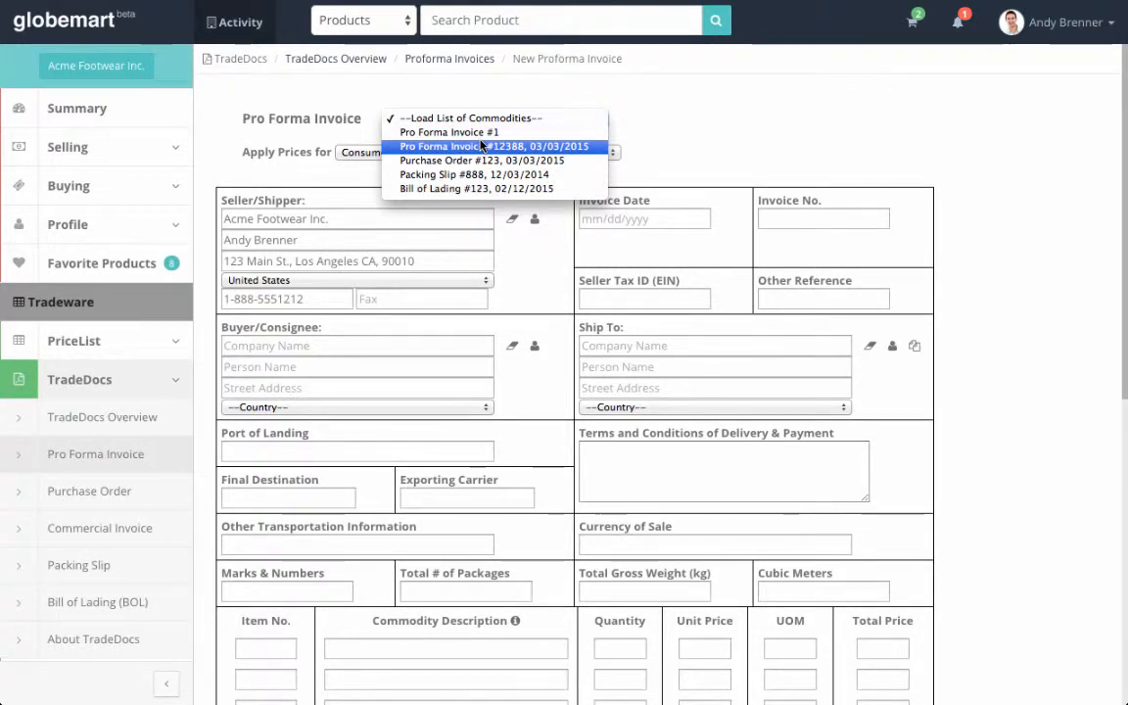
click(676, 143)
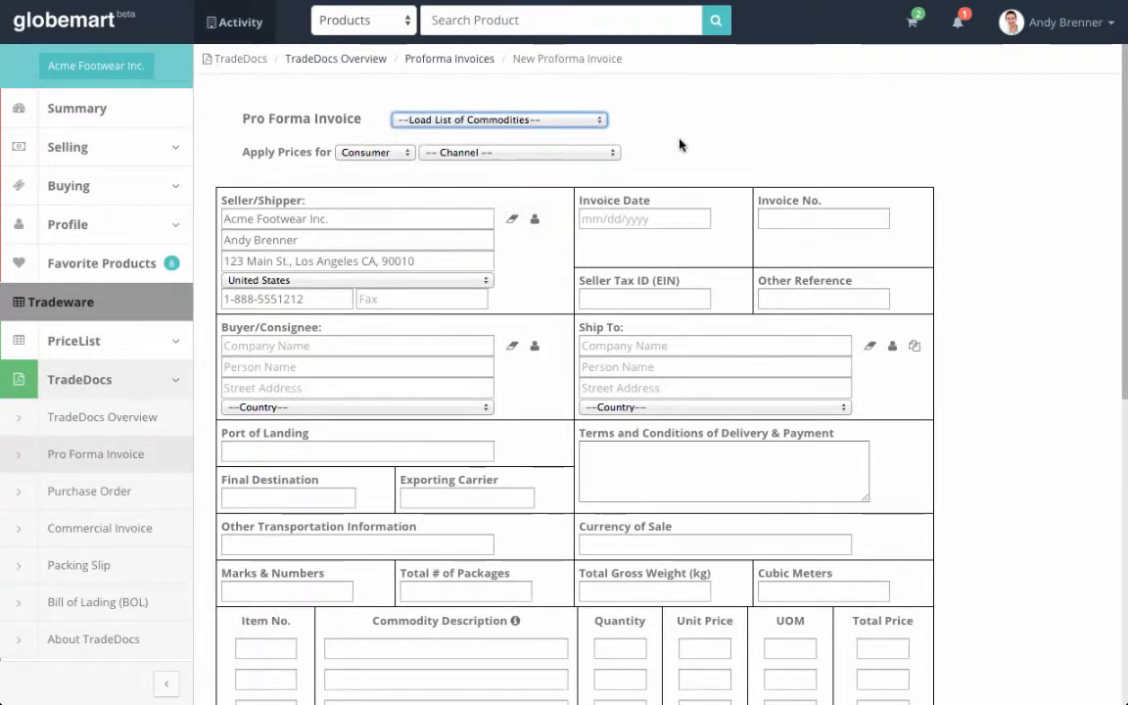
click(404, 153)
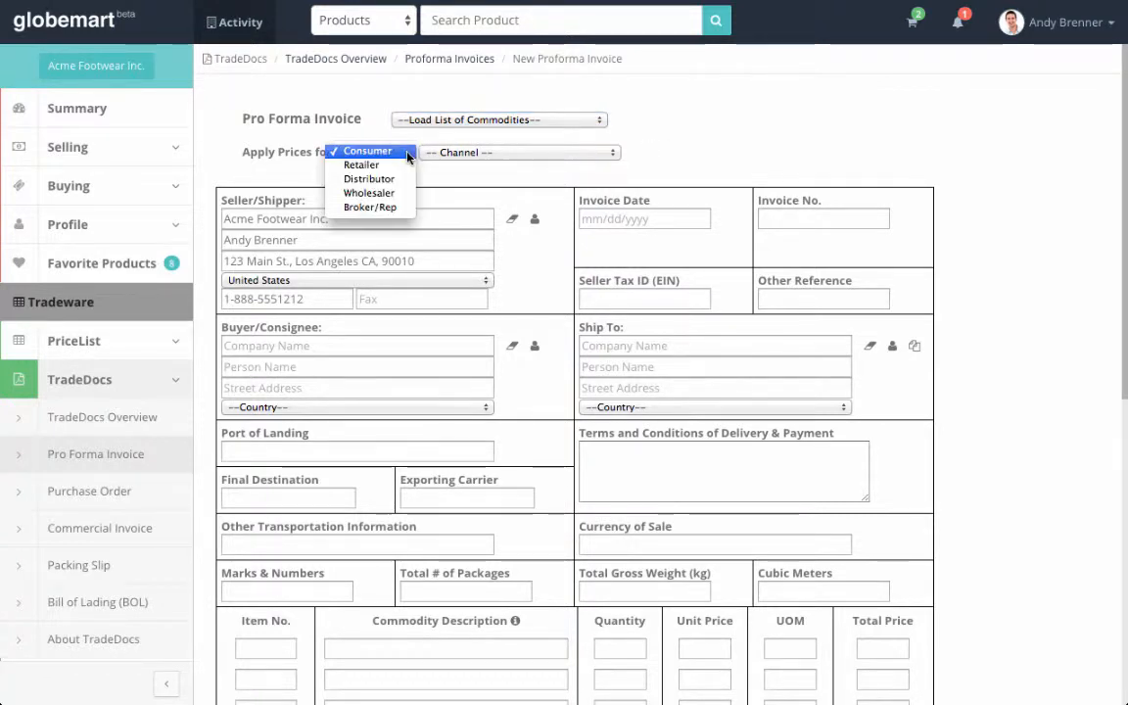
click(532, 153)
click(532, 154)
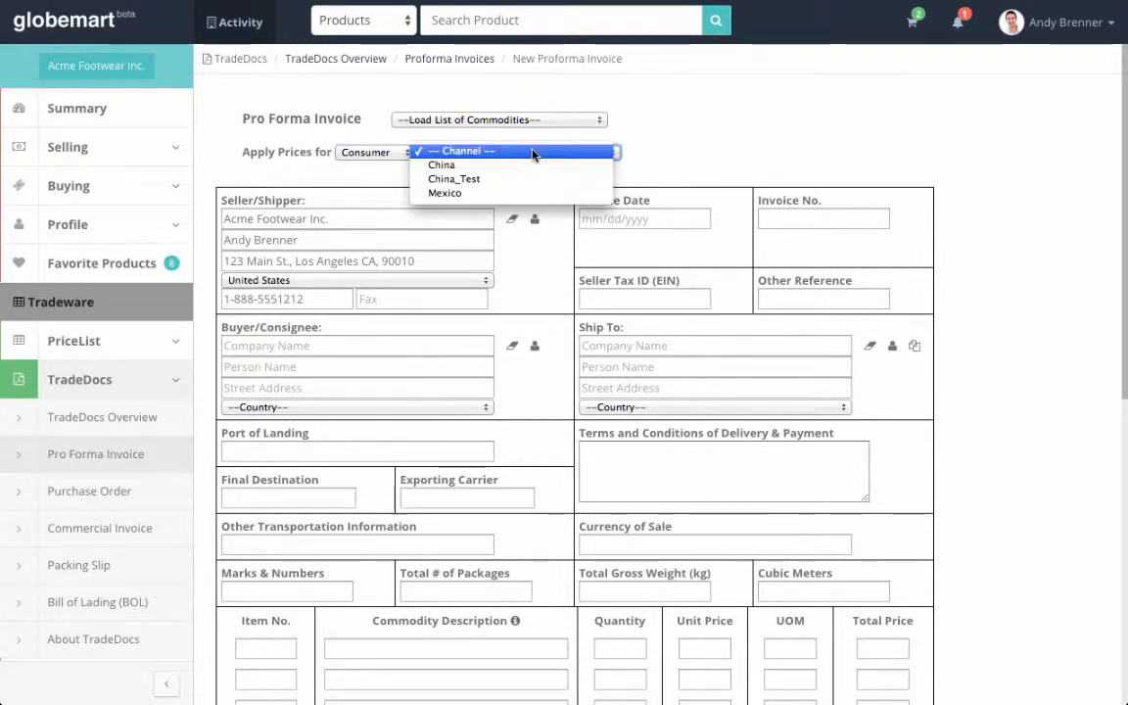
click(737, 149)
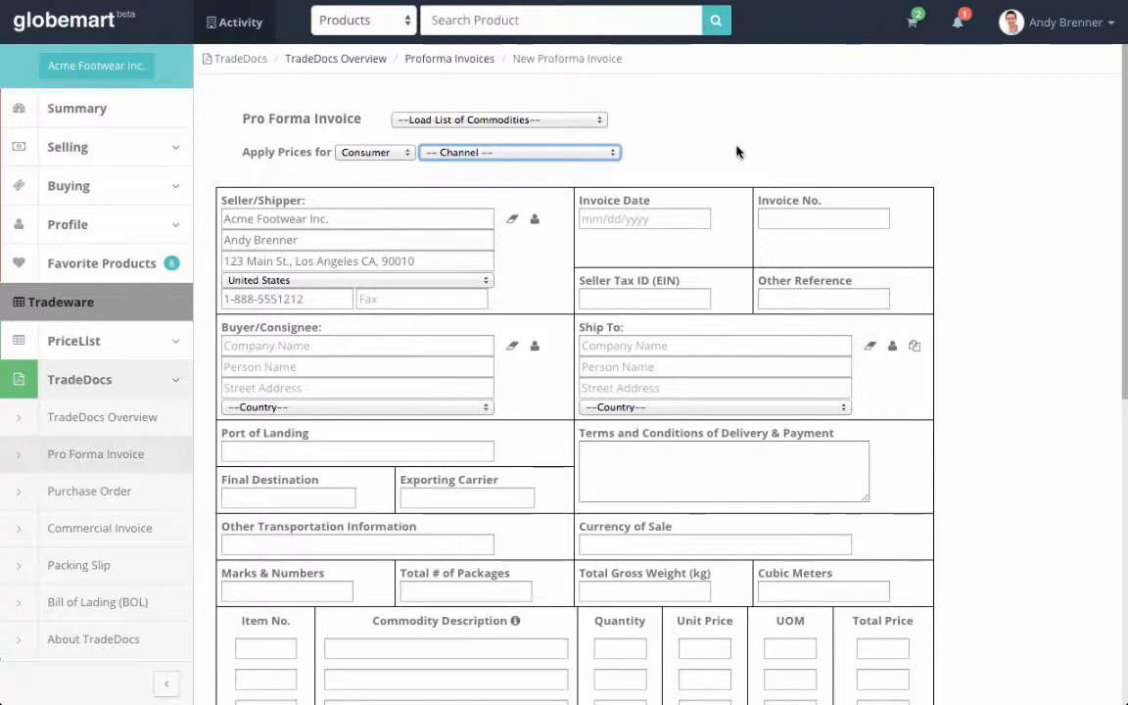
scroll(737, 150, down, 4)
scroll(737, 149, up, 4)
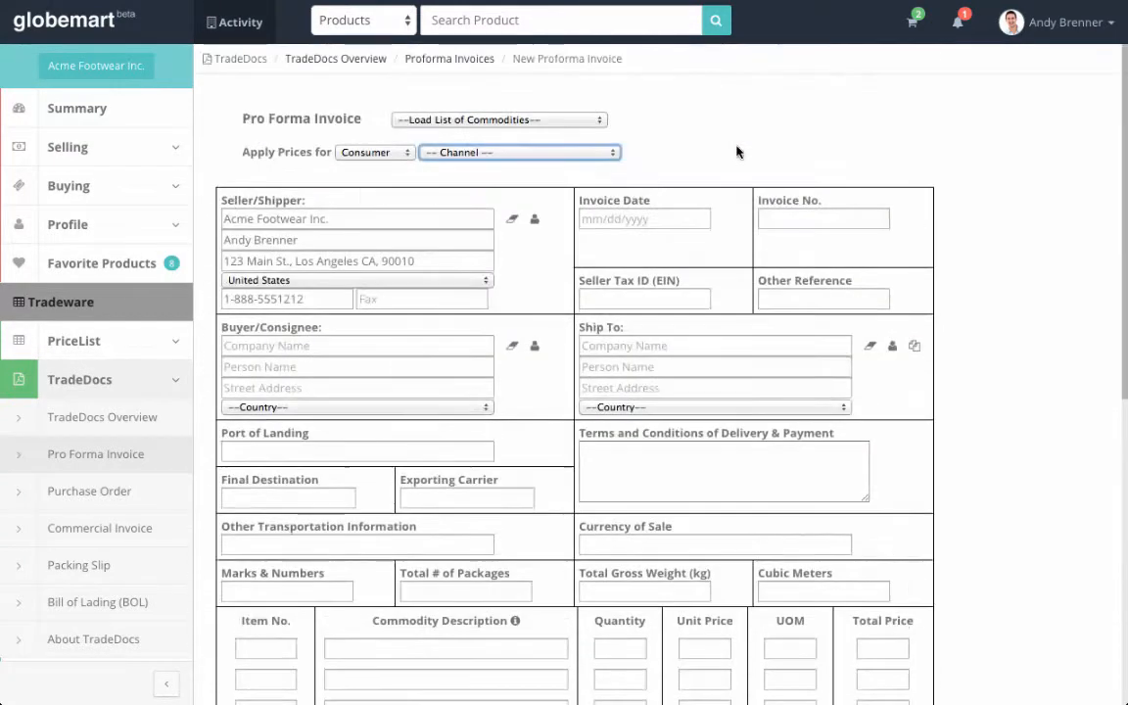
Collapse the side navigation to give the invoice form more room and look over the form
click(172, 683)
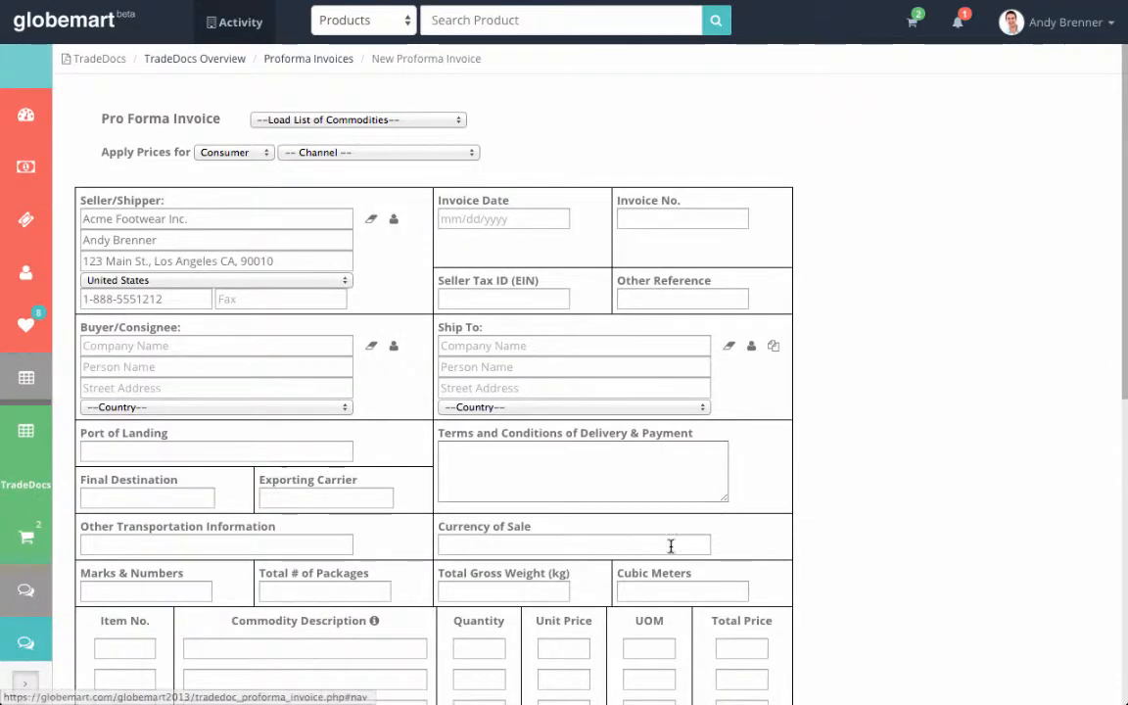
scroll(838, 474, down, 4)
scroll(838, 474, up, 4)
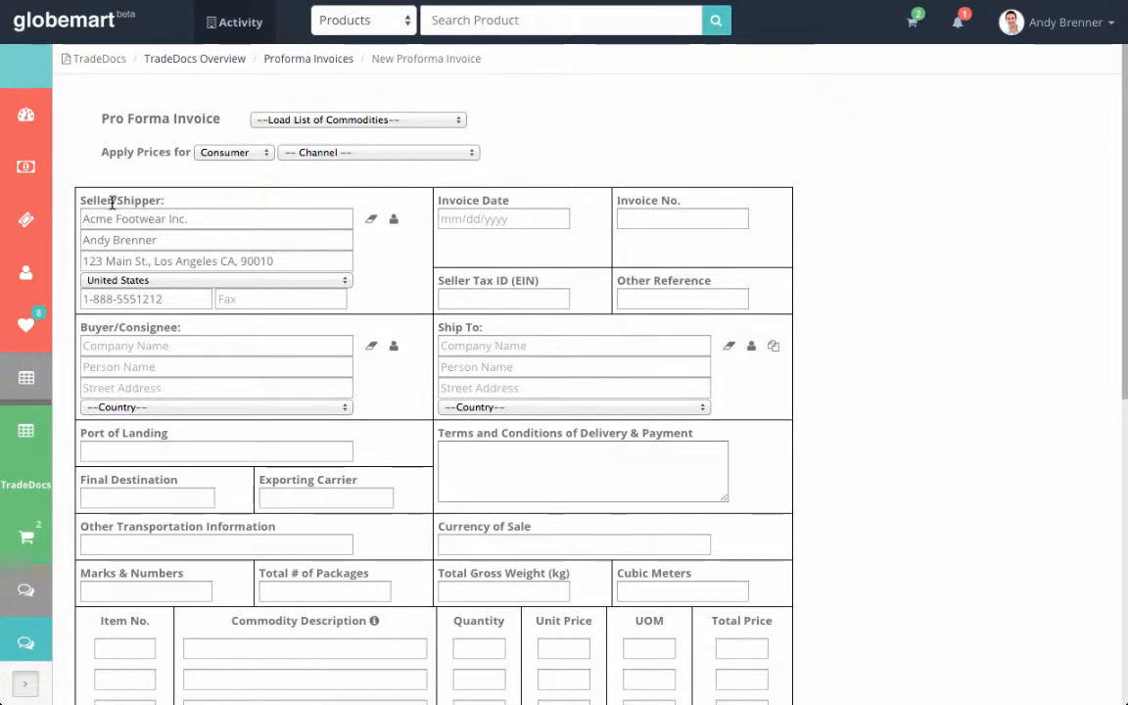
Clear the Seller/Shipper fields and fill them with the saved details of VoIP Concepts Incorporation
drag(83, 201, 140, 199)
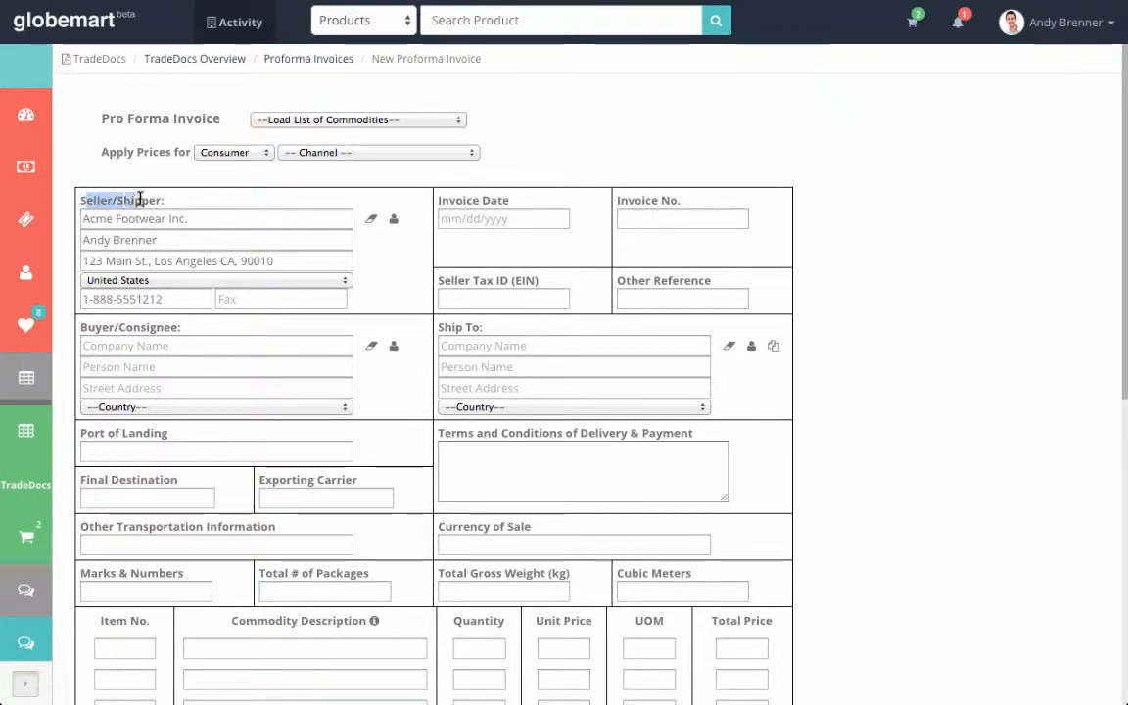
click(207, 223)
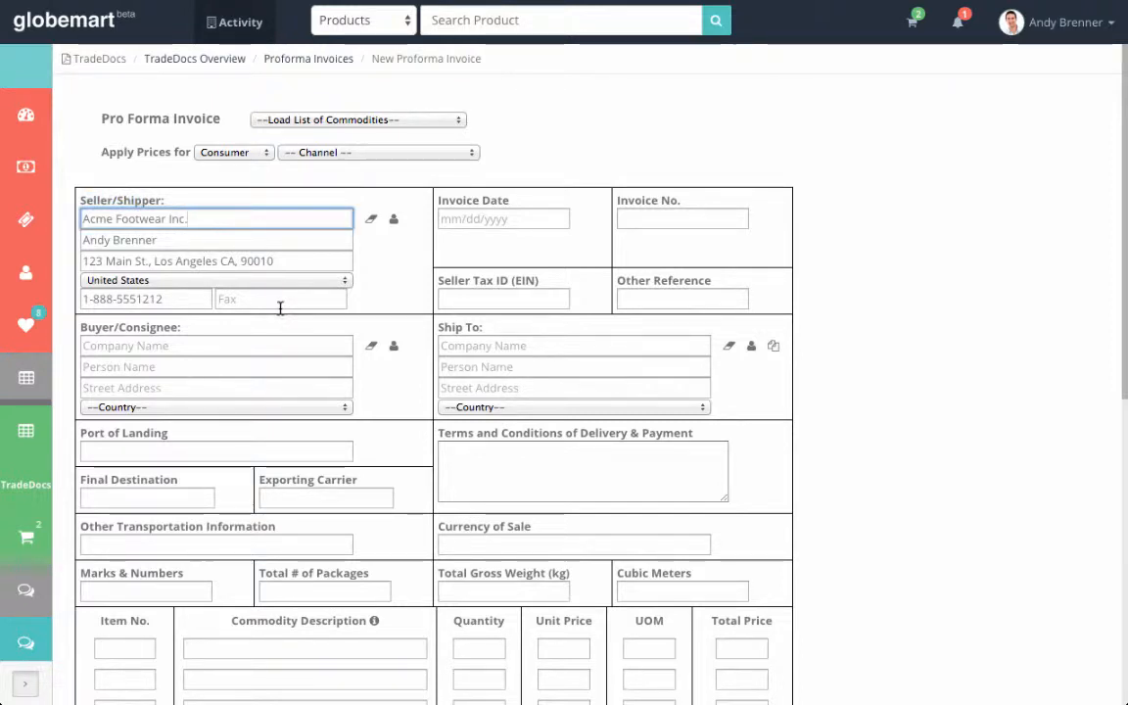
click(371, 221)
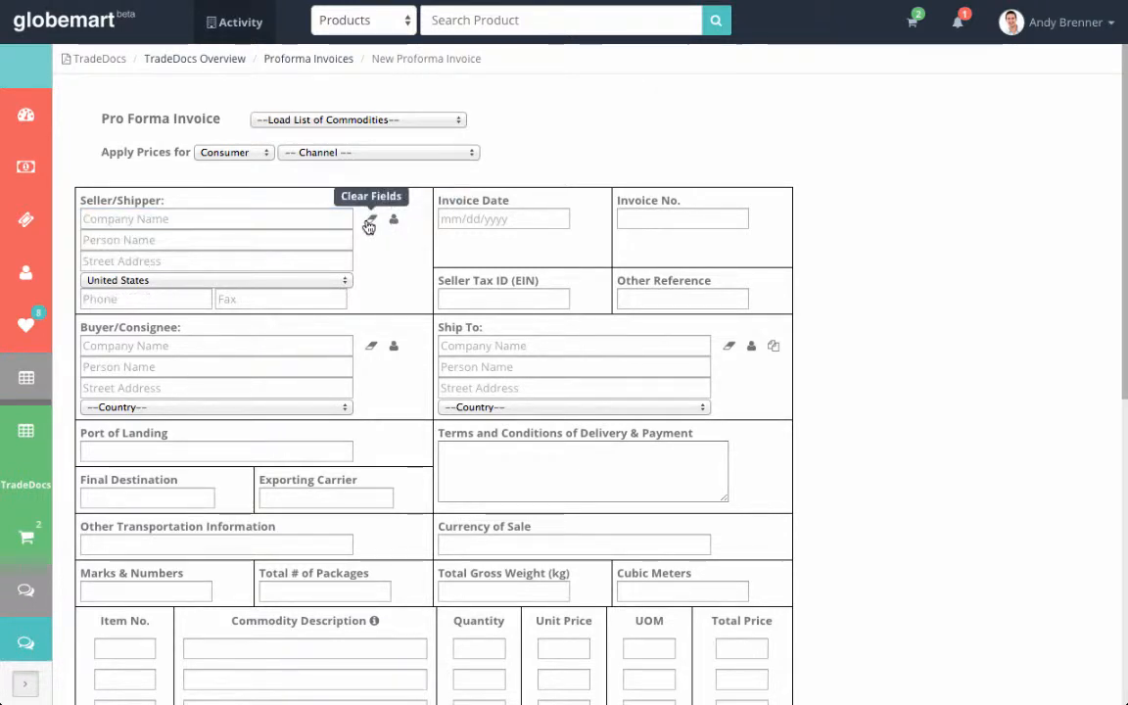
click(314, 215)
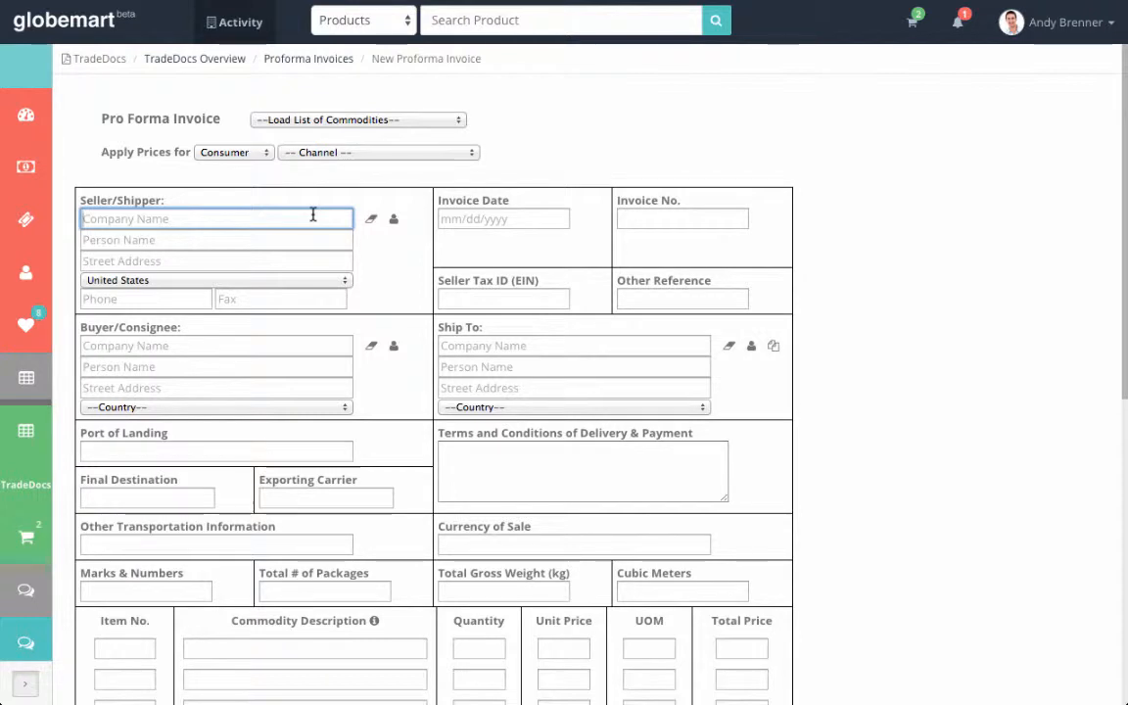
text(euge)
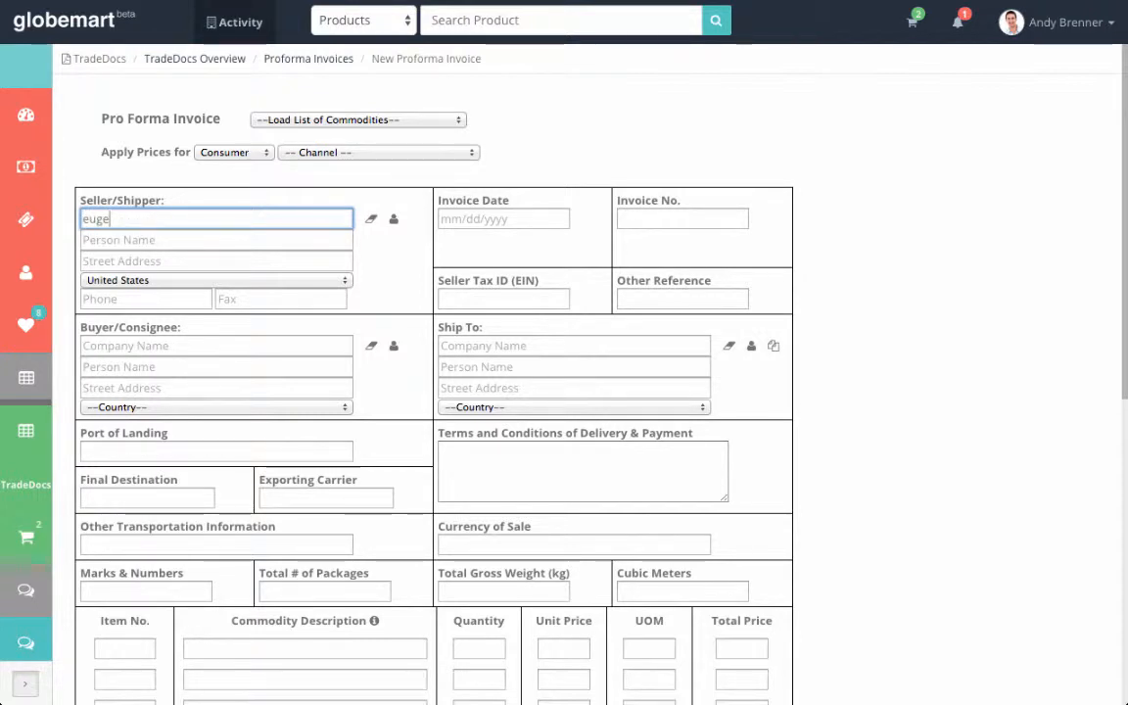
key(BackSpace)
key(BackSpace)
key(BackSpace)
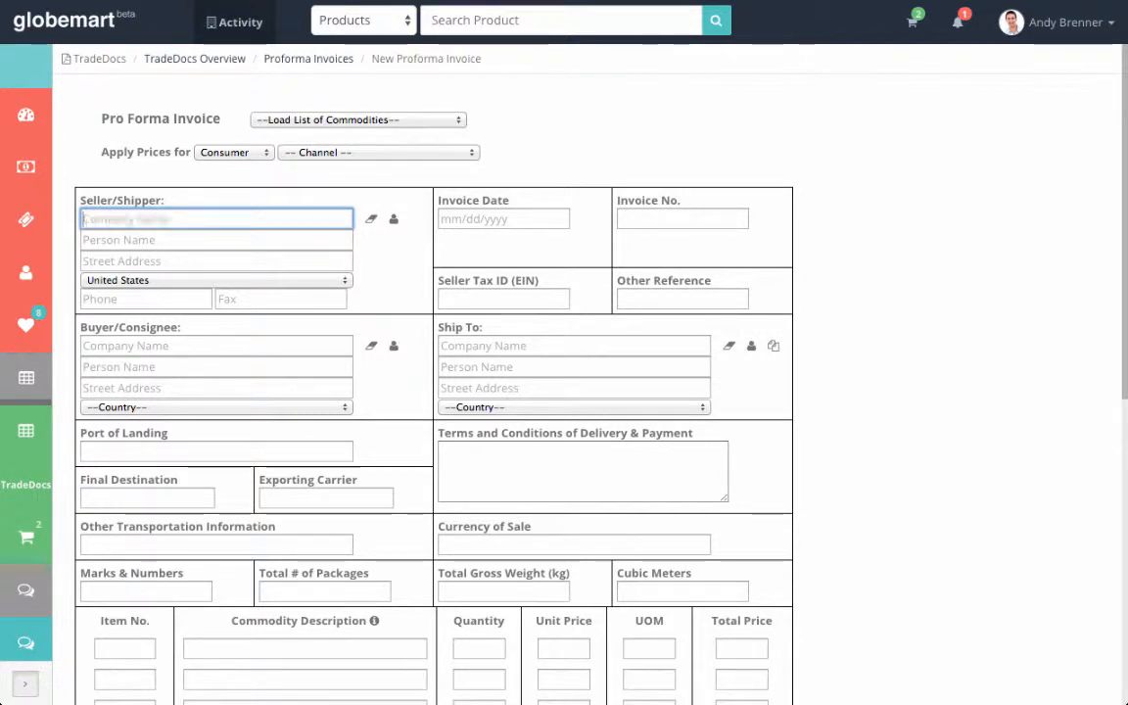
text(voip)
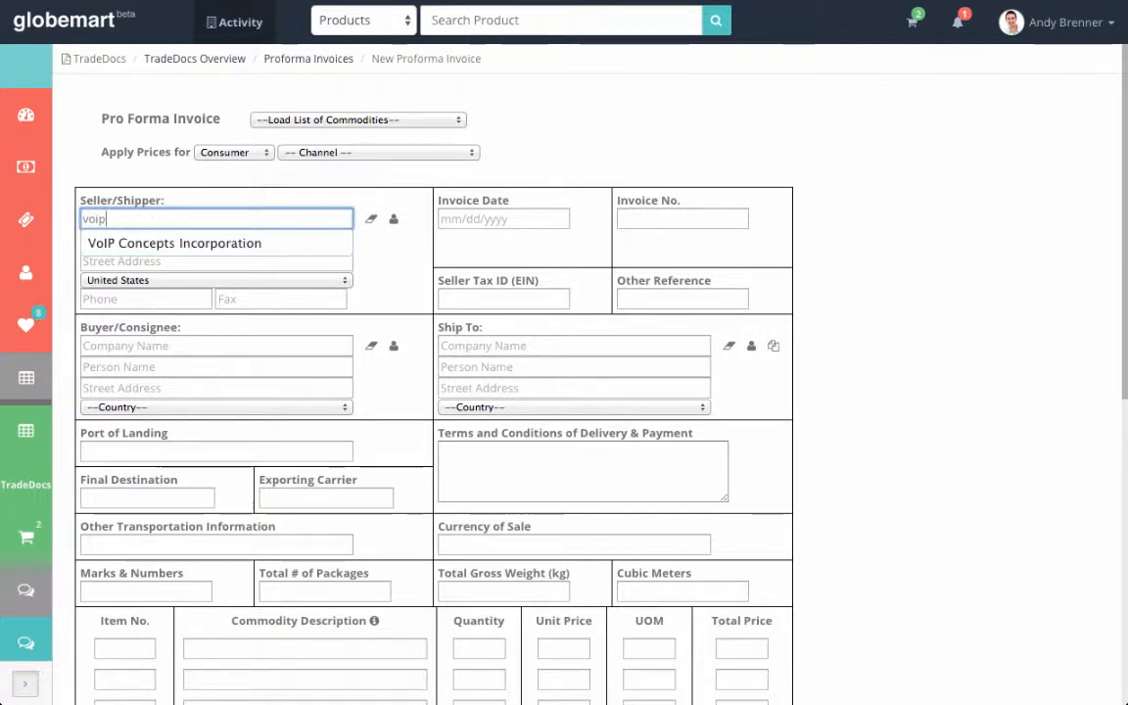
click(310, 245)
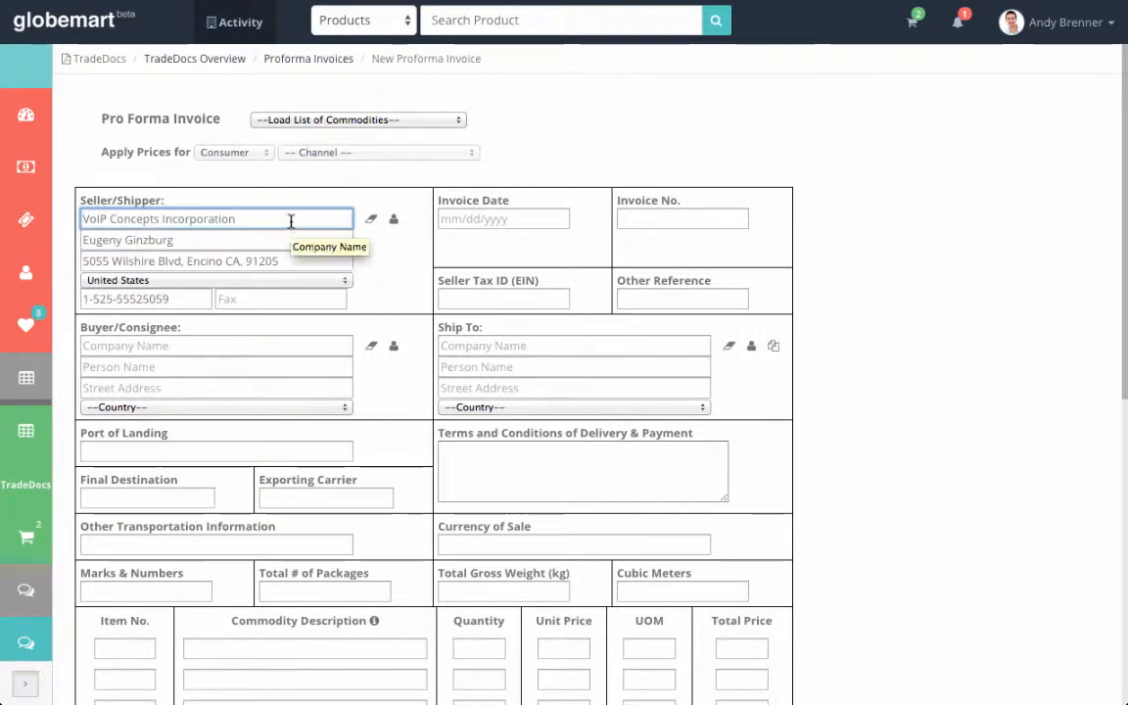
Clear the Seller/Shipper fields and load the account's own name and address
click(372, 221)
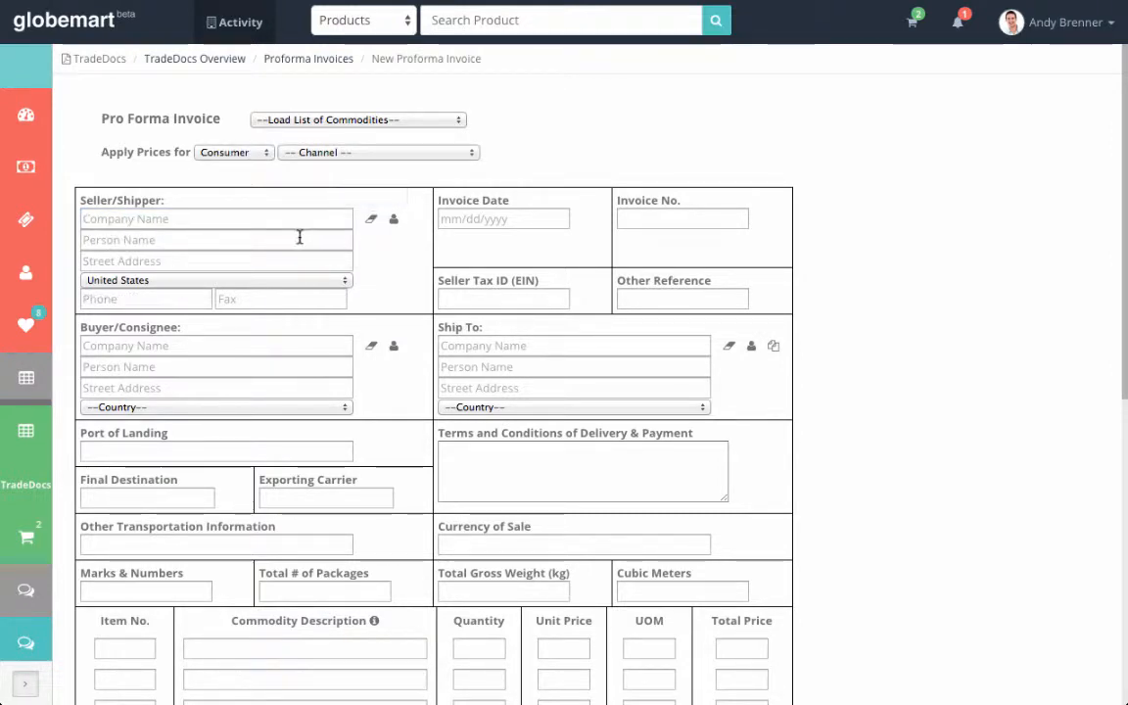
click(396, 222)
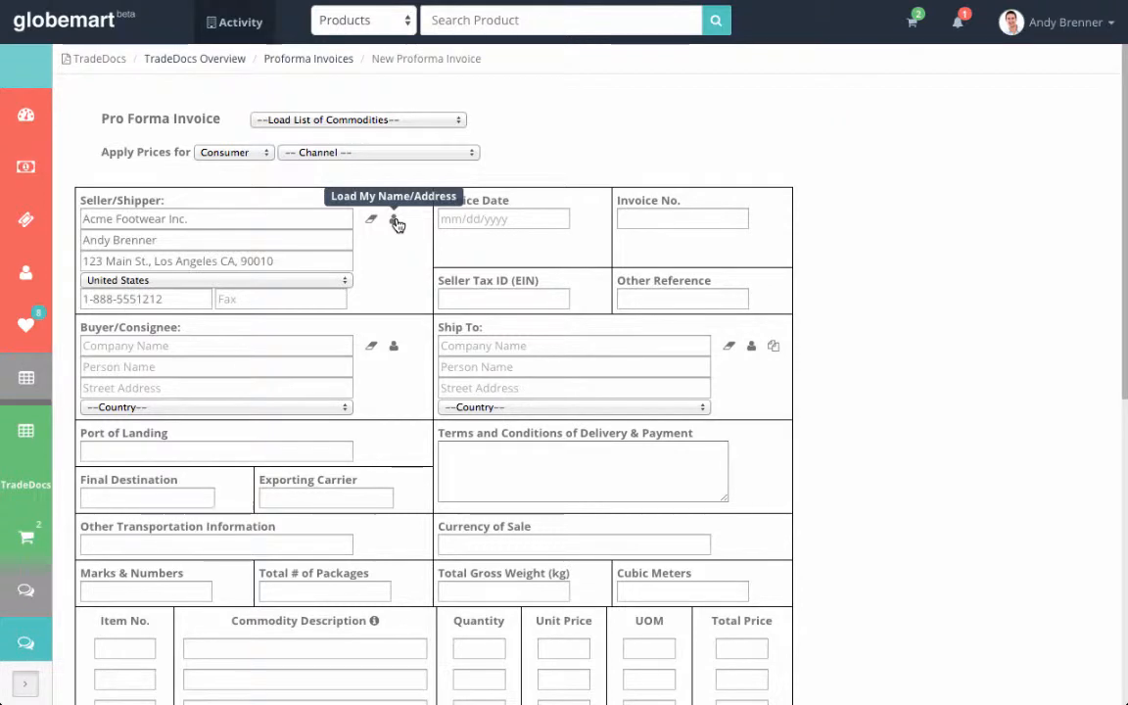
Examine the Invoice Date, Invoice No., Seller Tax ID and Other Reference fields without entering anything
click(494, 220)
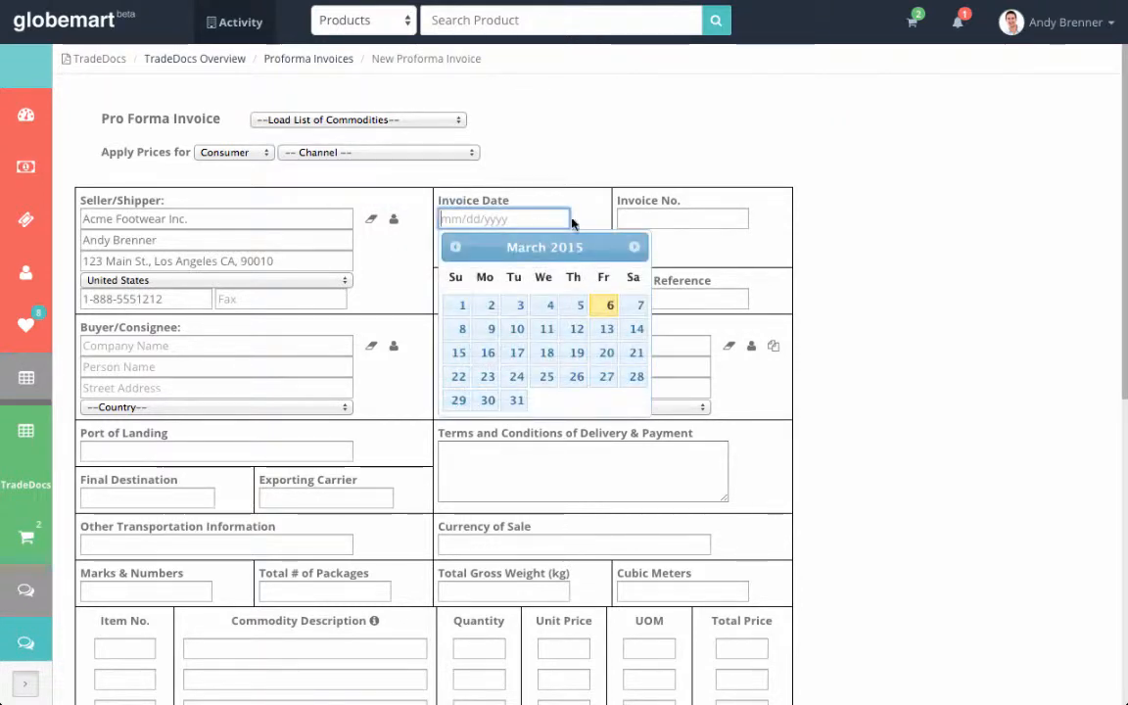
click(658, 218)
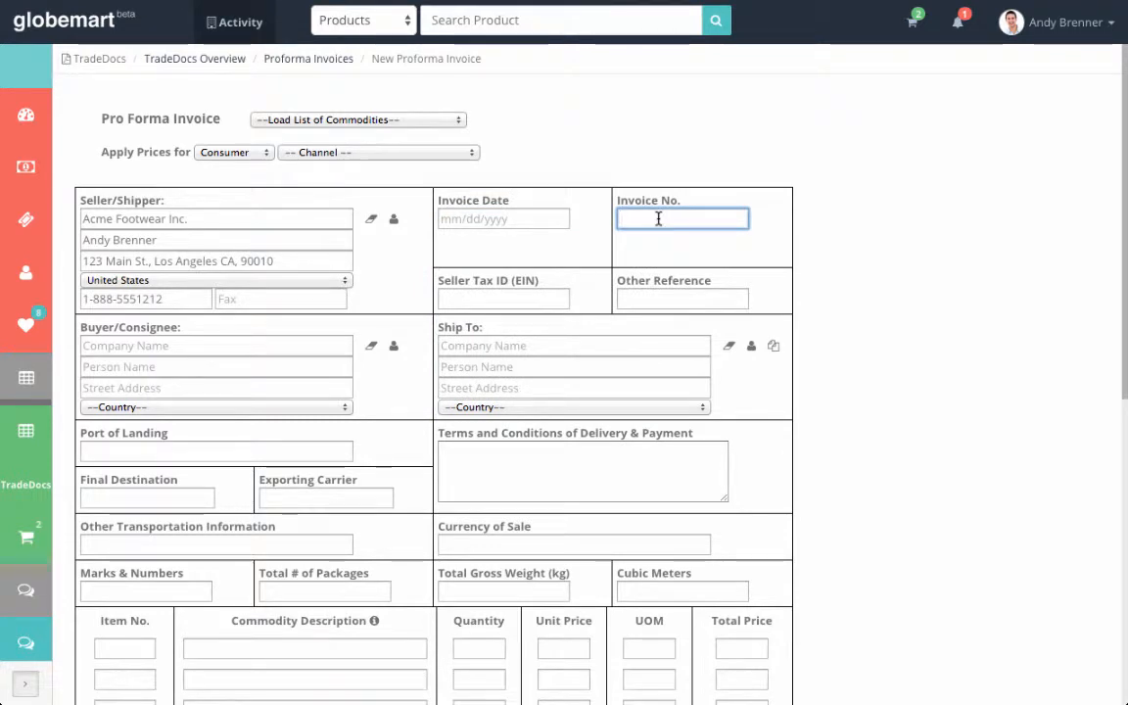
click(543, 296)
click(691, 297)
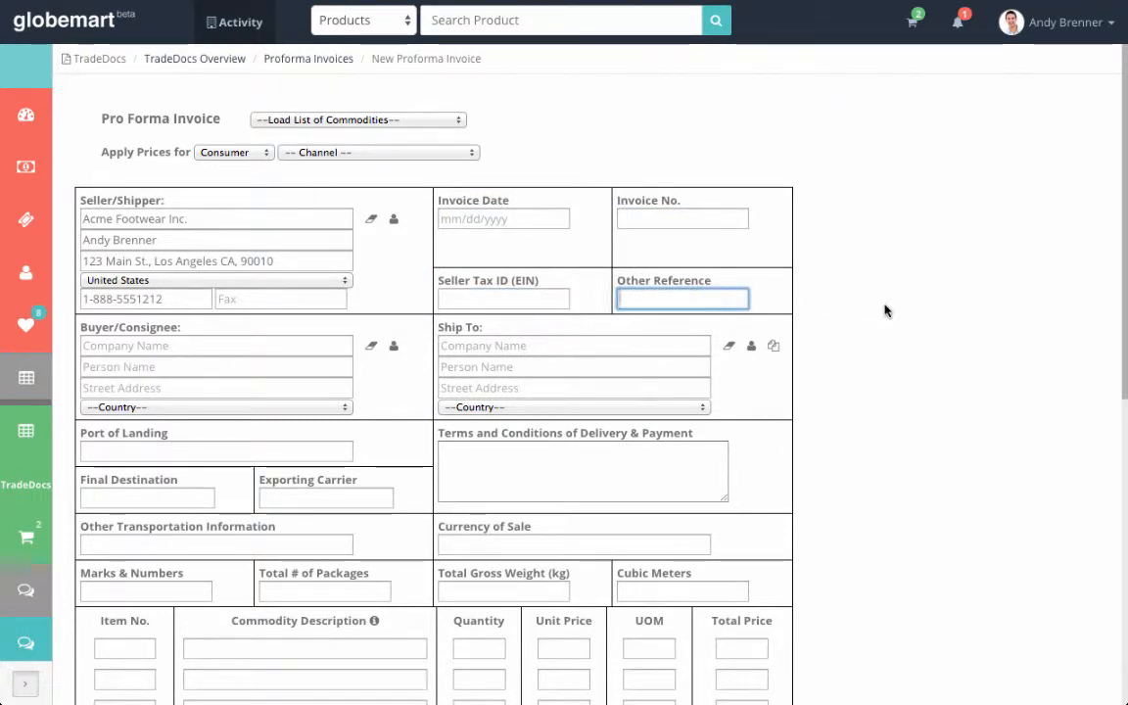
scroll(884, 310, down, 6)
scroll(884, 311, up, 6)
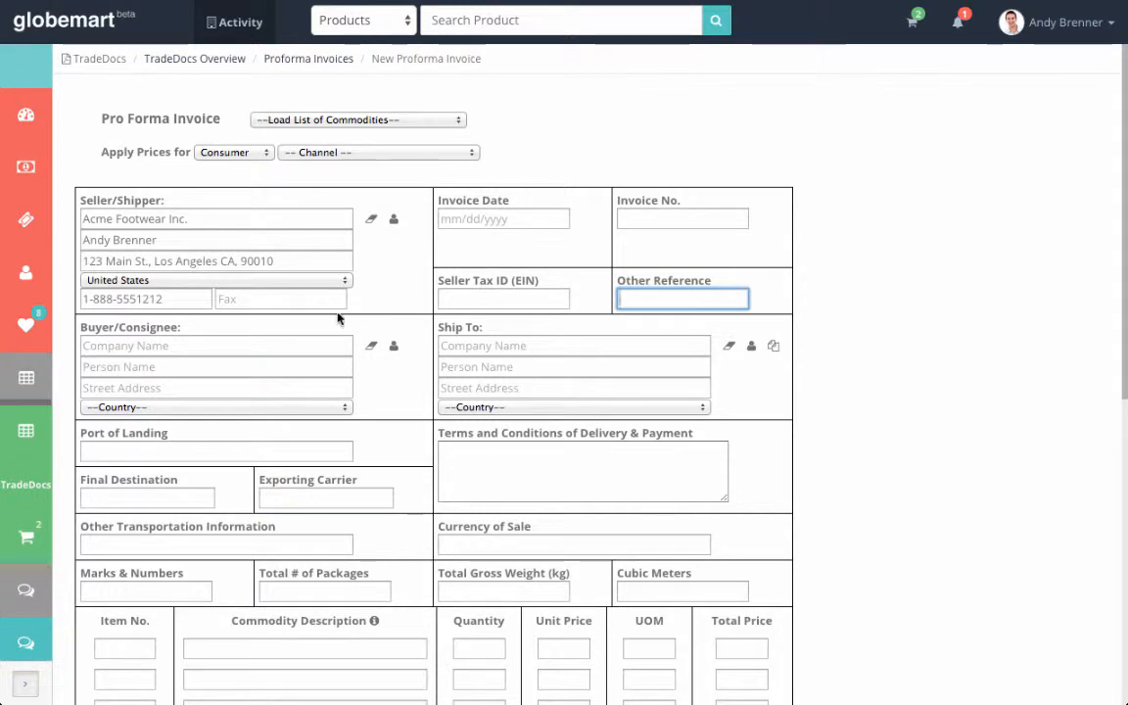
Fill the Buyer/Consignee and Ship To sections with the saved details of VoIP Concepts Incorporation
click(169, 345)
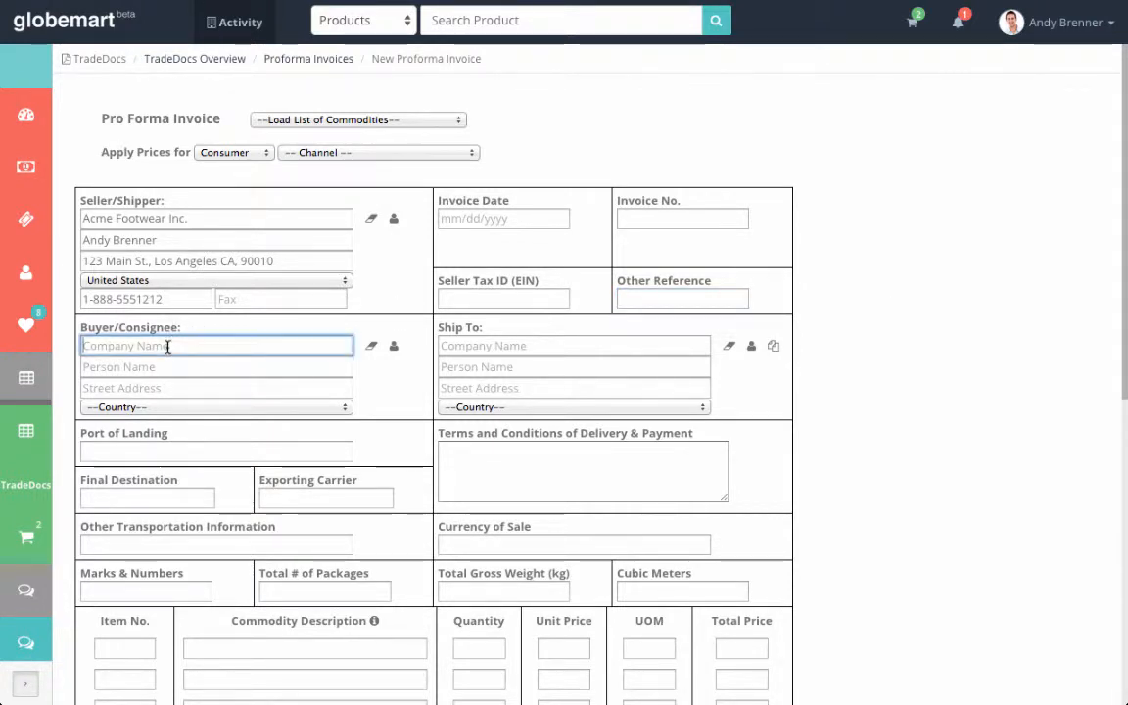
text(voip)
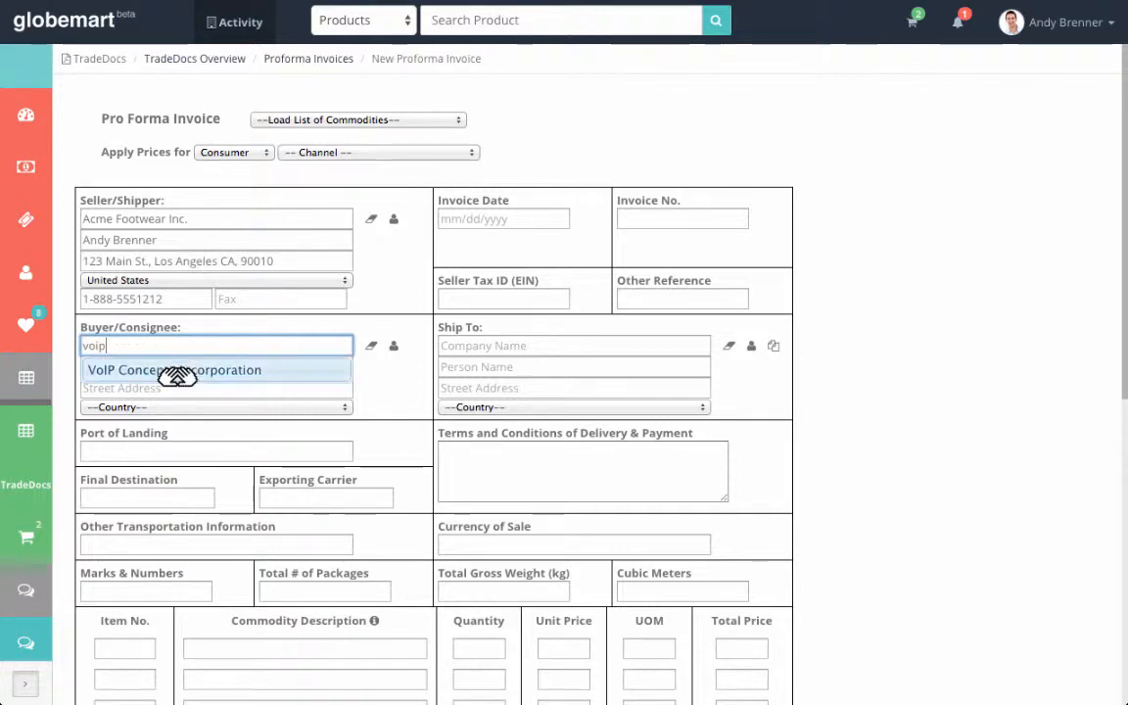
click(177, 370)
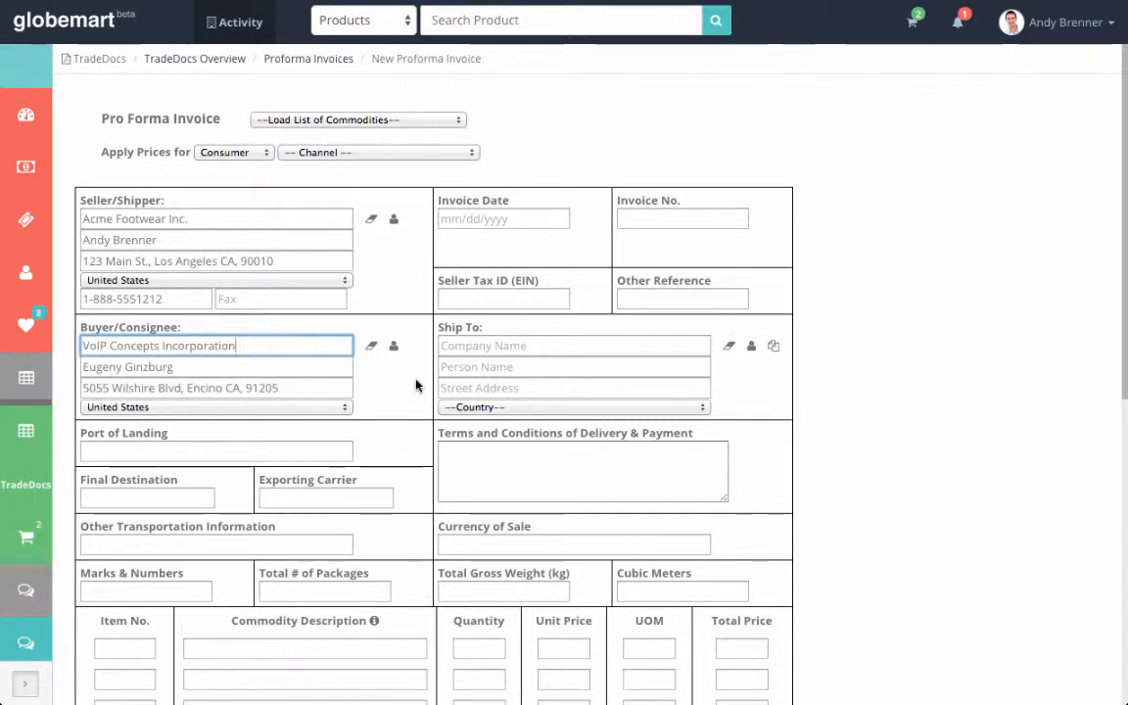
click(493, 348)
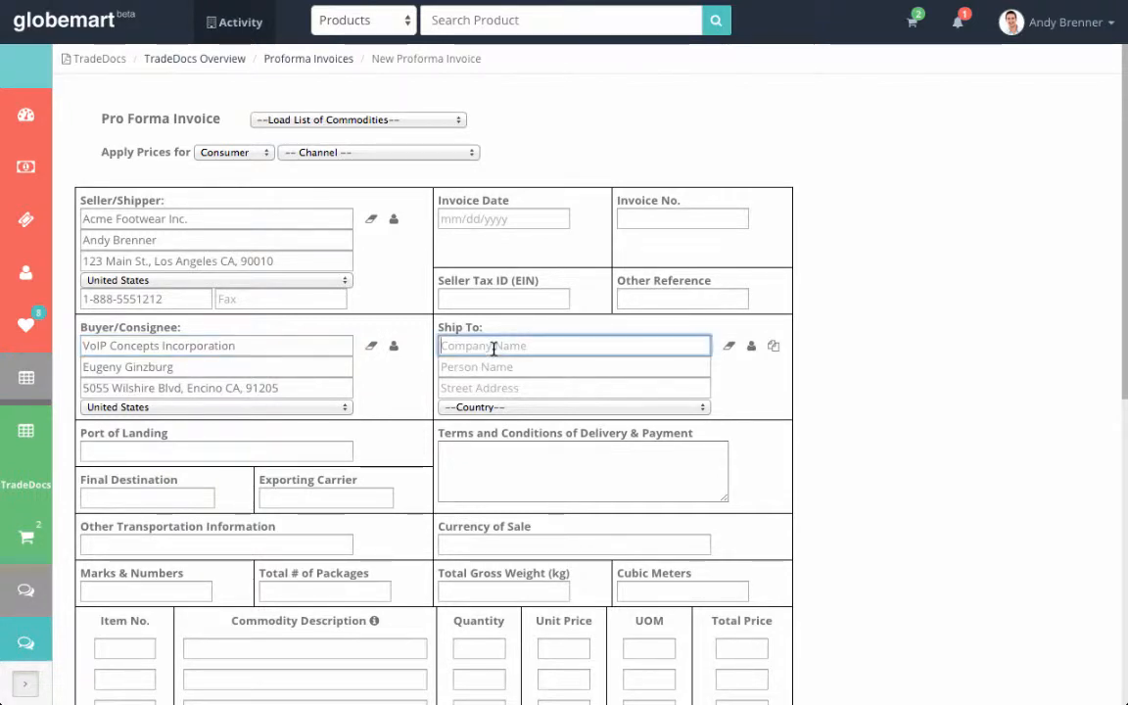
text(voip)
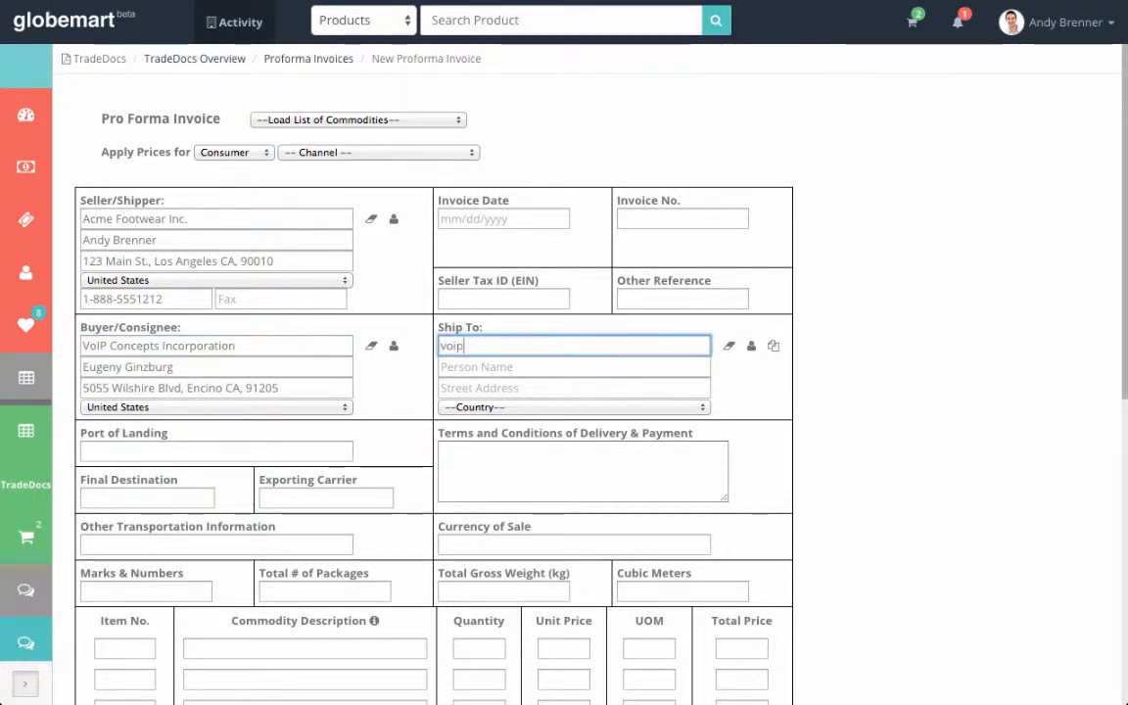
click(516, 374)
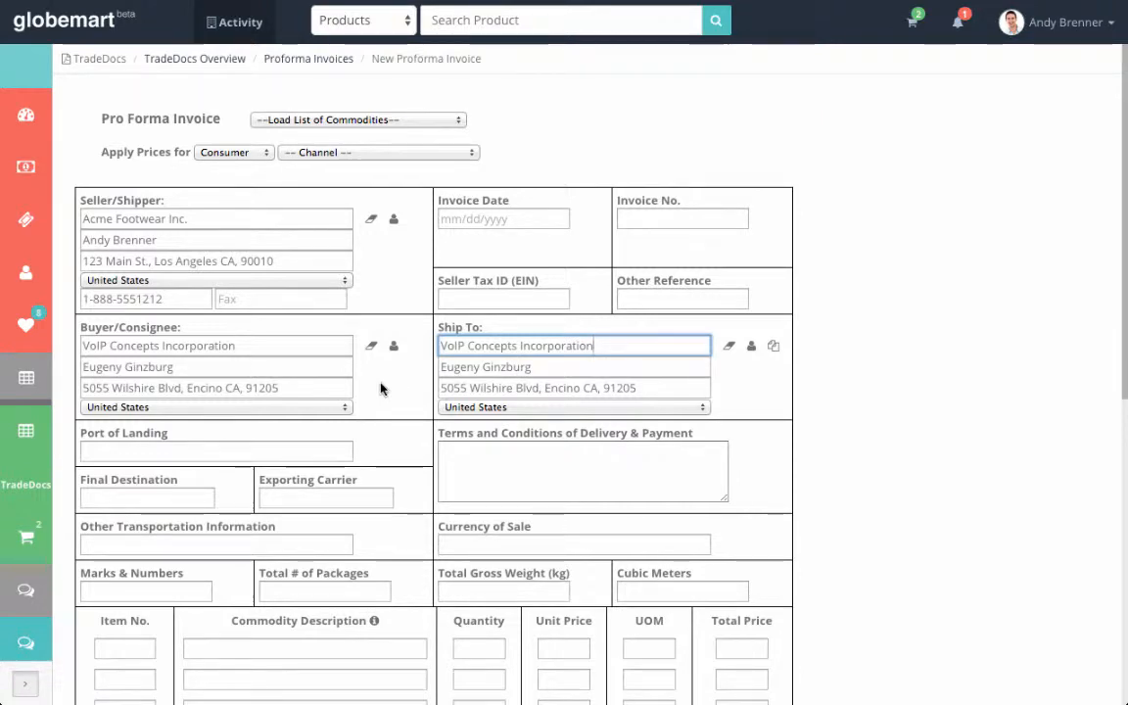
Examine the Port of Landing, Final Destination, Exporting Carrier, Terms and Conditions, Other Transportation Information and Currency of Sale fields without entering anything
scroll(381, 389, down, 1)
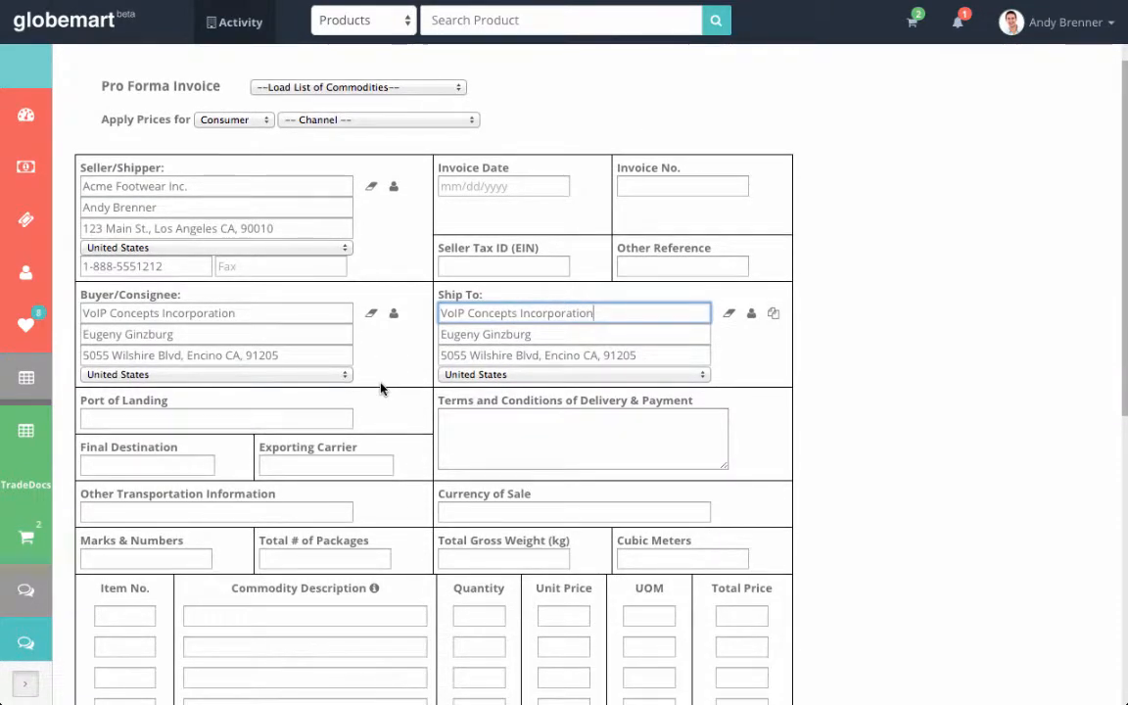
scroll(381, 389, down, 1)
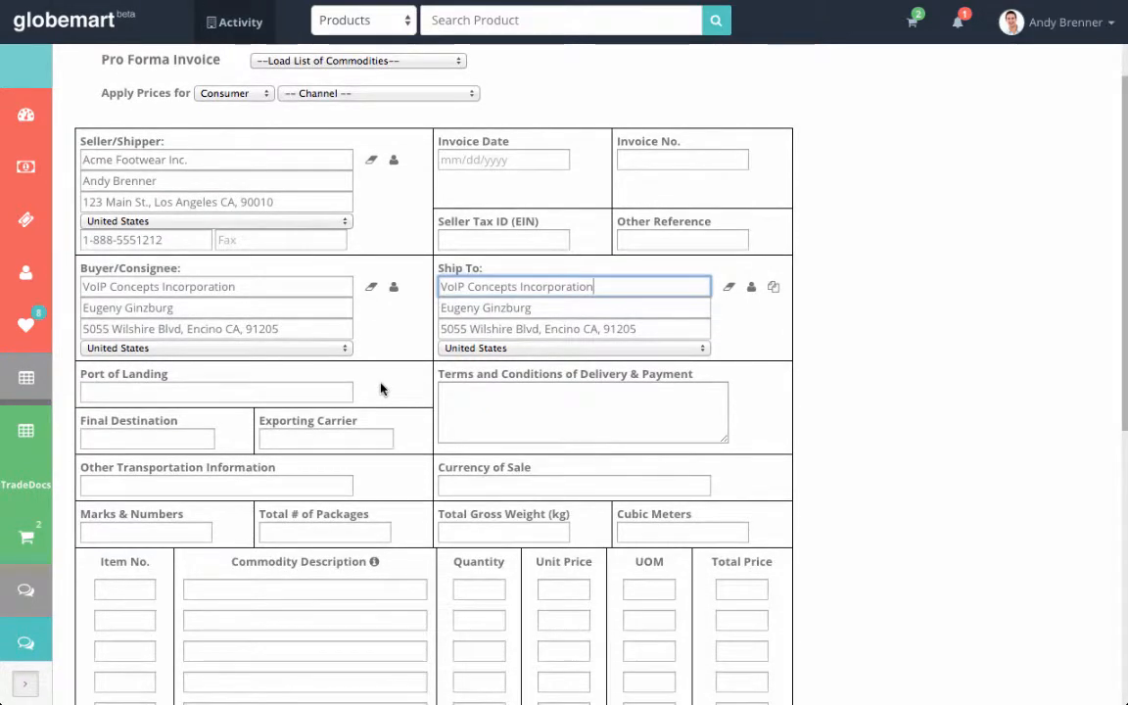
scroll(381, 389, down, 1)
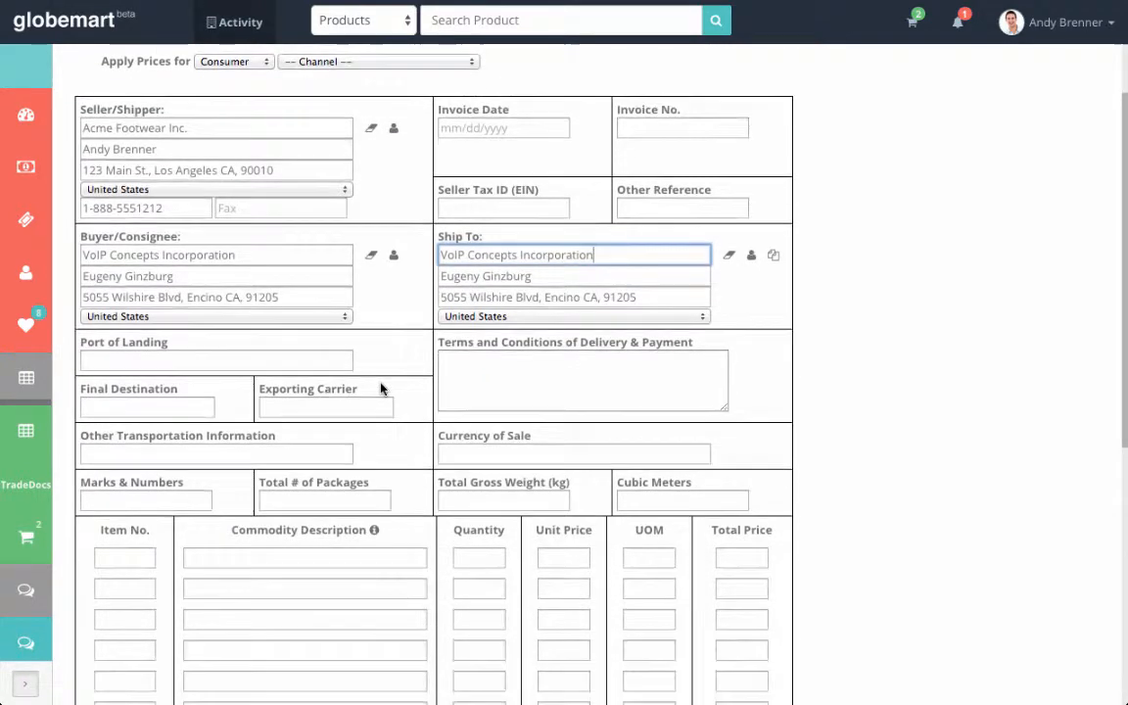
click(129, 362)
click(125, 405)
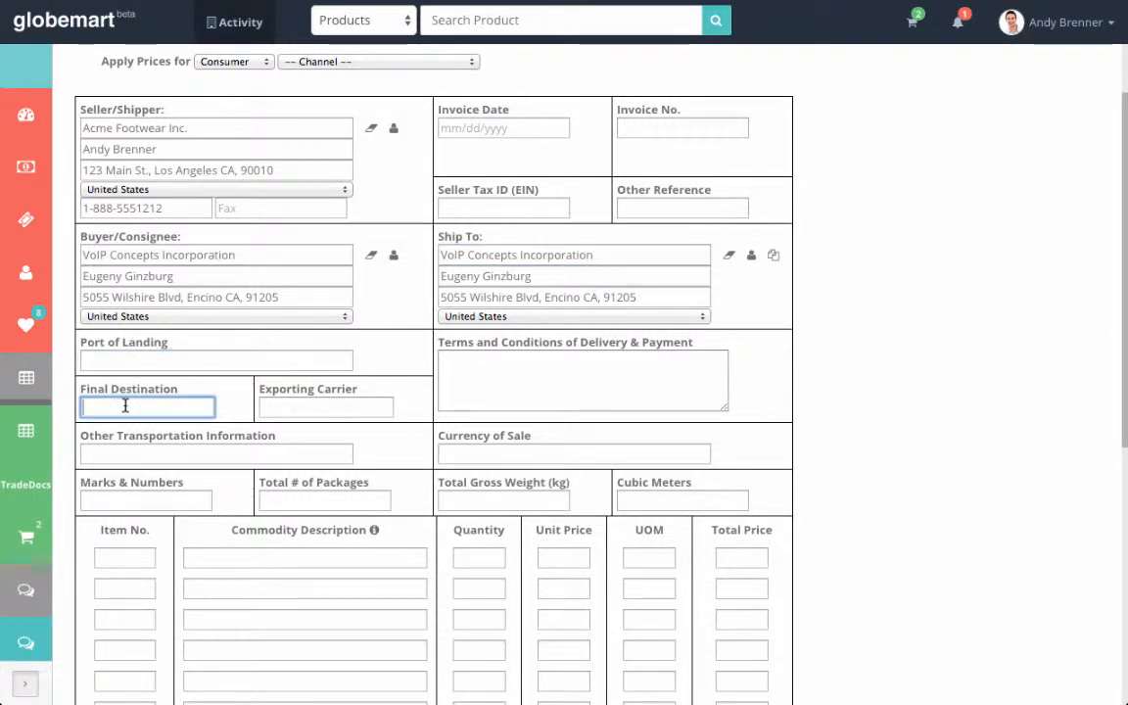
click(279, 409)
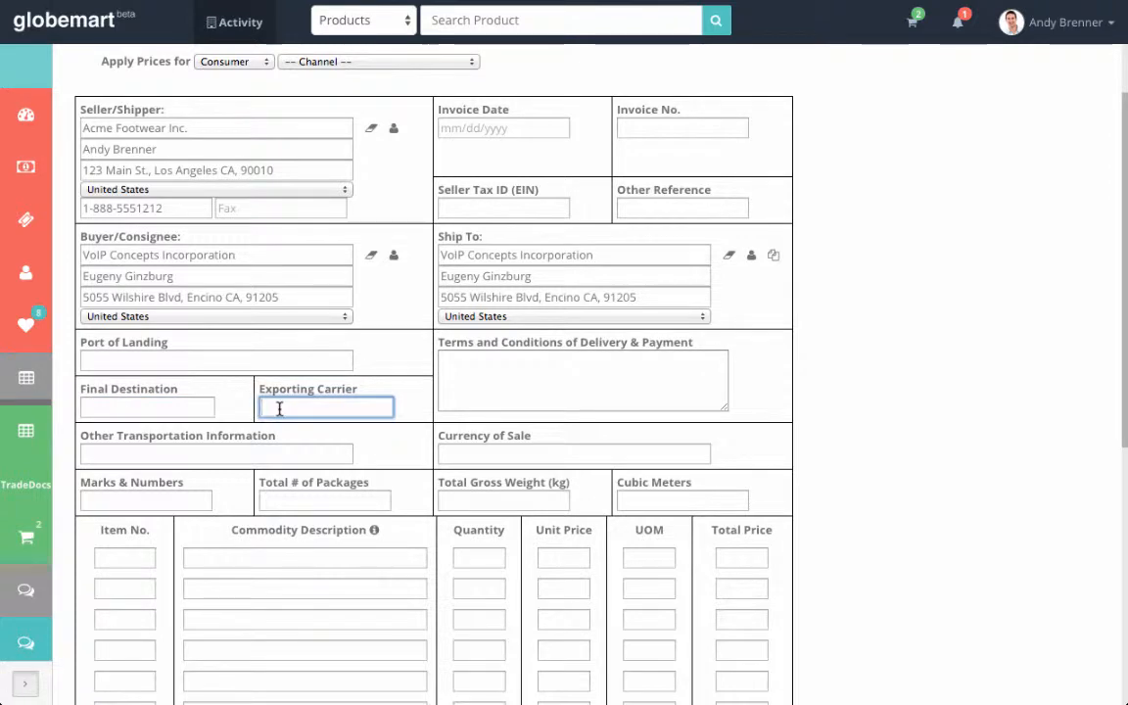
click(487, 373)
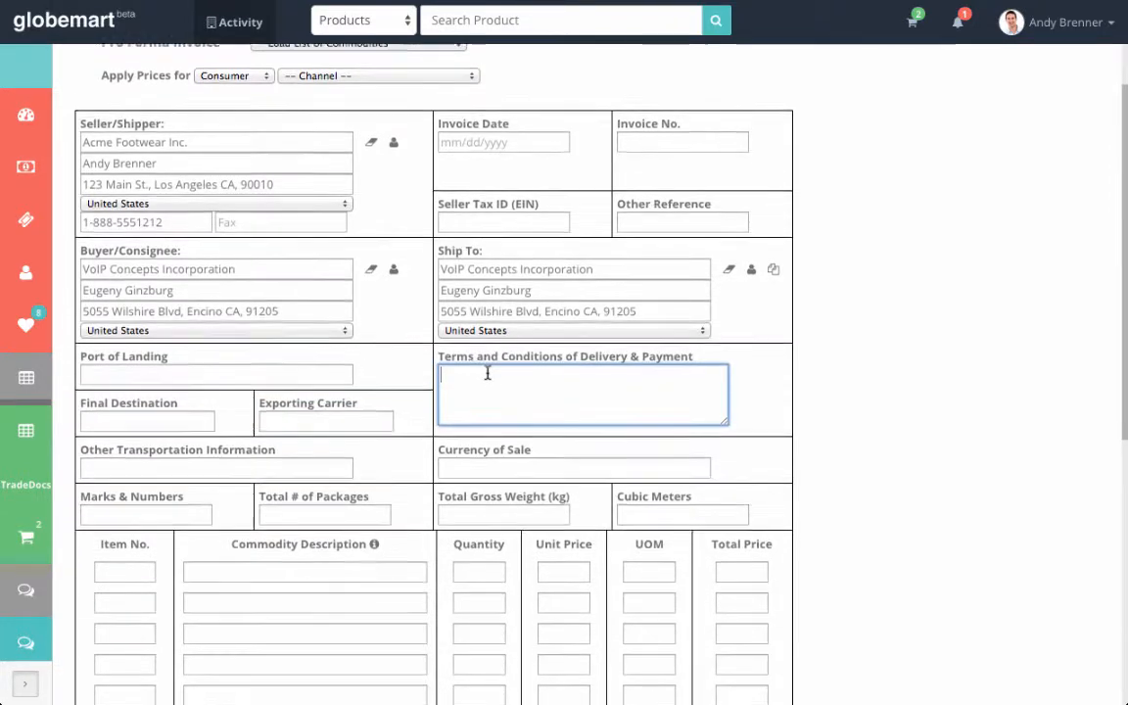
scroll(487, 373, down, 1)
click(252, 430)
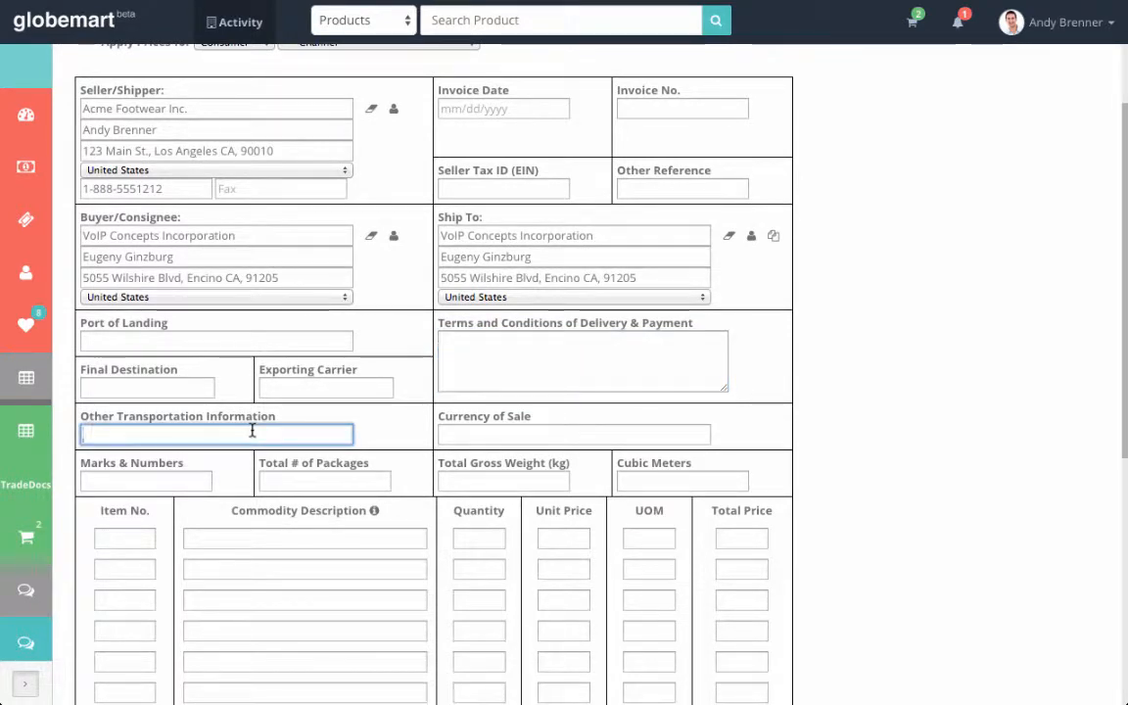
click(511, 435)
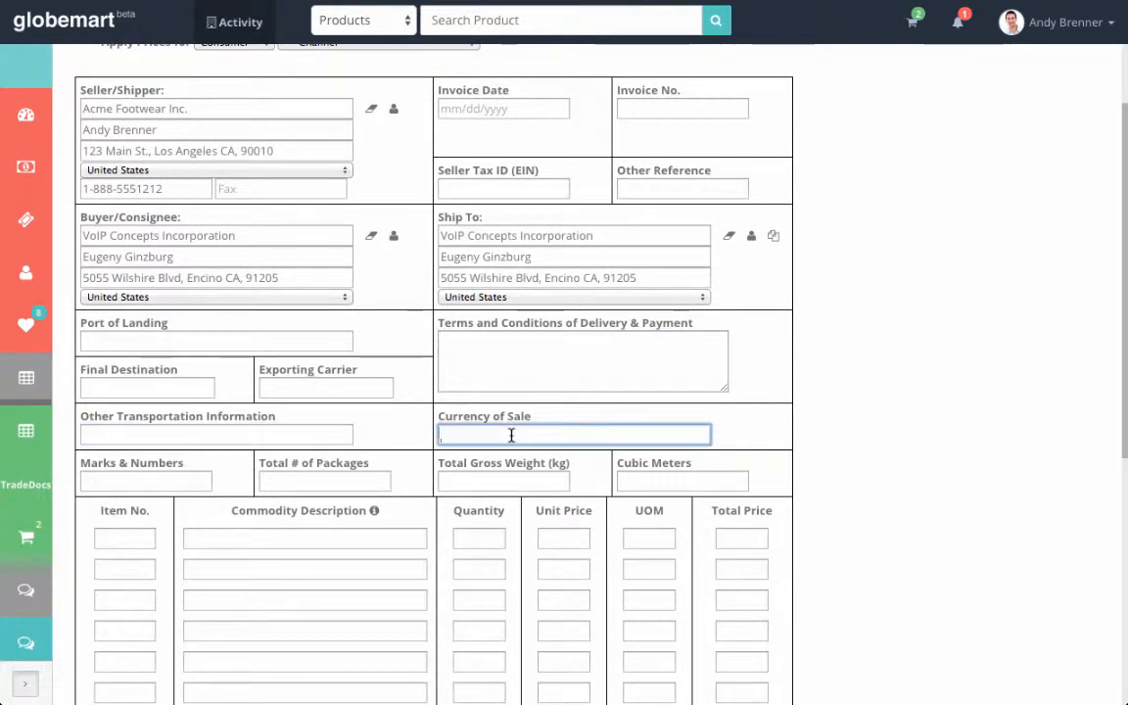
Examine the Marks & Numbers, Total # of Packages, Total Gross Weight and Cubic Meters fields without entering anything
click(167, 480)
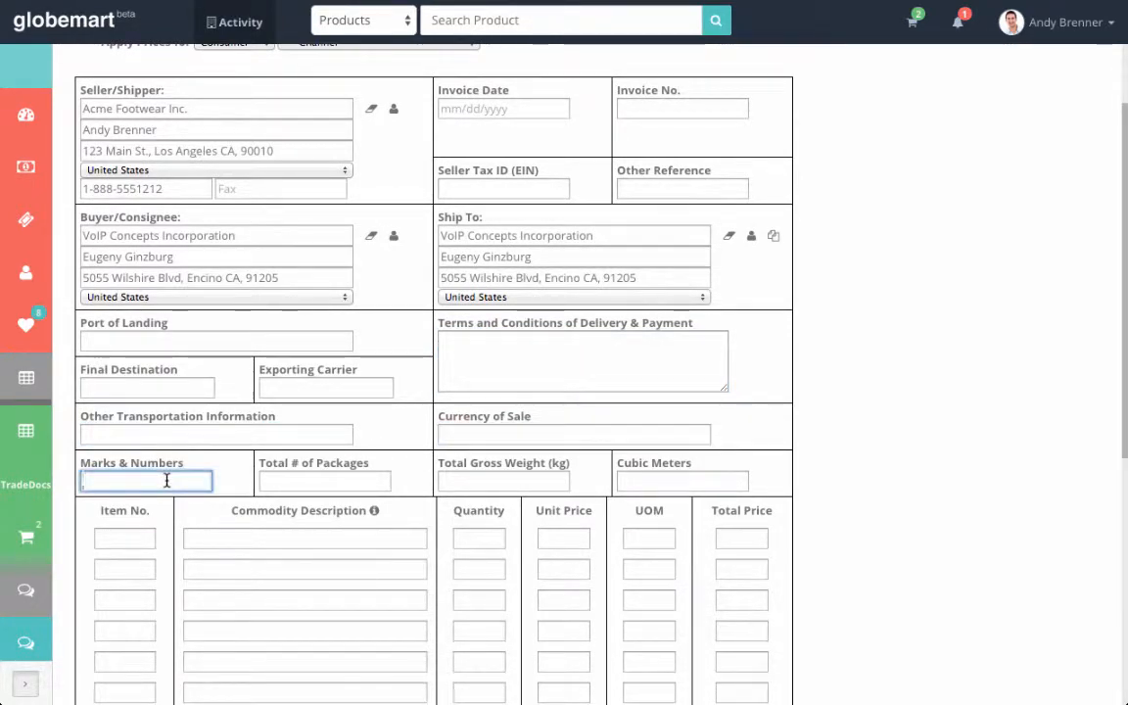
scroll(166, 480, down, 3)
click(356, 365)
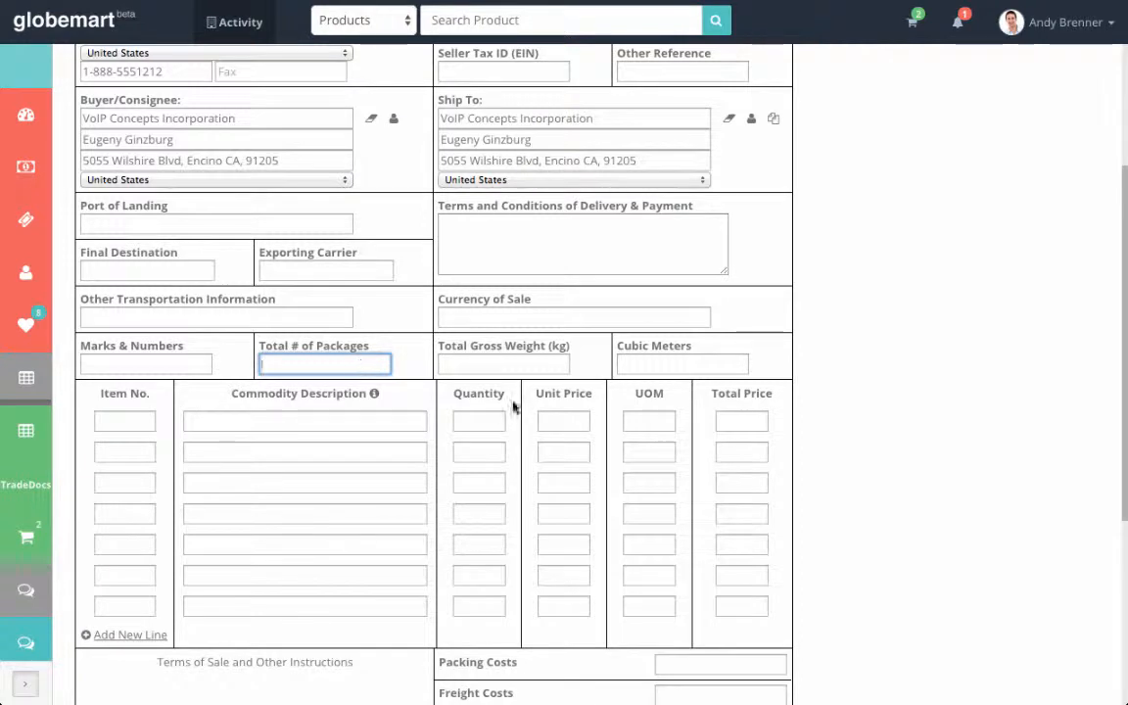
click(561, 360)
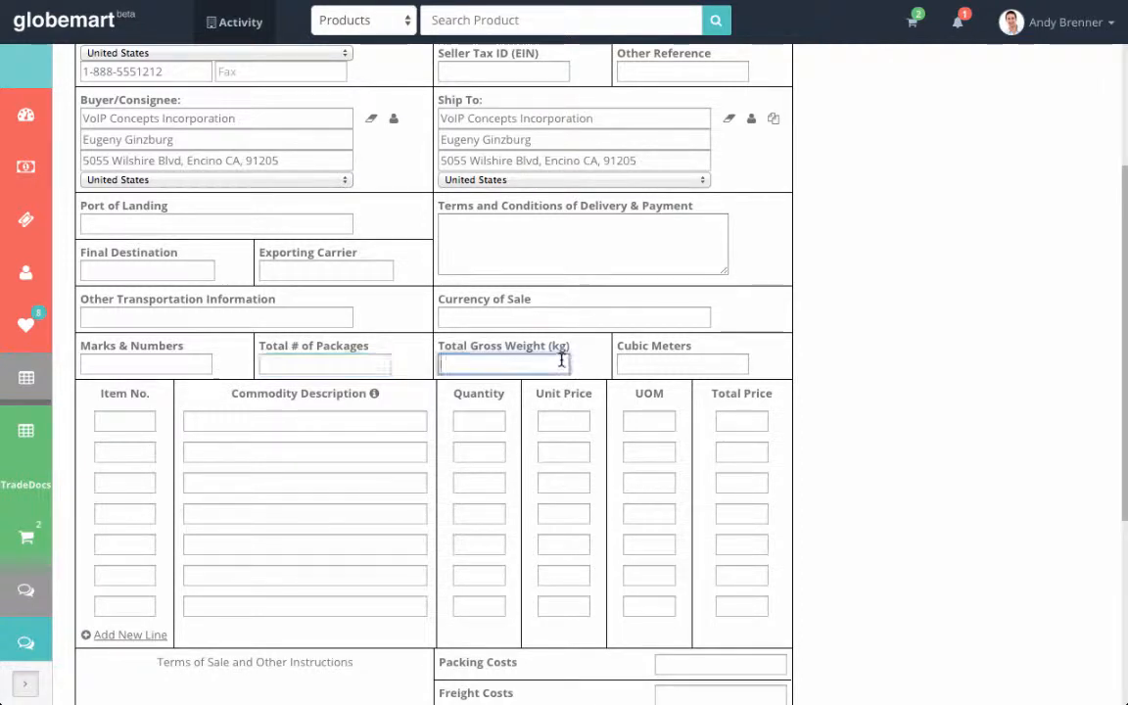
click(679, 364)
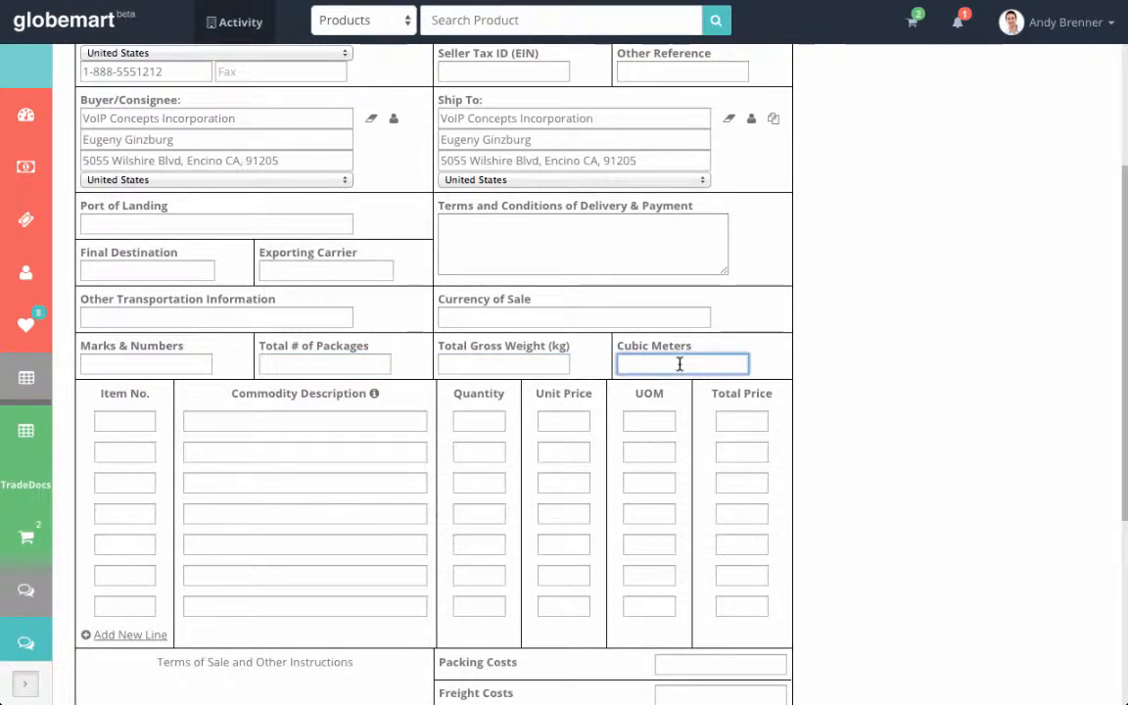
click(891, 330)
Examine the first commodity line's Item No., Commodity Description, Quantity, Unit Price, UOM and Total Price fields without entering anything
scroll(889, 333, down, 1)
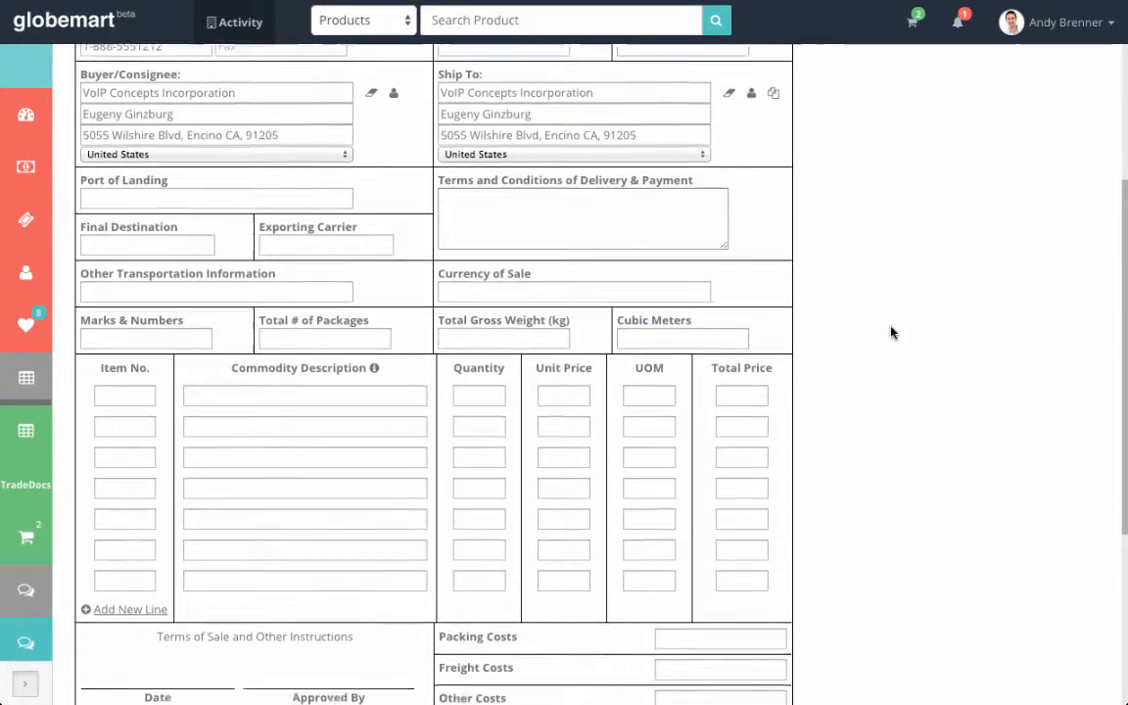
click(123, 349)
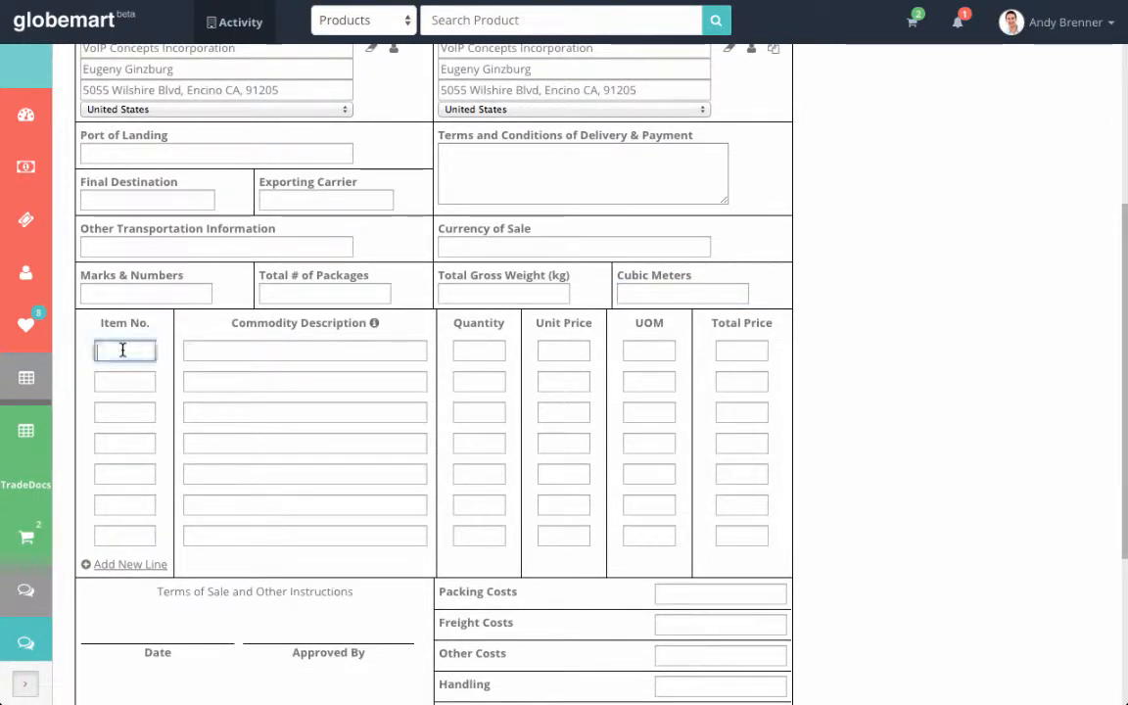
click(242, 354)
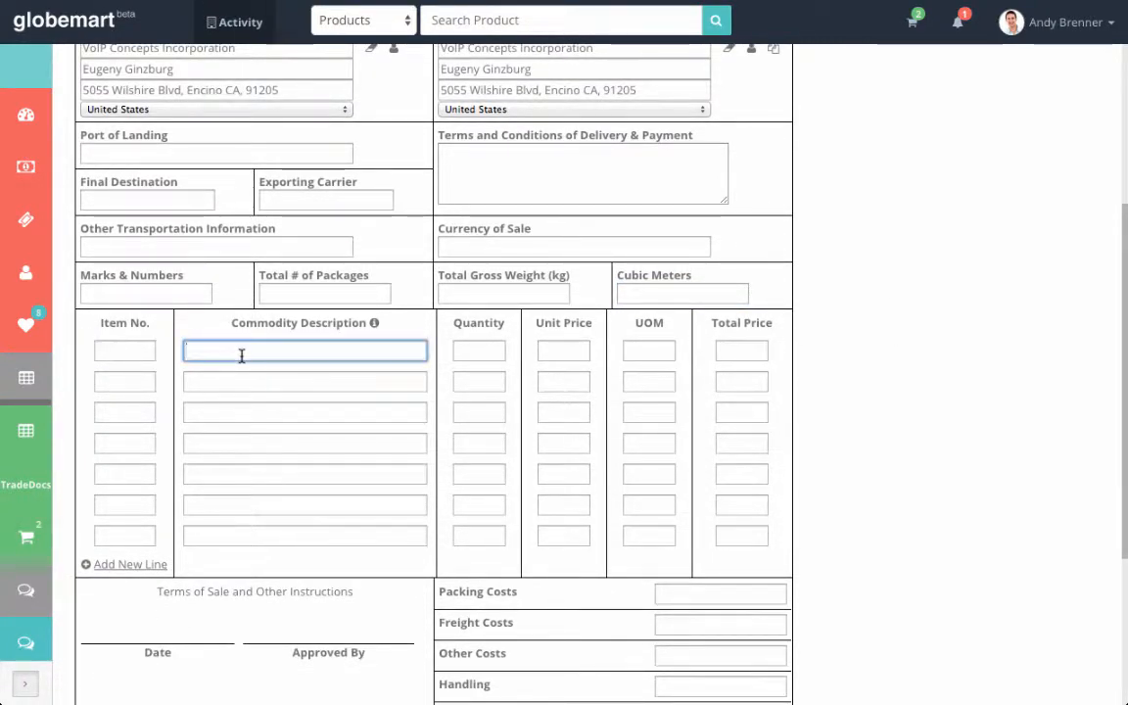
click(487, 350)
click(550, 350)
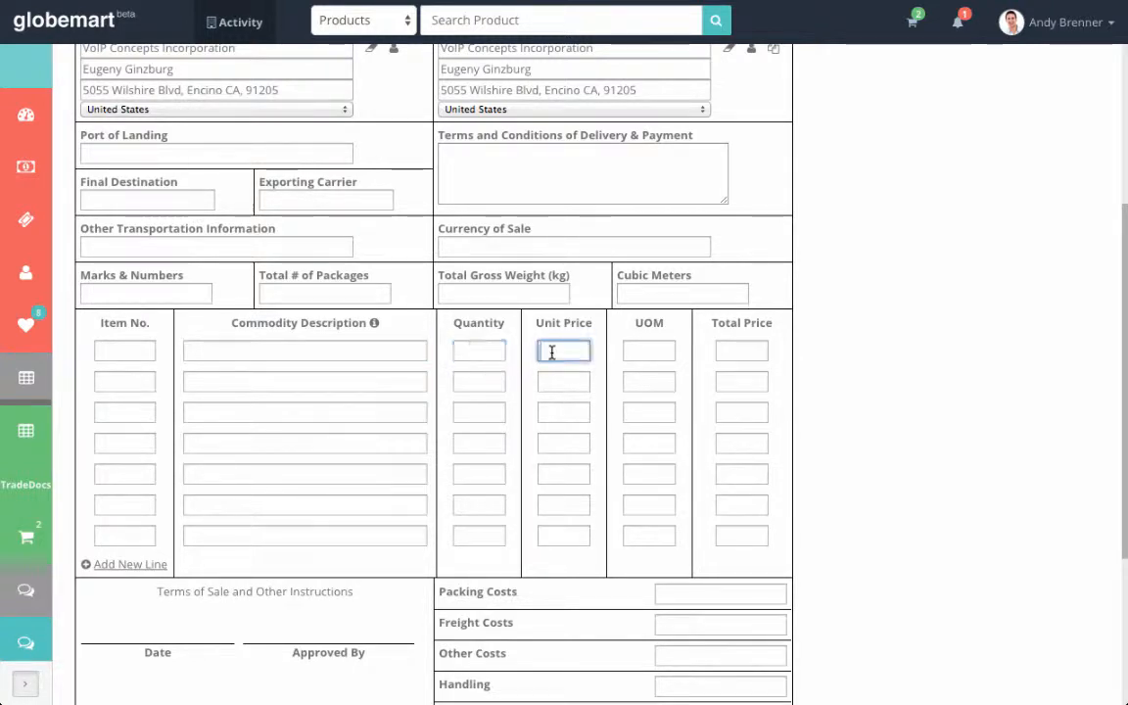
click(637, 352)
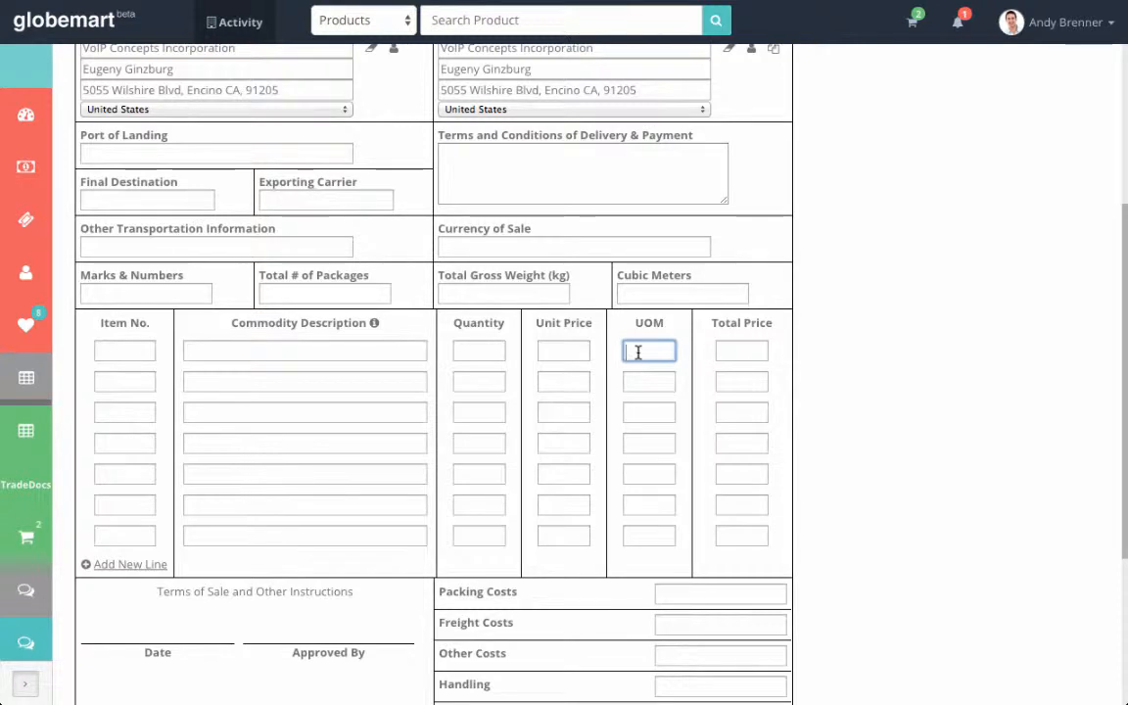
click(733, 354)
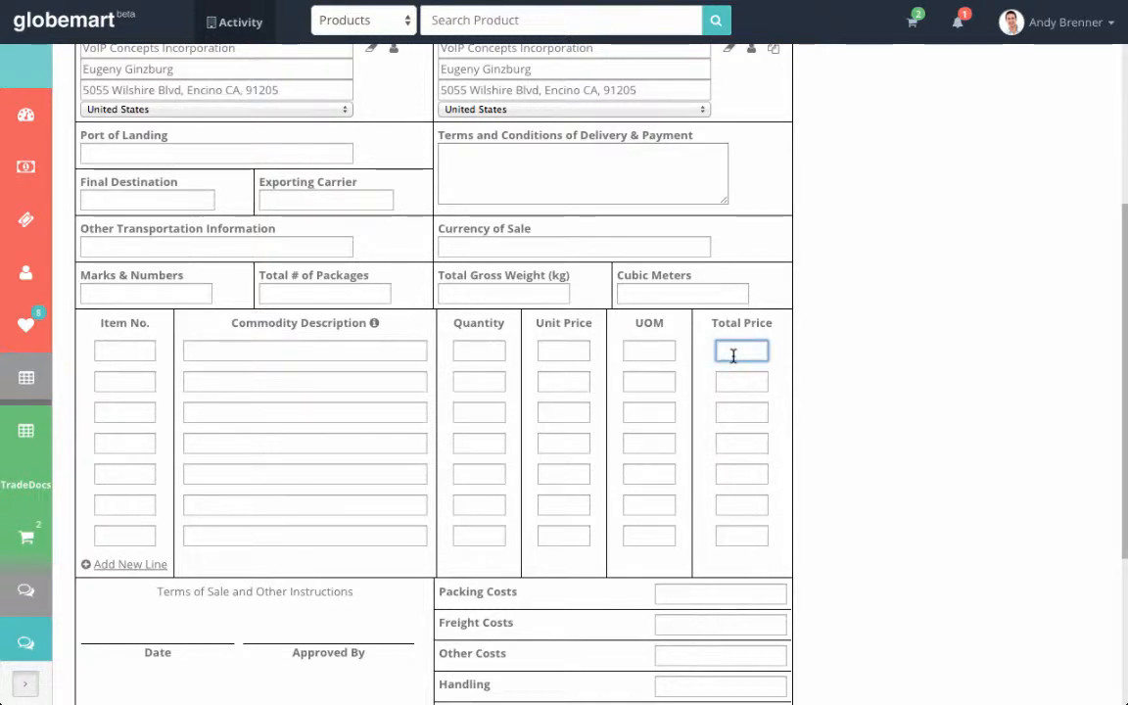
Look up "me" in the first line's Commodity Description and choose Men's Classic Leather from the suggested products
scroll(732, 355, up, 5)
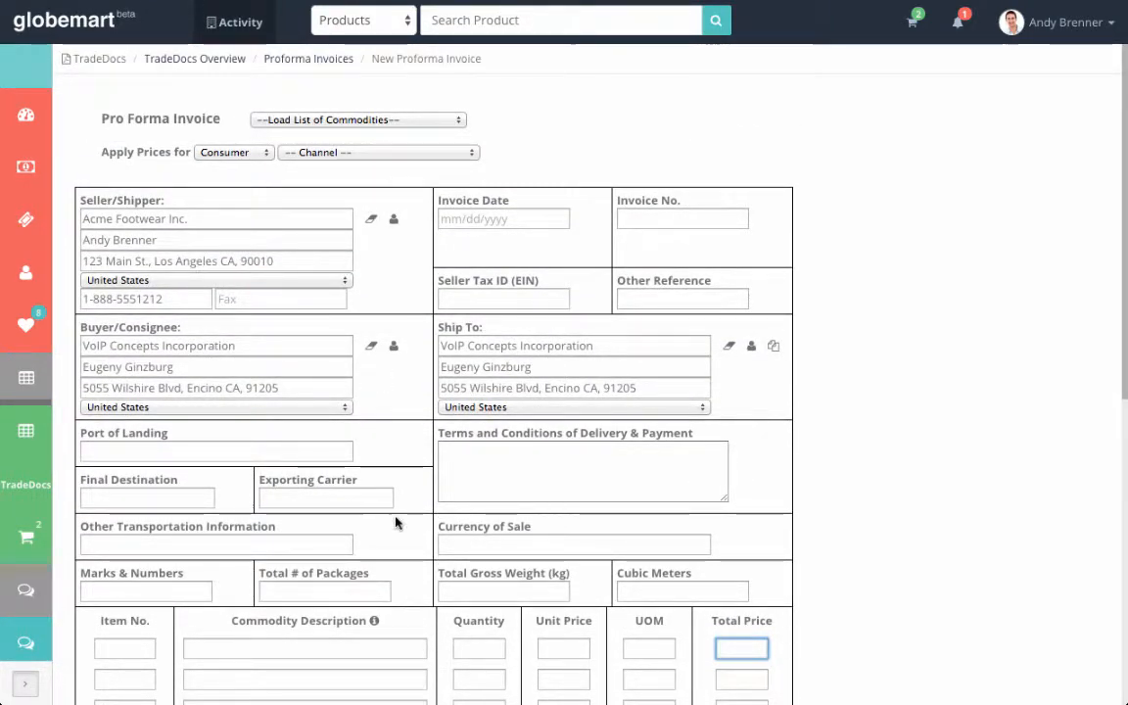
scroll(396, 524, down, 2)
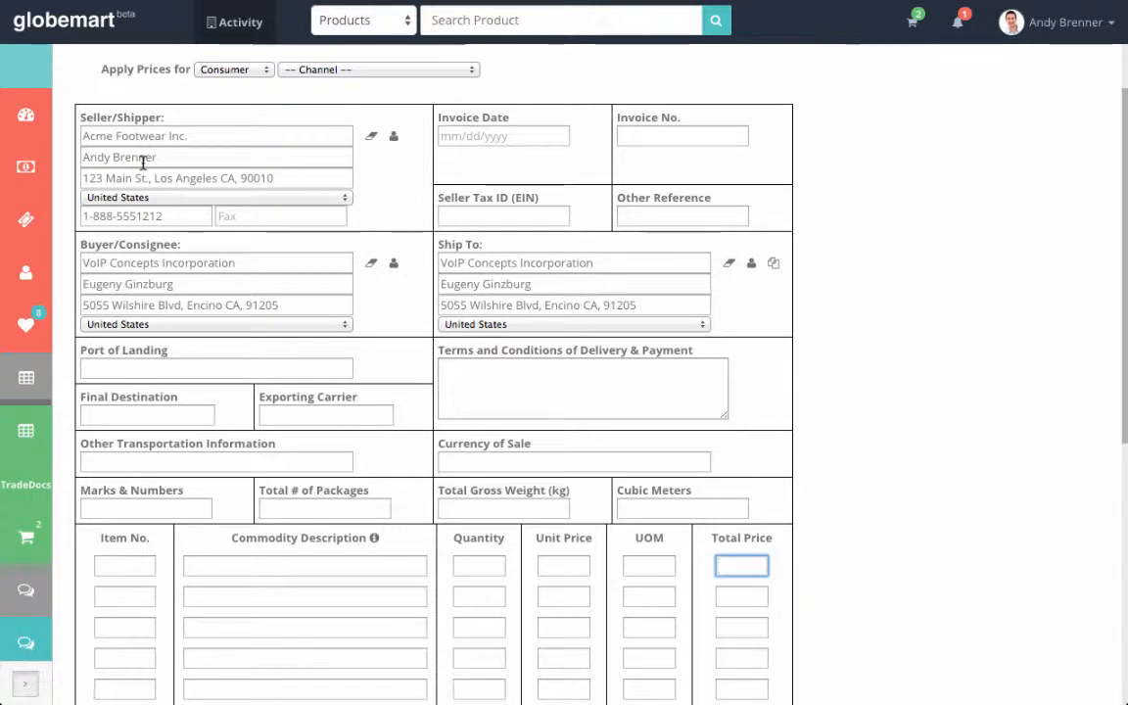
click(228, 566)
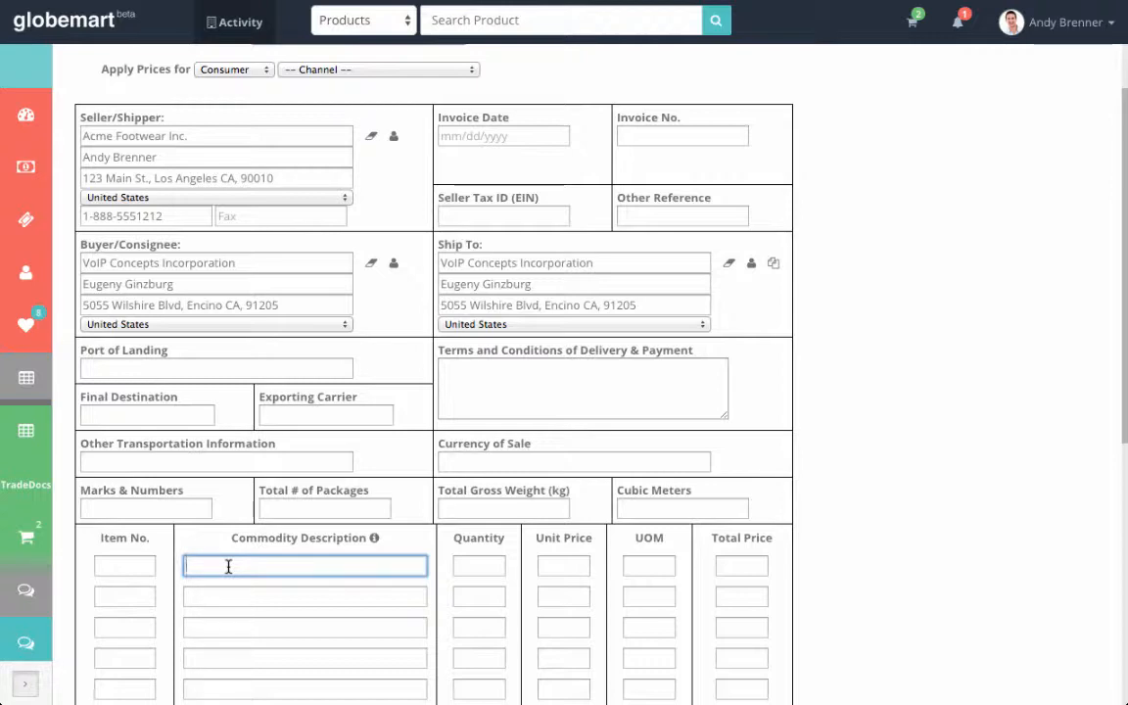
text(me)
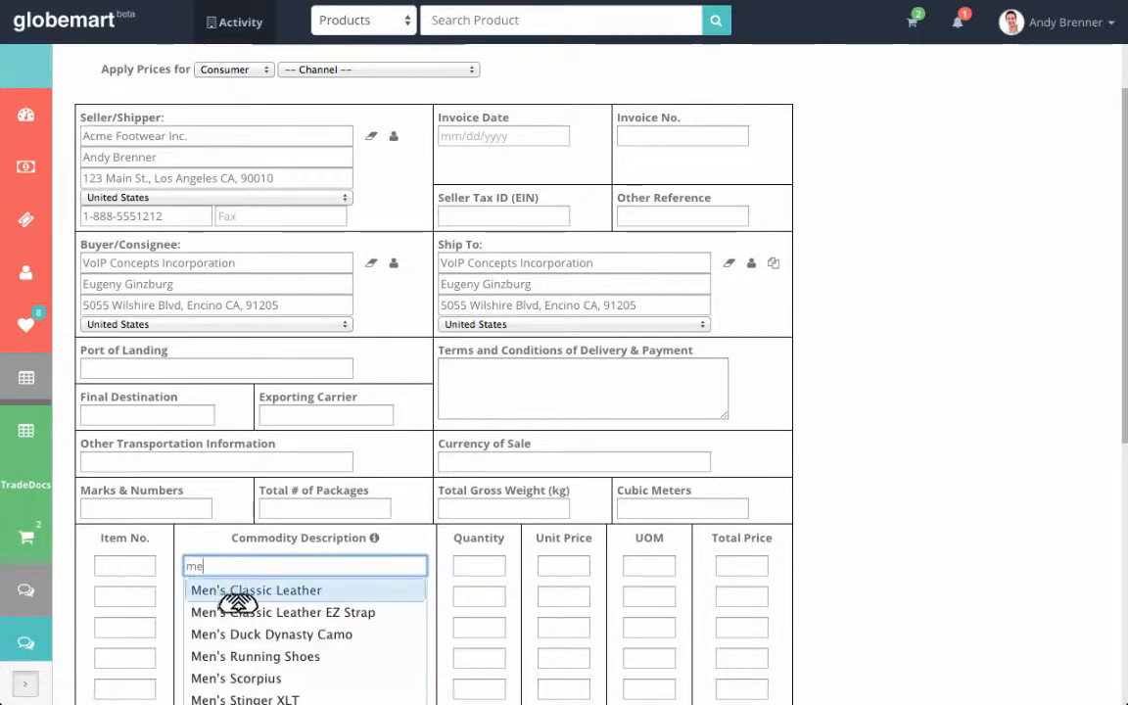
click(238, 594)
scroll(679, 582, up, 1)
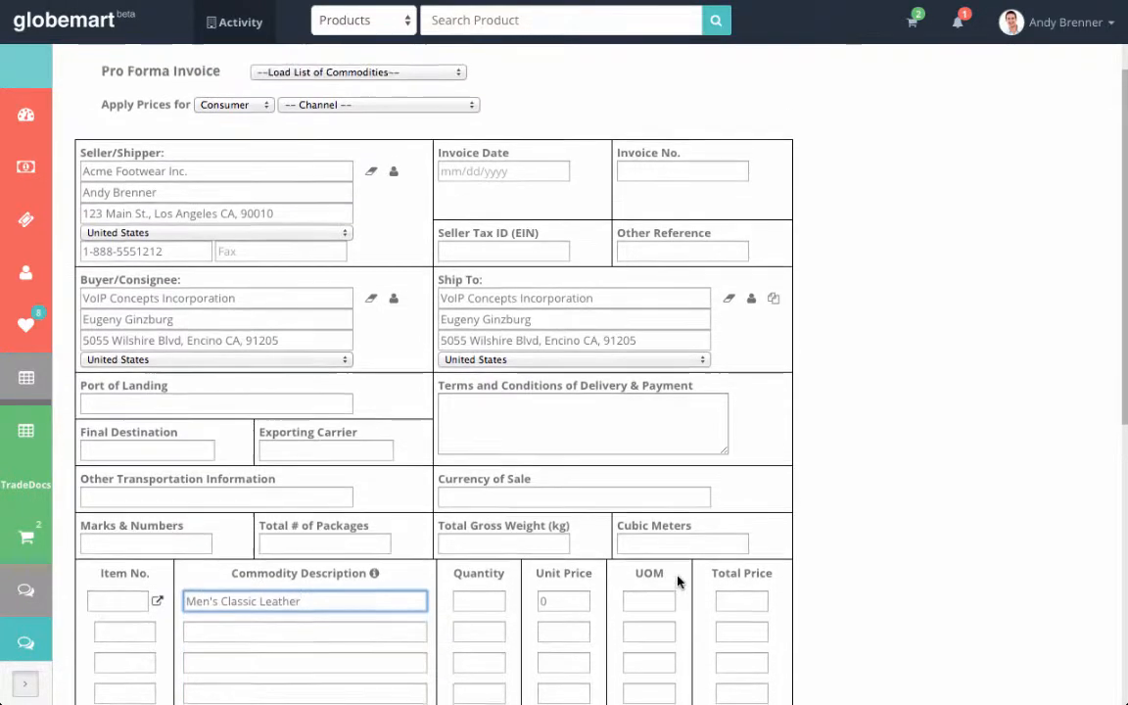
Look up "wom" in the second line's Commodity Description and choose Women's Mesa from the suggested products
scroll(679, 581, down, 1)
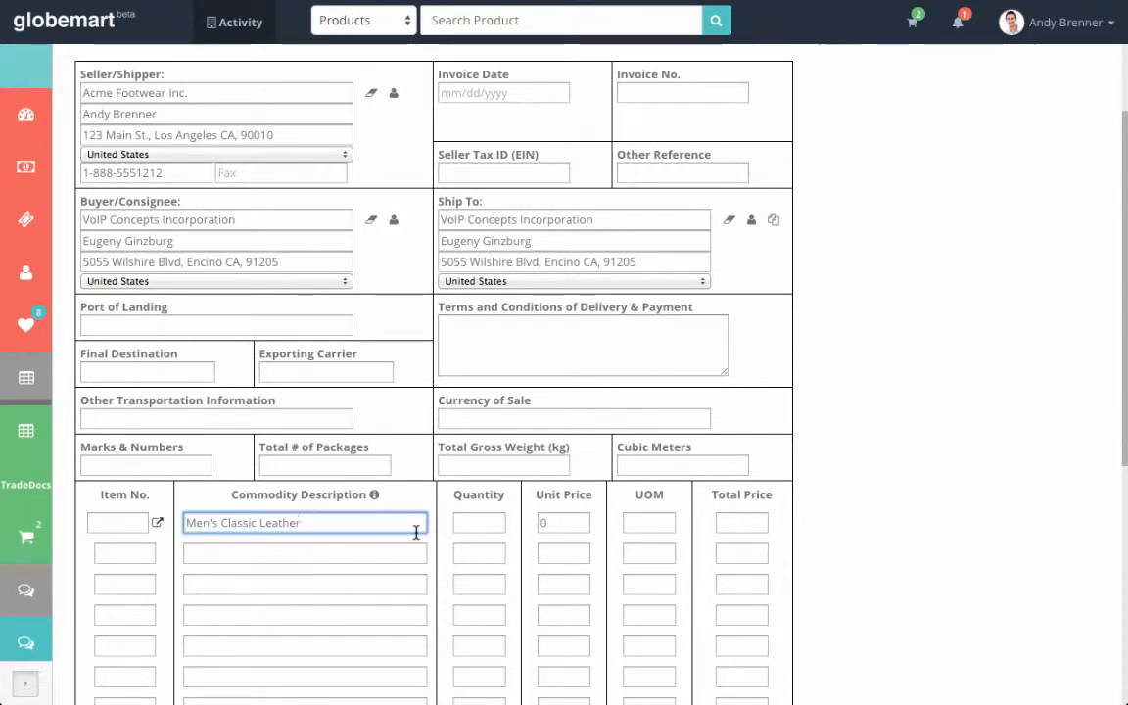
scroll(416, 532, up, 2)
scroll(416, 533, down, 1)
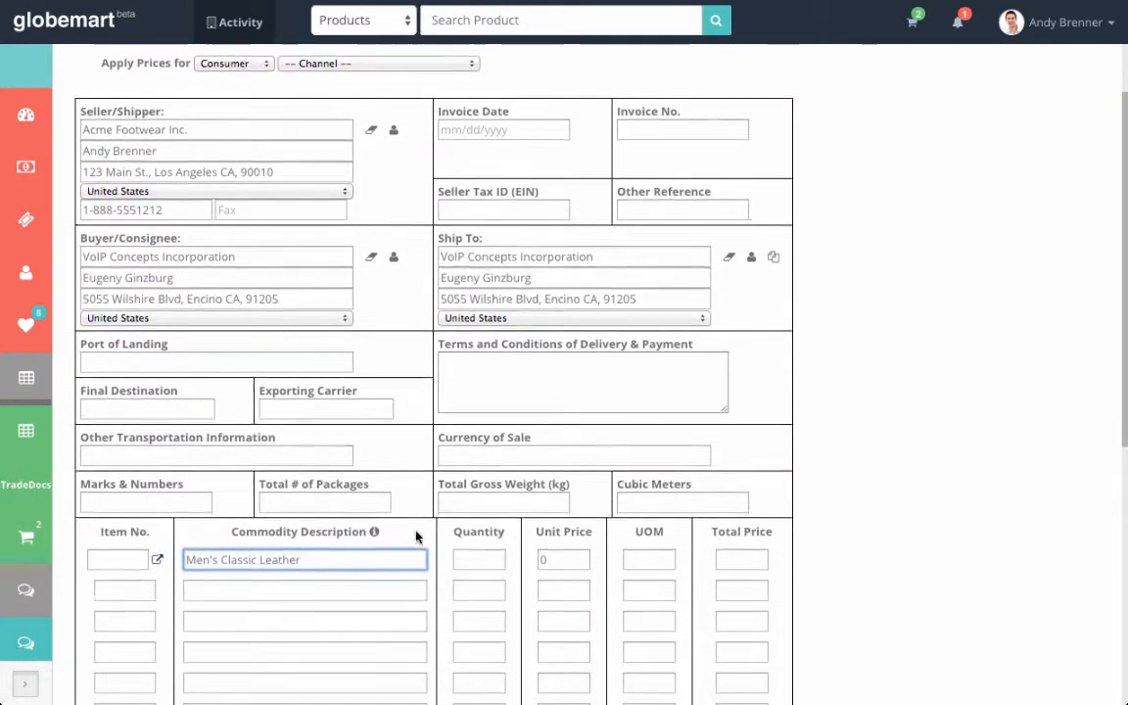
scroll(416, 534, up, 1)
scroll(416, 533, down, 2)
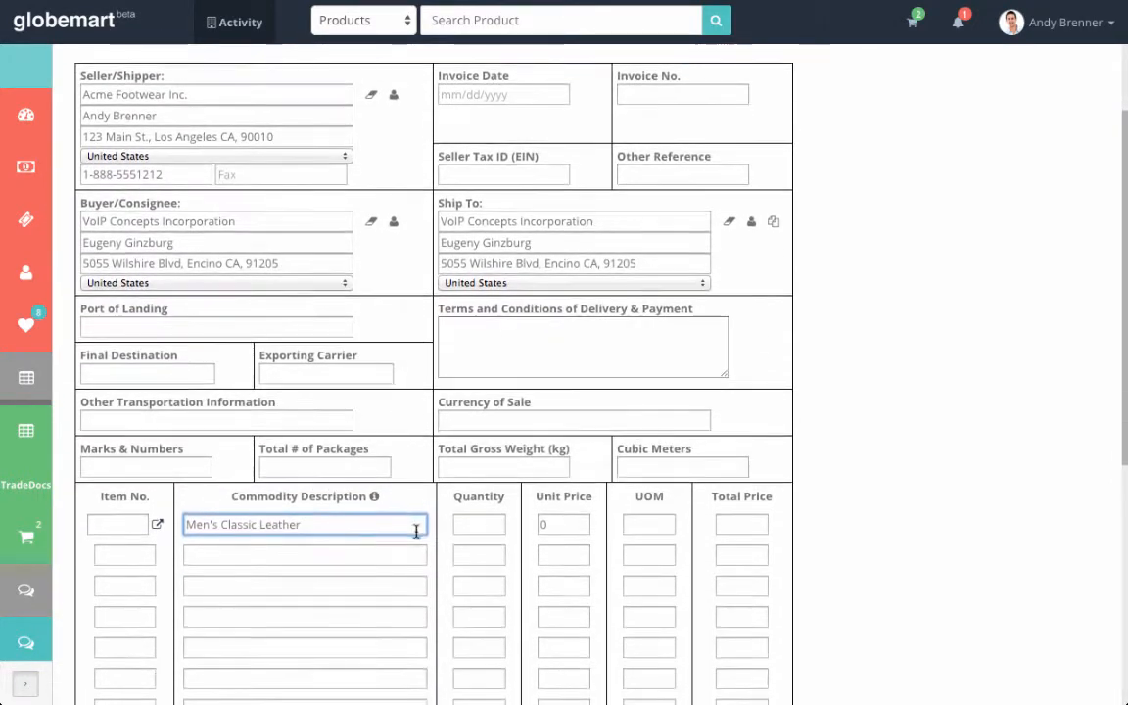
click(287, 549)
text(W)
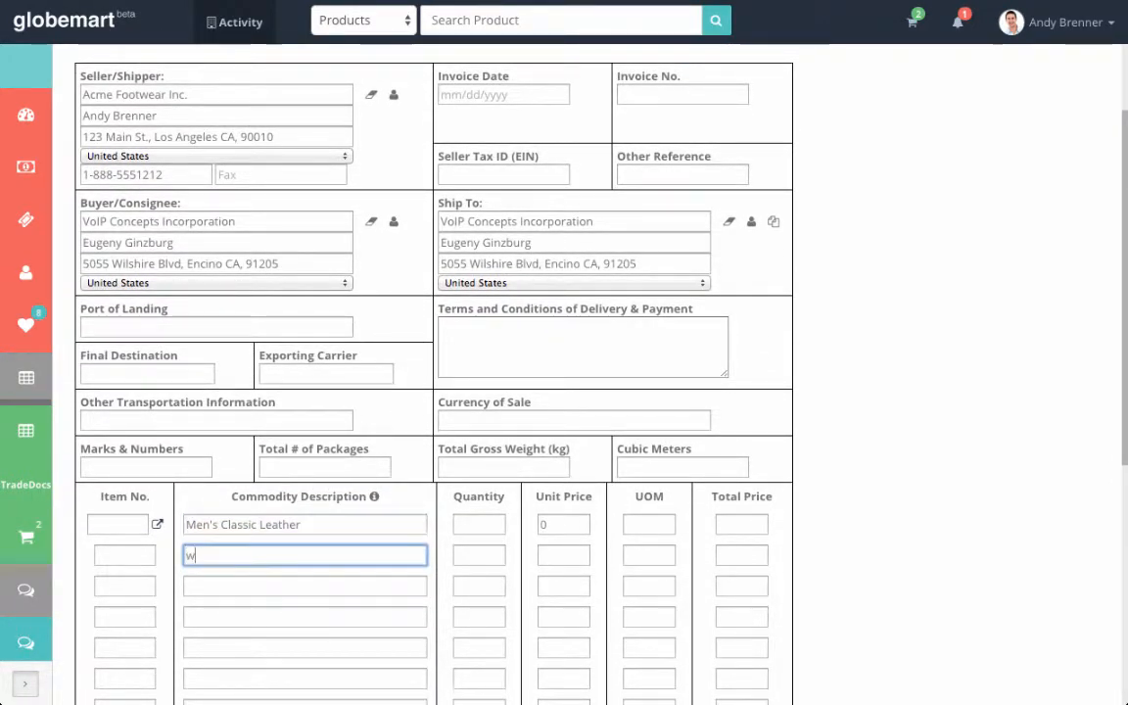
text(om)
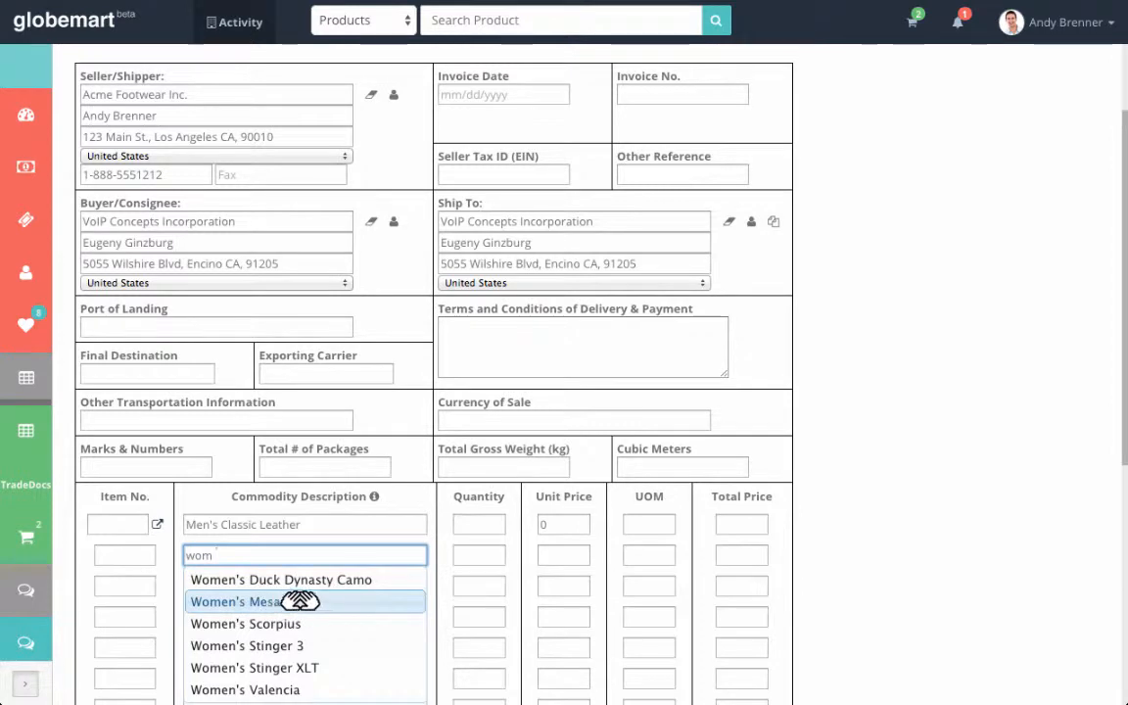
click(274, 602)
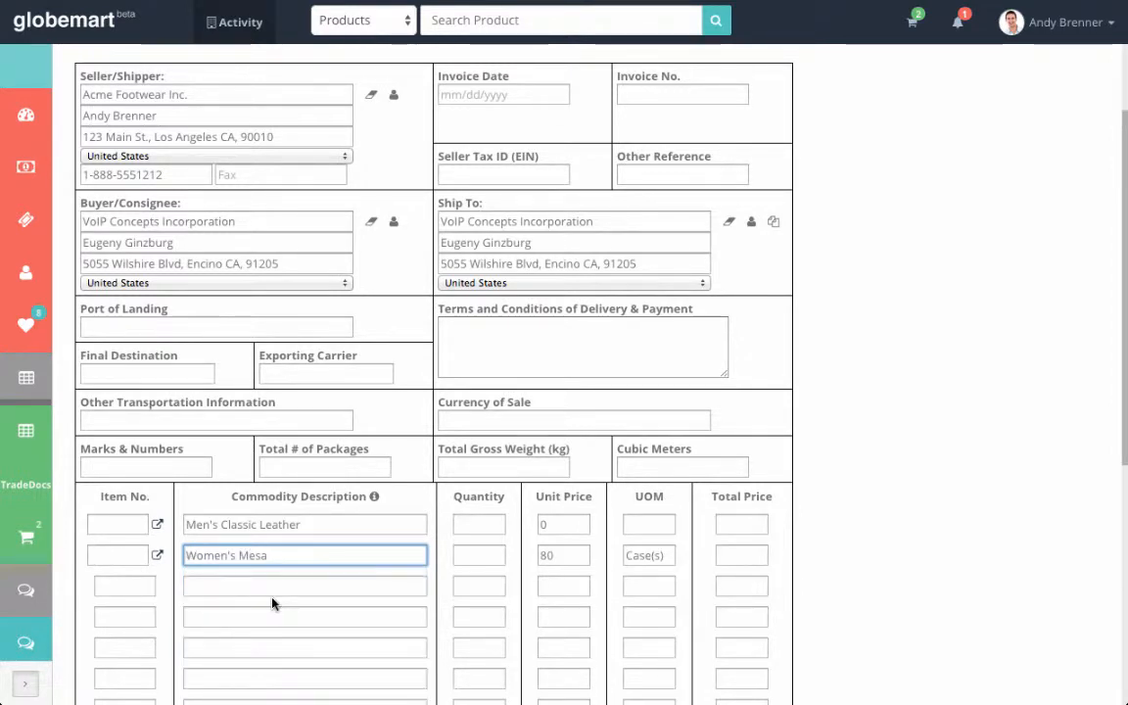
Set the Men's Classic Leather unit price to 75 and enter a quantity of 12 for both commodity lines
click(568, 555)
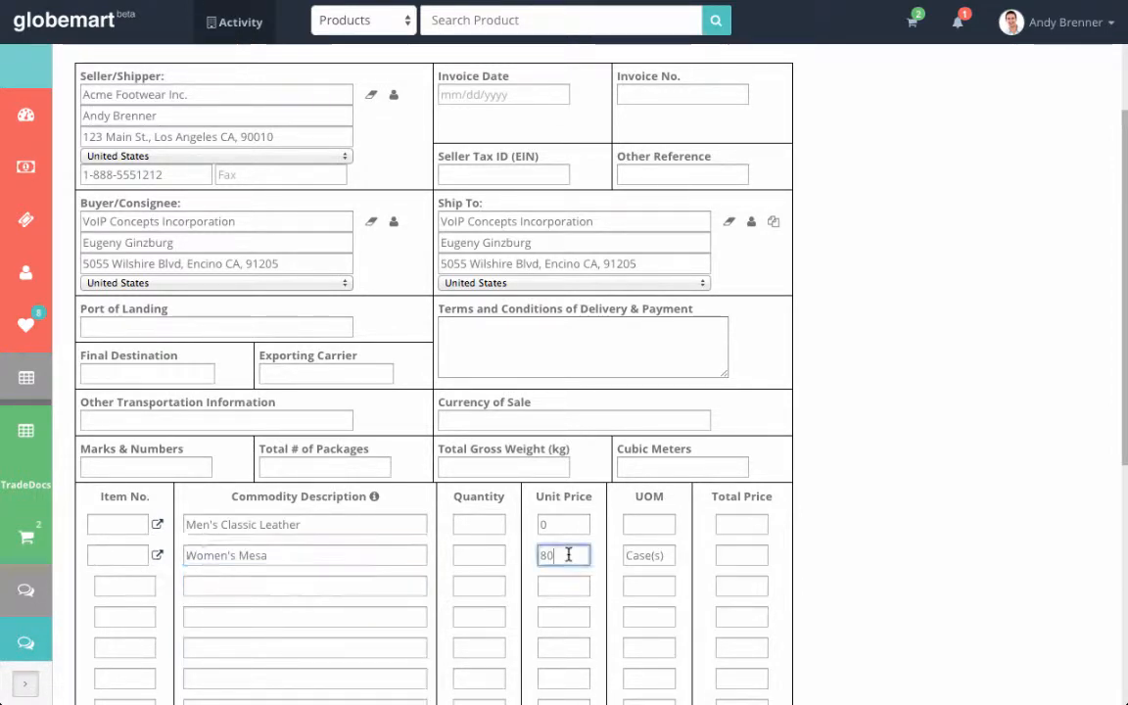
scroll(568, 555, up, 1)
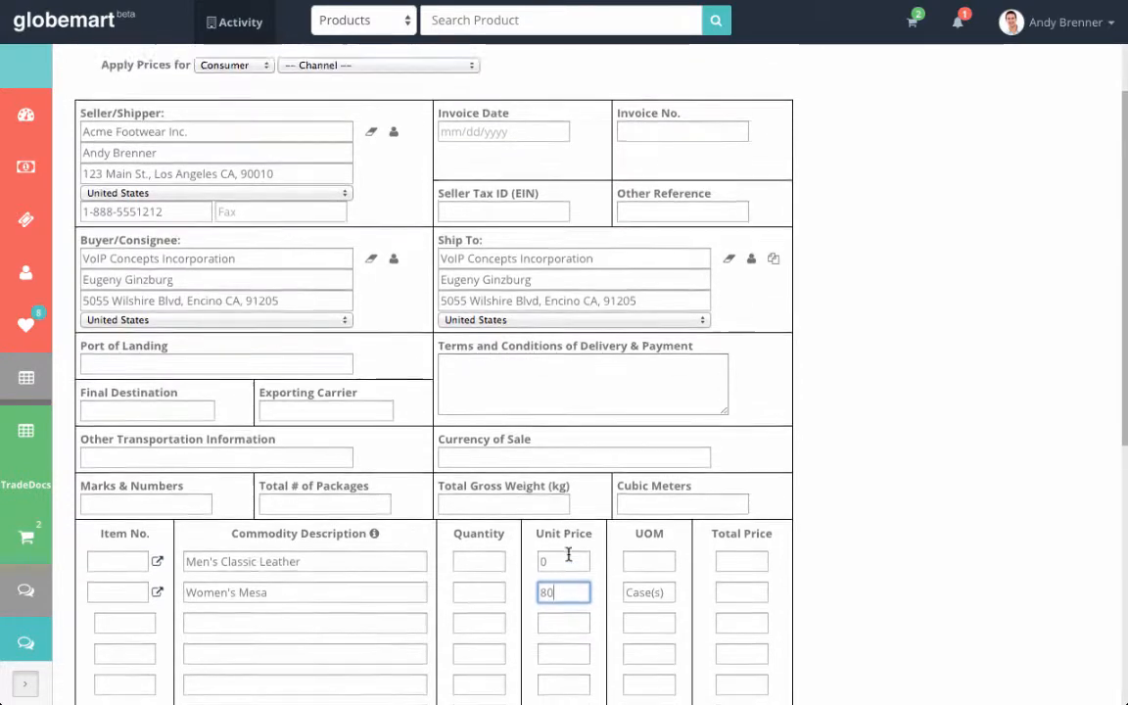
scroll(569, 558, down, 2)
scroll(568, 558, down, 1)
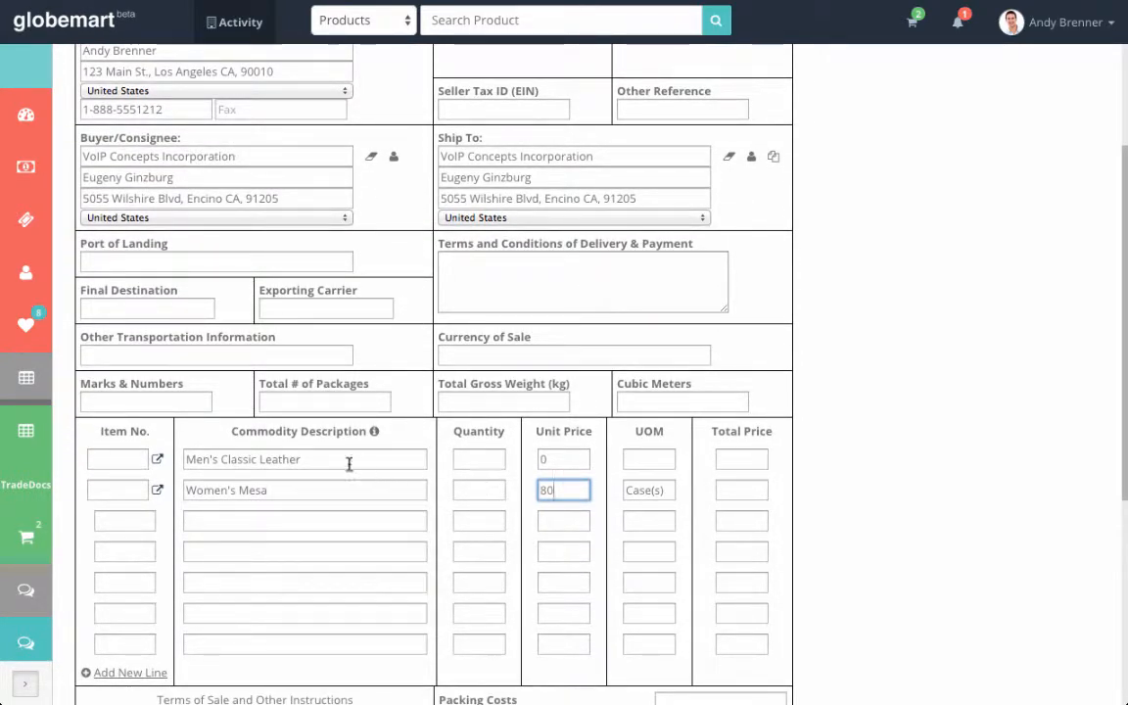
click(564, 457)
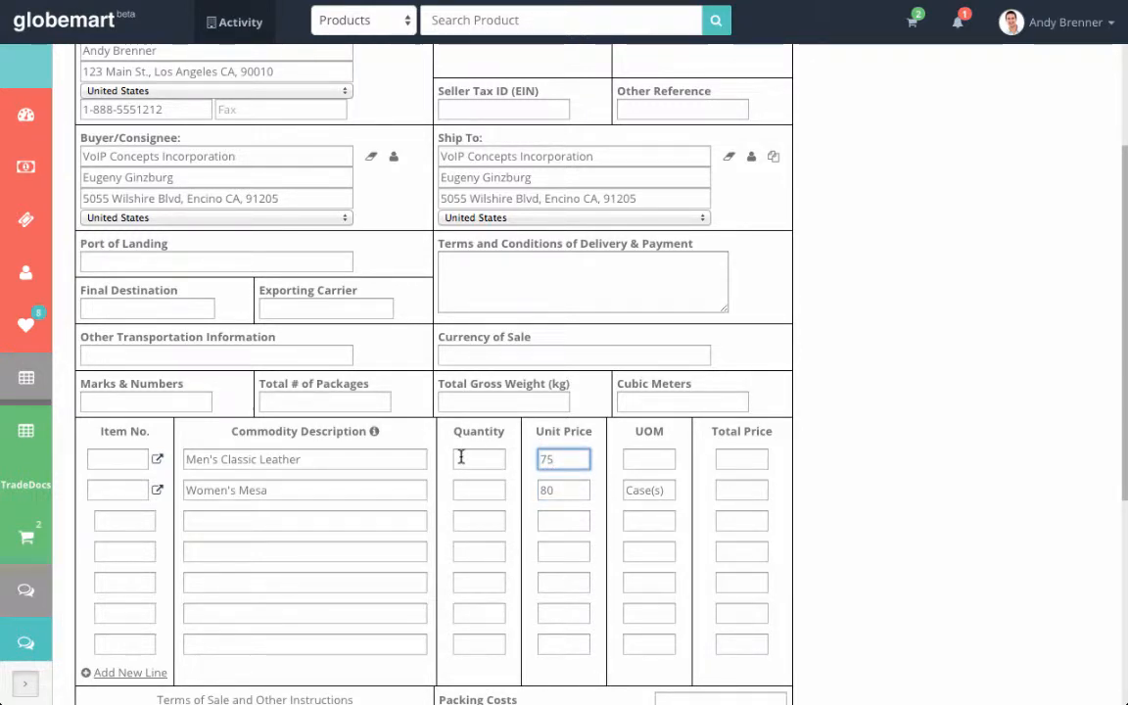
click(460, 456)
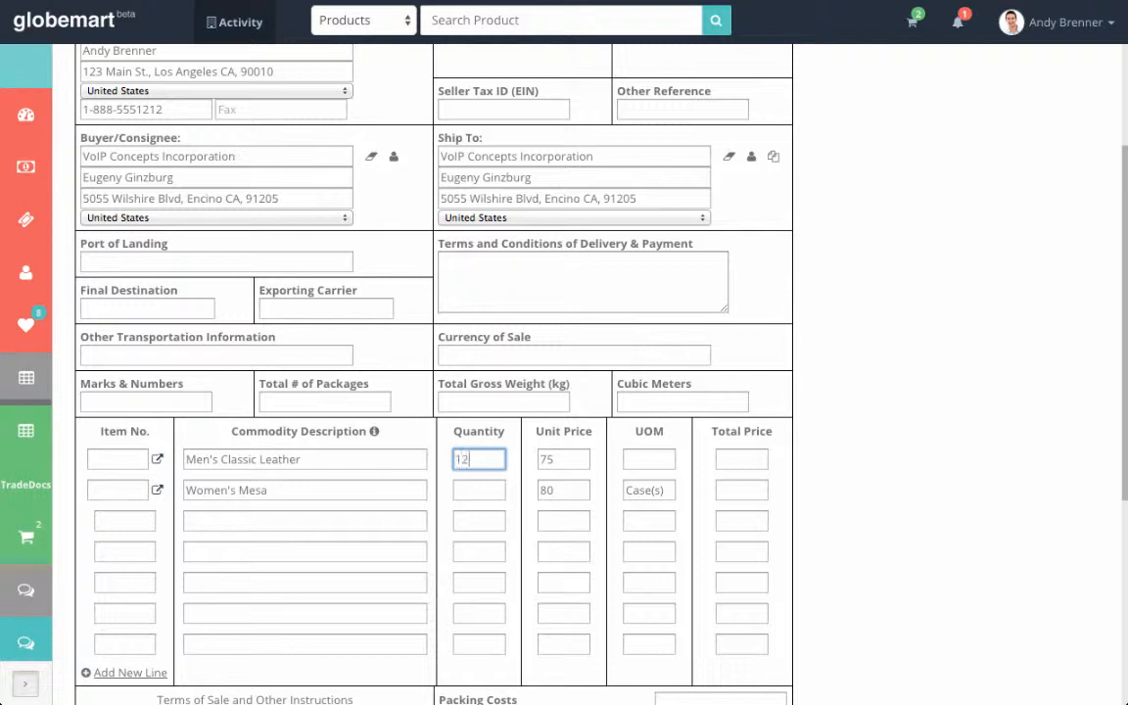
click(465, 481)
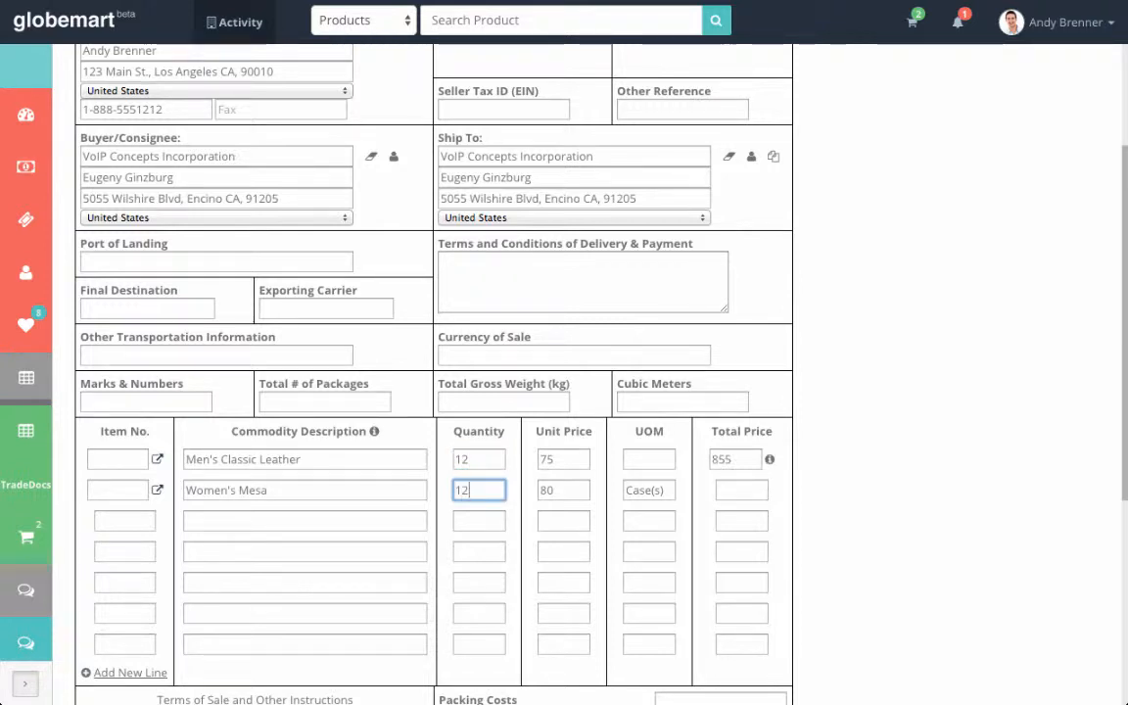
Examine the discount details behind the Total Price of the Men's Classic Leather and Women's Mesa lines, along with the Women's Mesa quantity and description
click(470, 522)
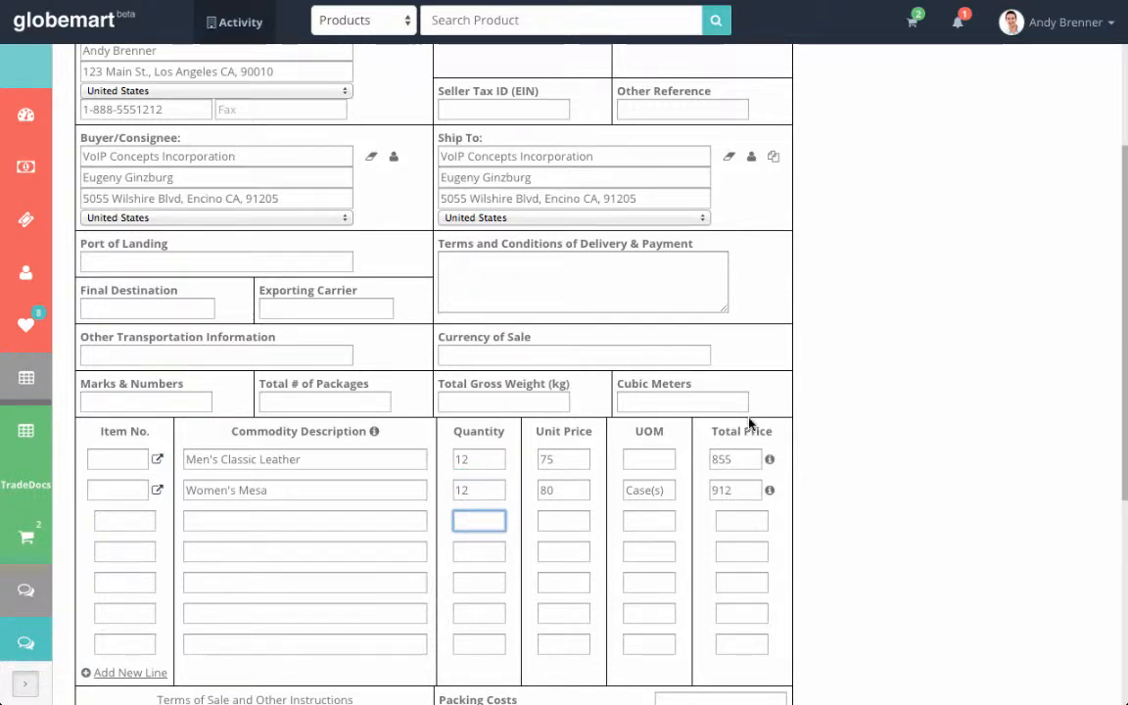
scroll(823, 441, up, 1)
scroll(834, 443, down, 3)
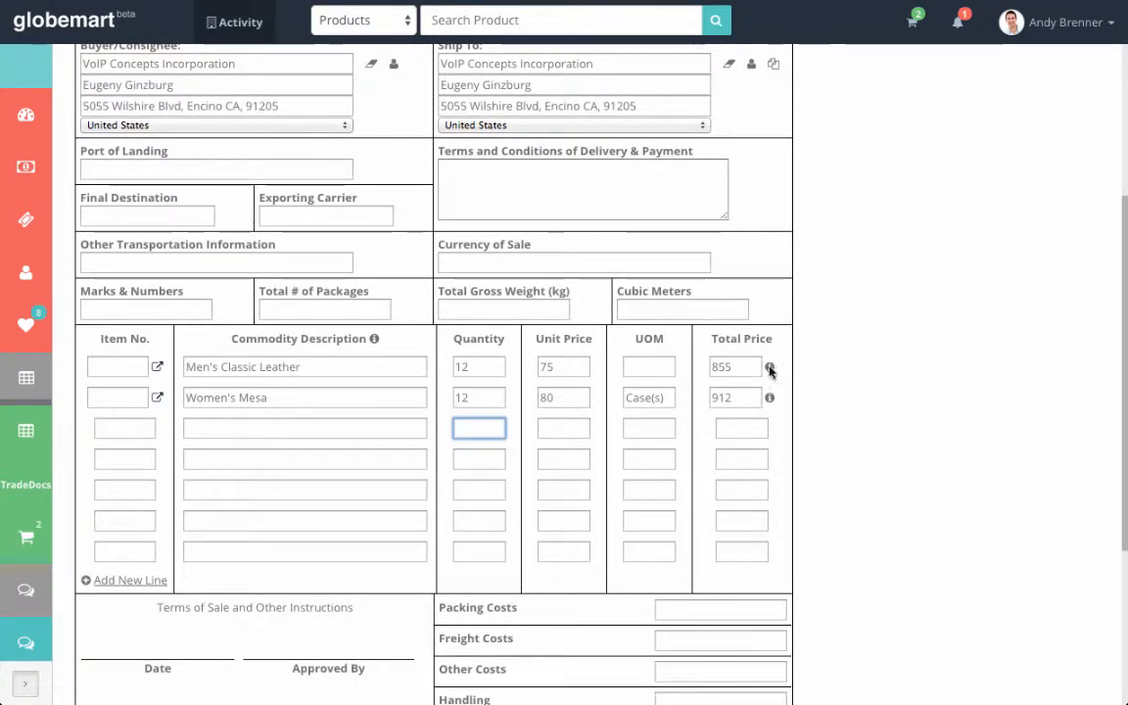
mouse_move(771, 369)
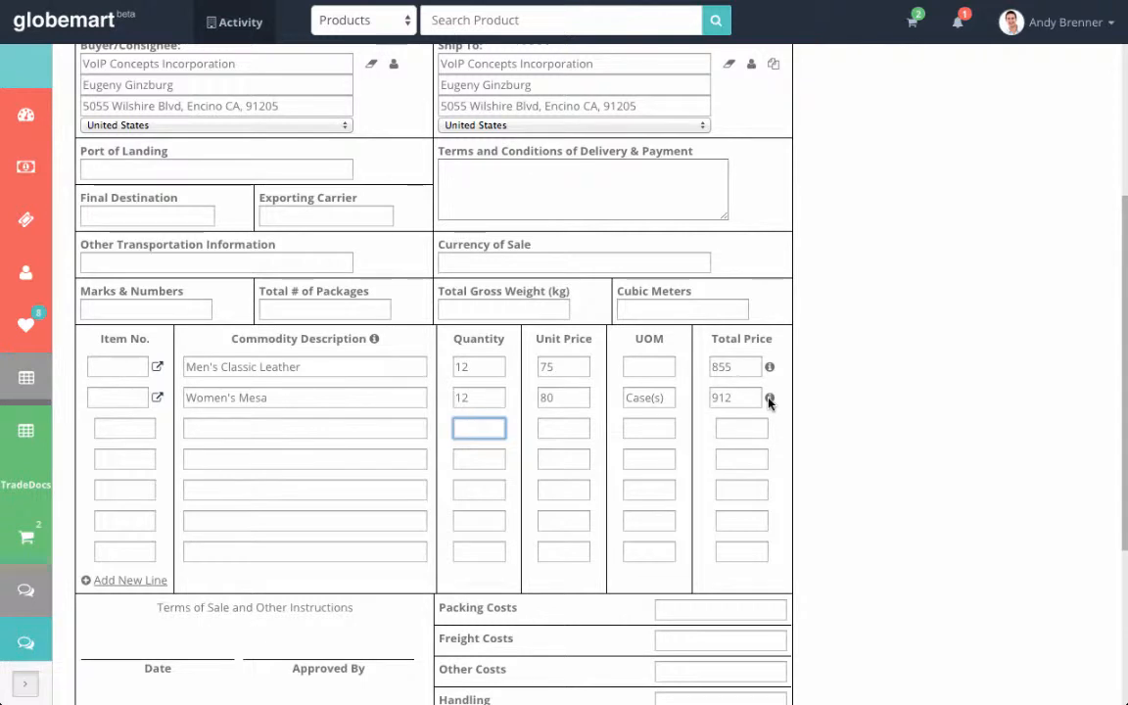
mouse_move(769, 400)
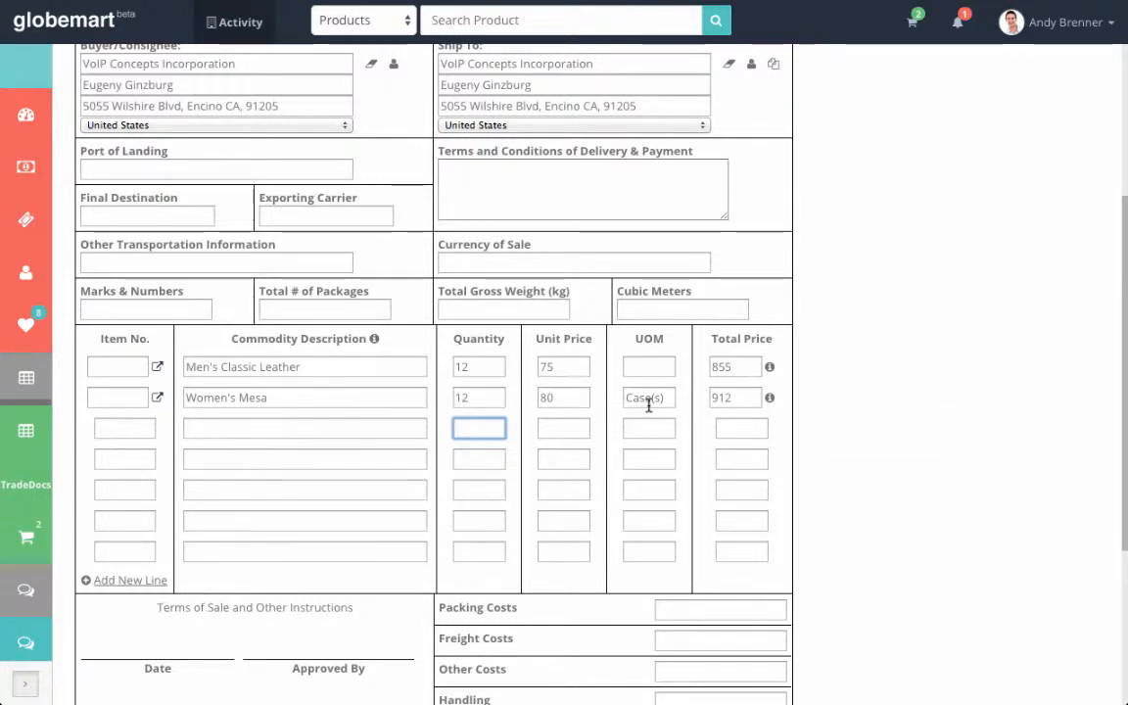
drag(453, 397, 471, 397)
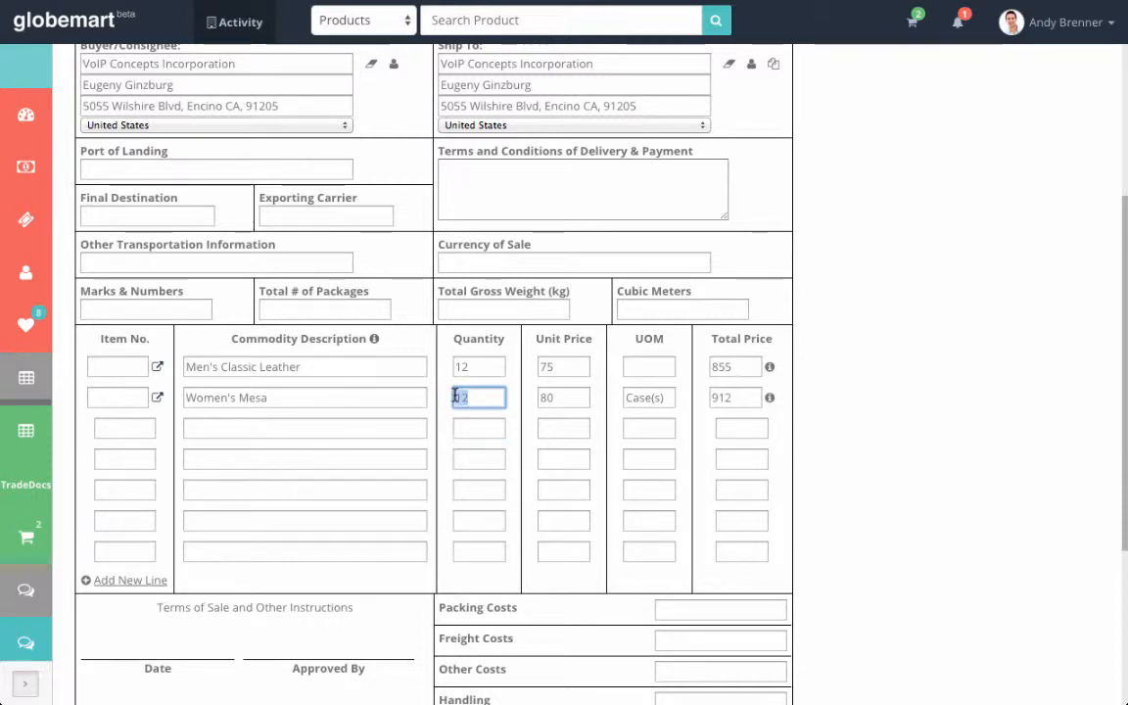
click(476, 422)
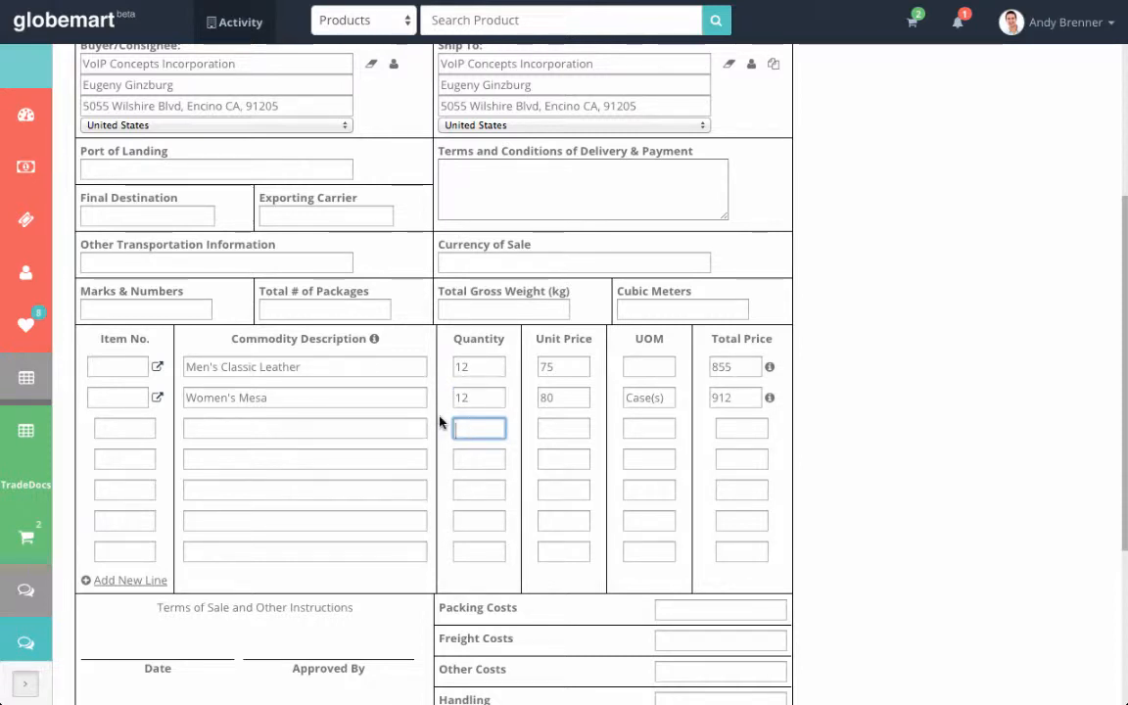
click(271, 398)
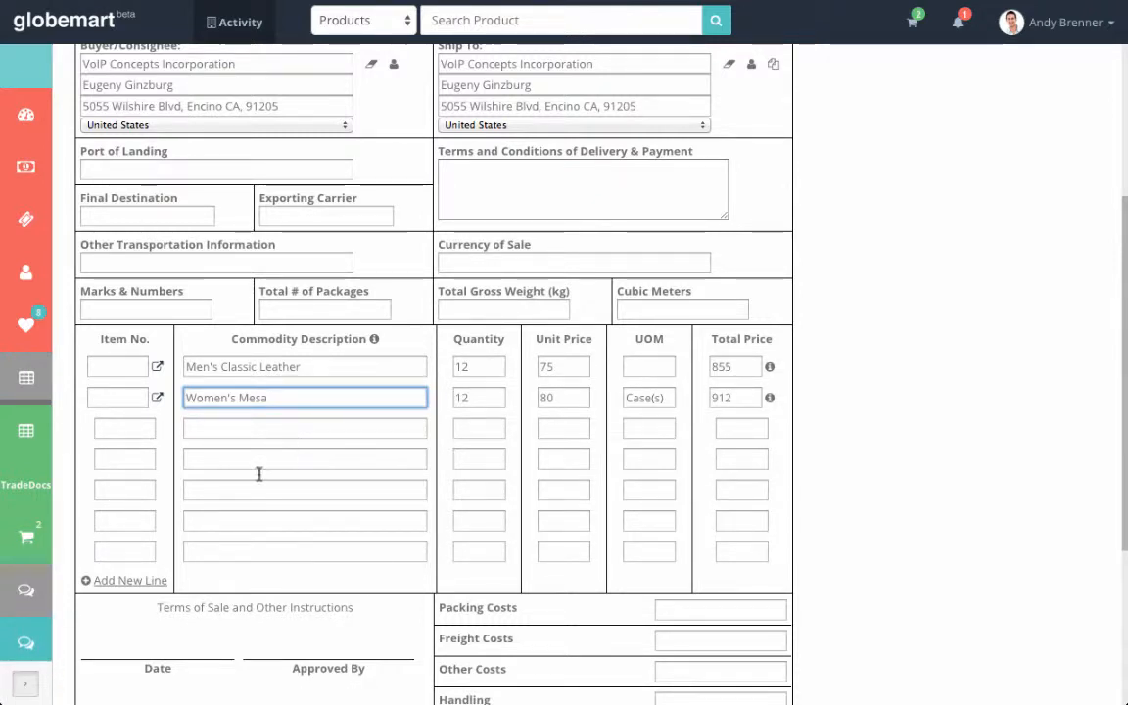
Look through the PriceList options, including Volume Discounts, in the expanded navigation and collapse it again
click(27, 685)
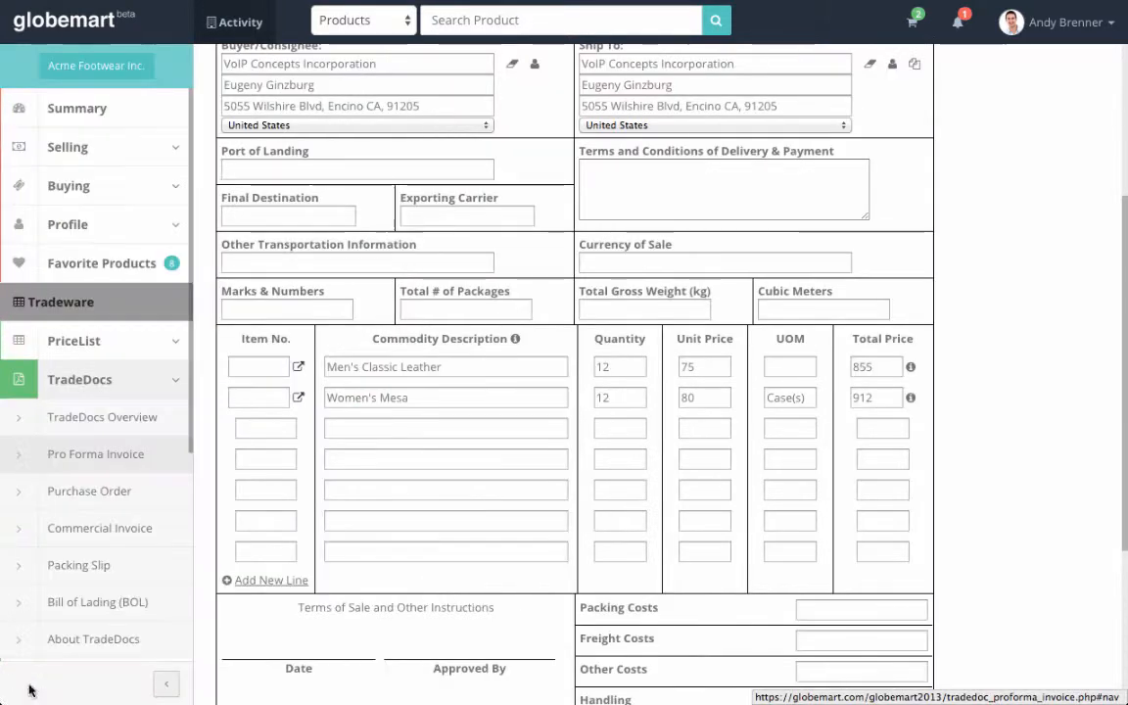
click(167, 343)
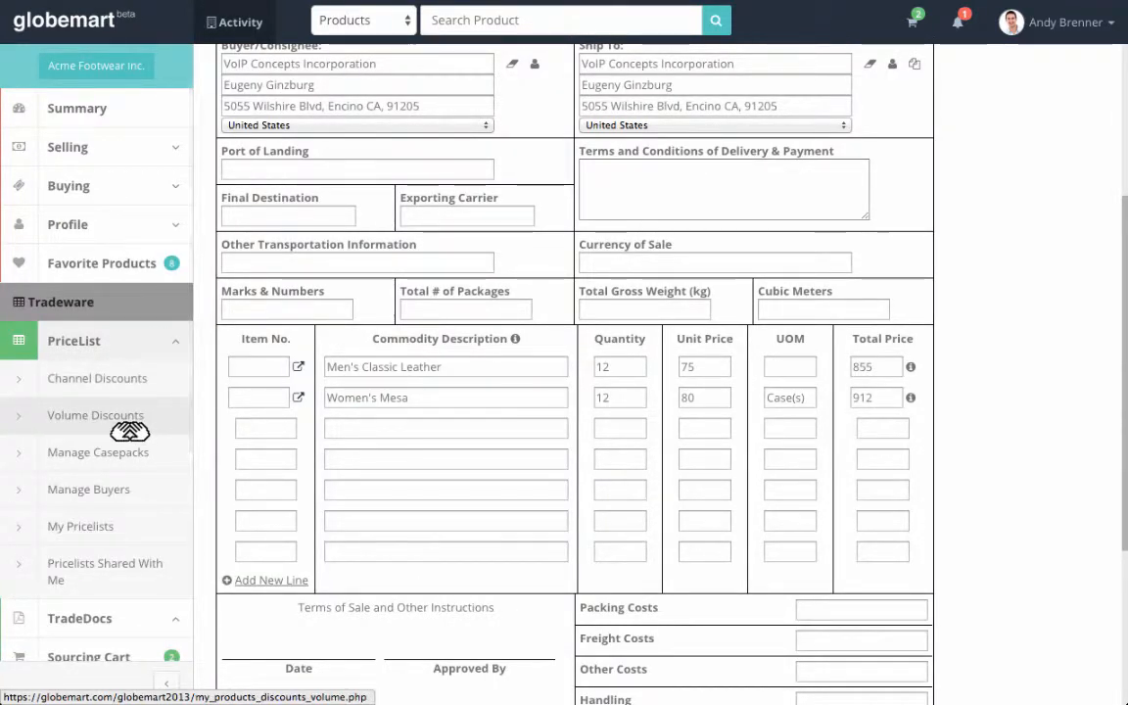
click(173, 348)
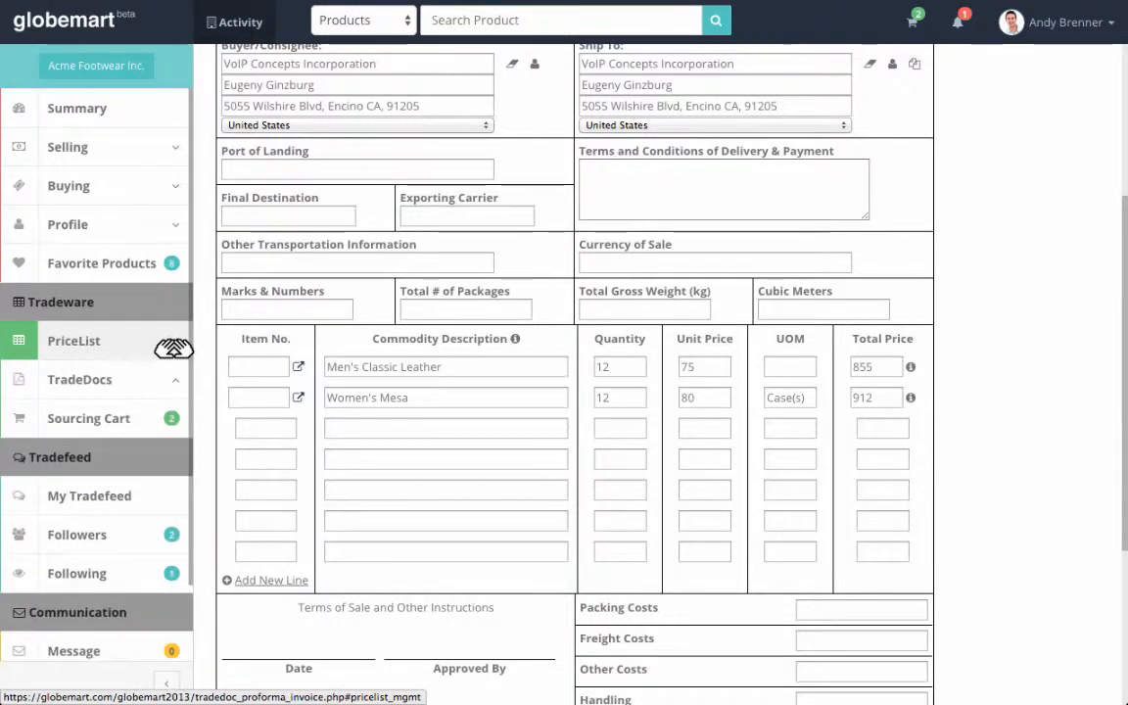
click(167, 684)
Add two blank lines at the end of the invoice's commodity table
scroll(785, 494, down, 1)
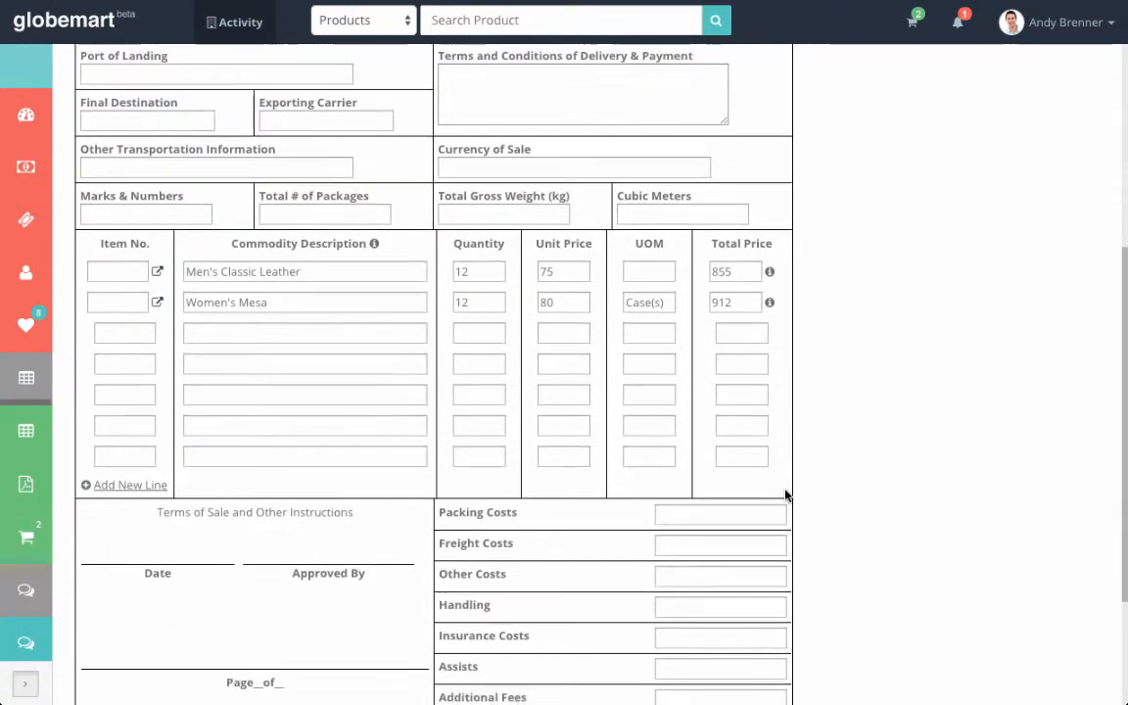
scroll(786, 494, up, 1)
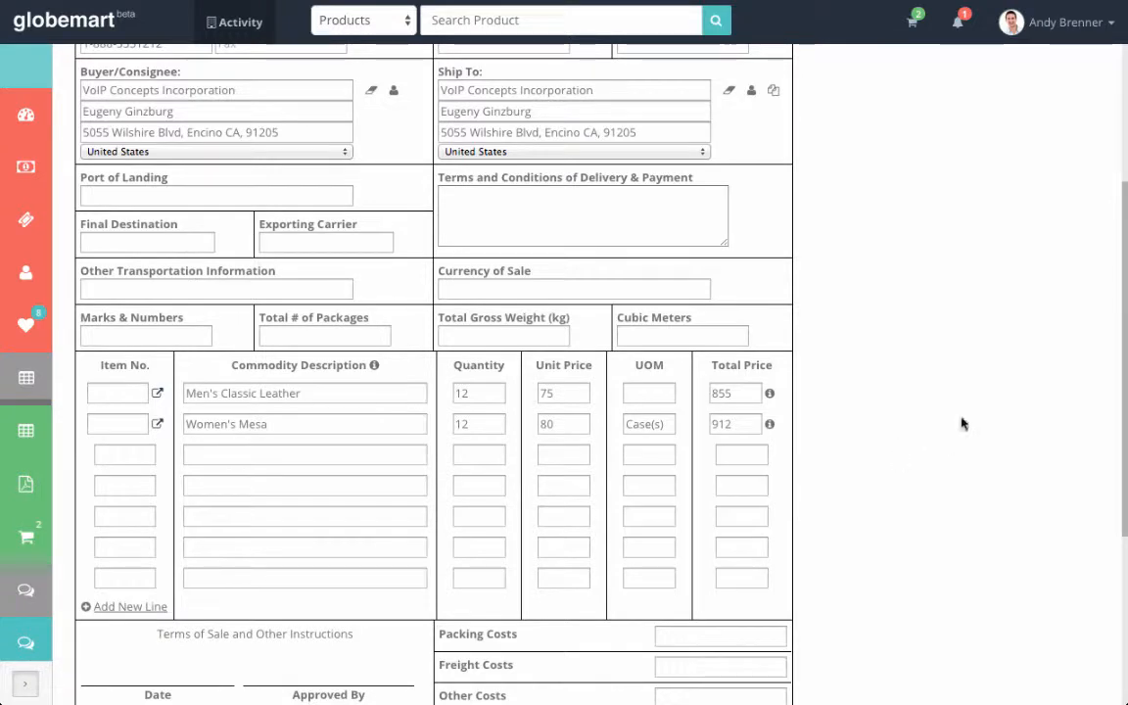
scroll(964, 421, up, 1)
scroll(964, 421, down, 2)
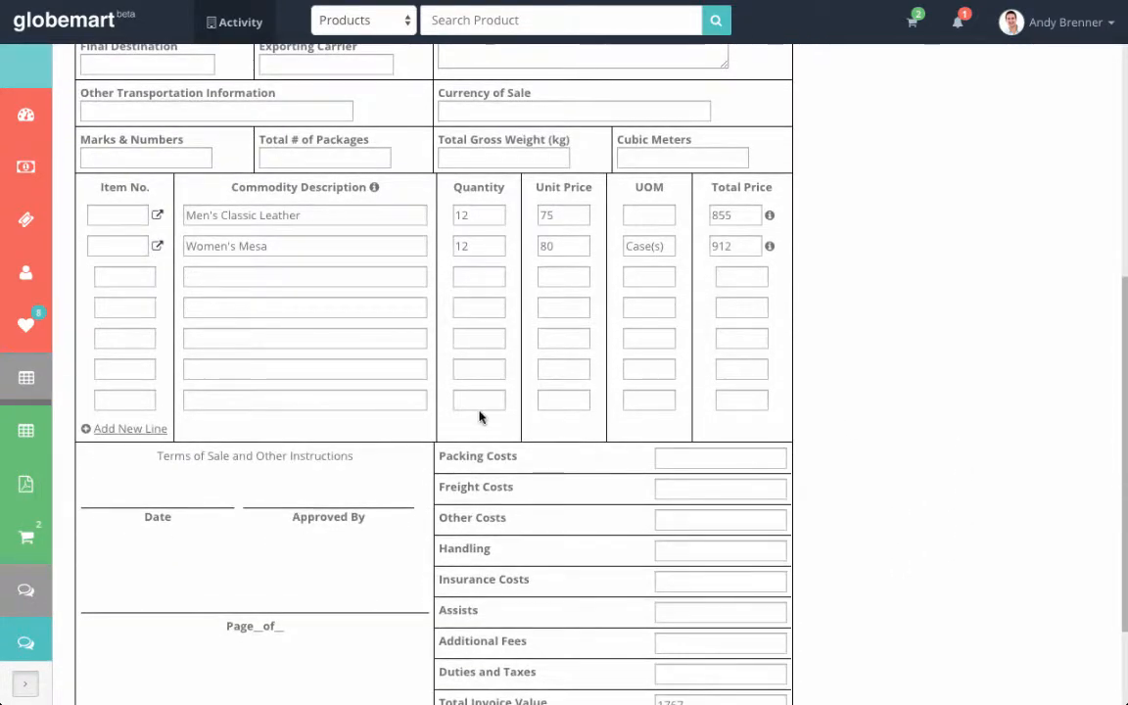
click(130, 428)
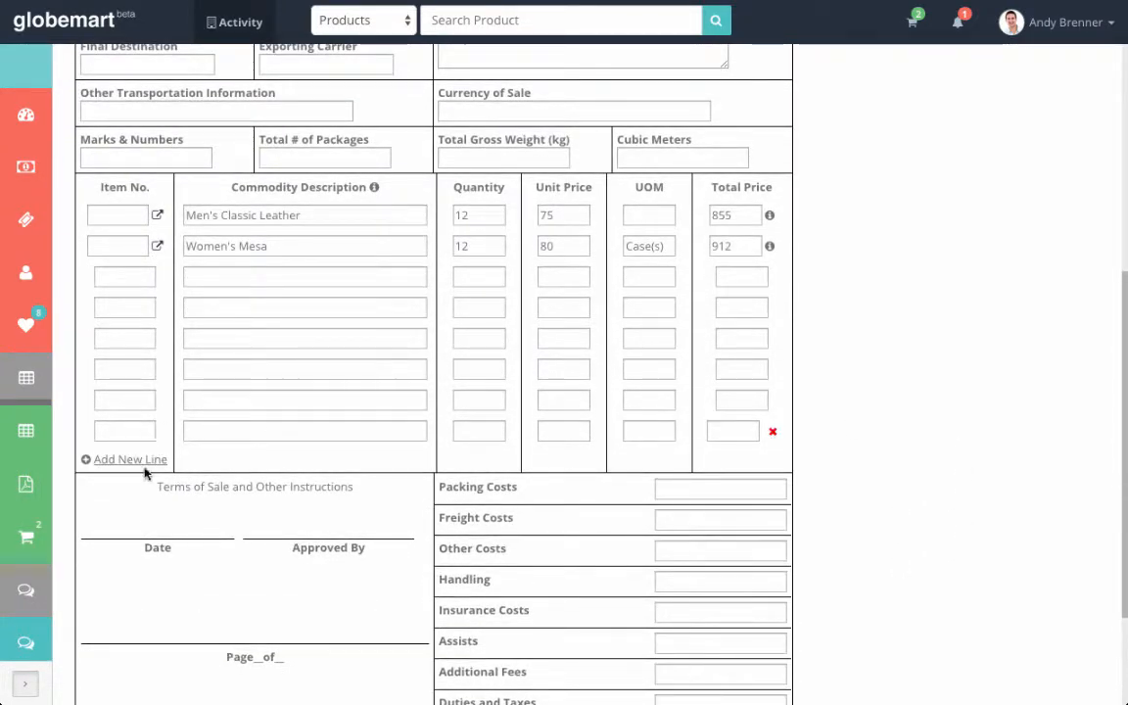
click(135, 459)
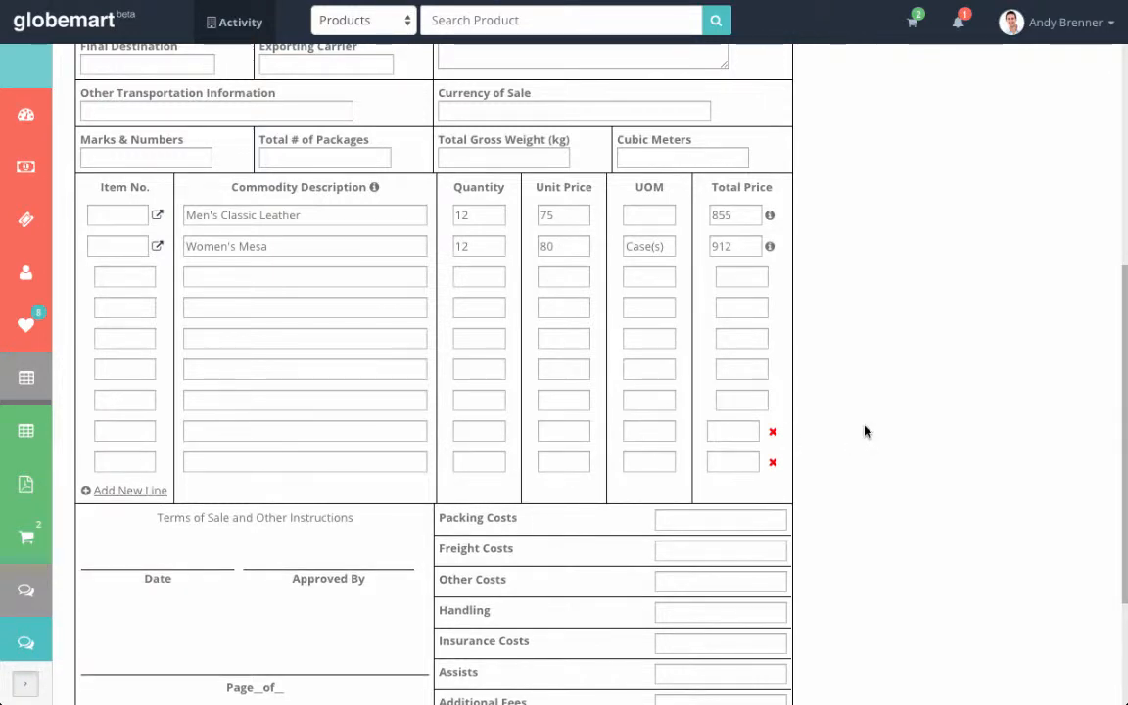
Delete the two extra blank lines from the end of the commodity table
scroll(866, 431, up, 1)
scroll(865, 431, down, 3)
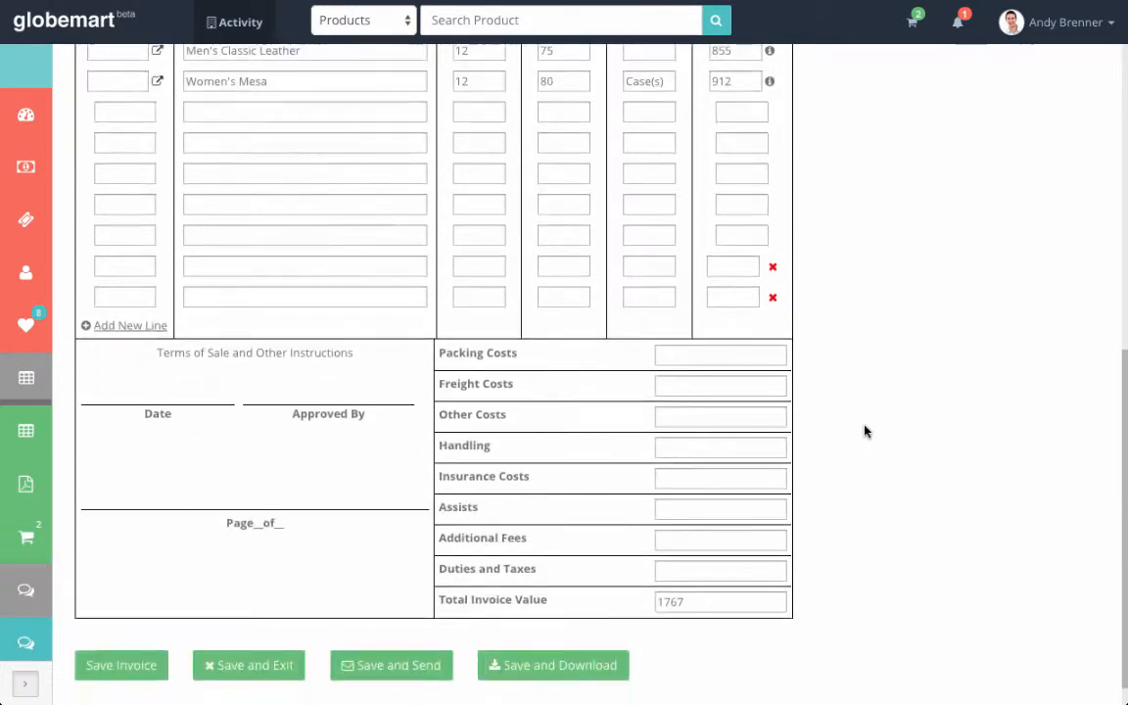
click(774, 268)
click(774, 268)
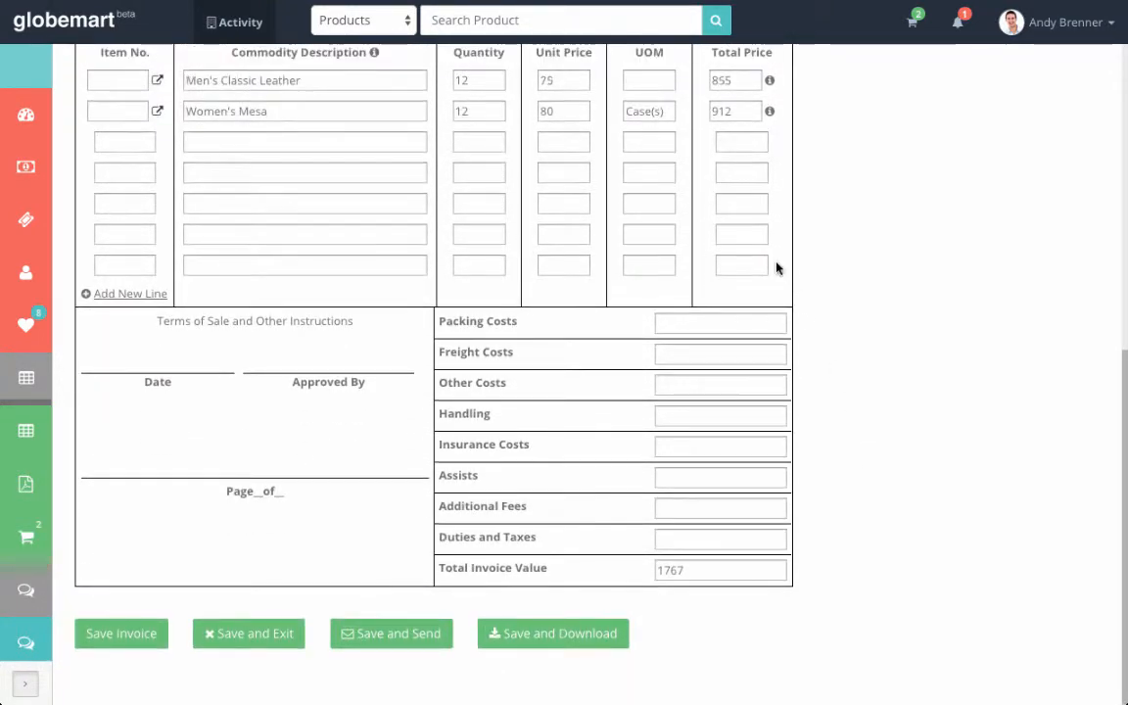
Examine the Packing Costs, Freight Costs, Handling, Assists, Additional Fees and Total Invoice Value fields against the commodity totals without entering anything
click(712, 324)
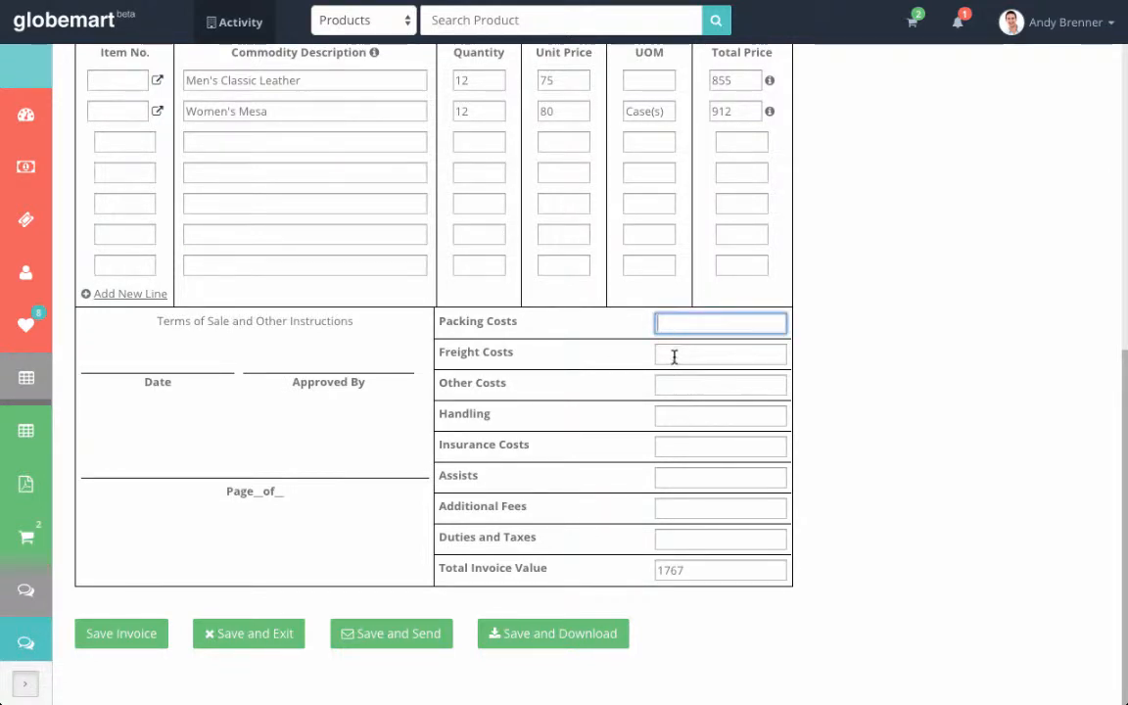
click(673, 356)
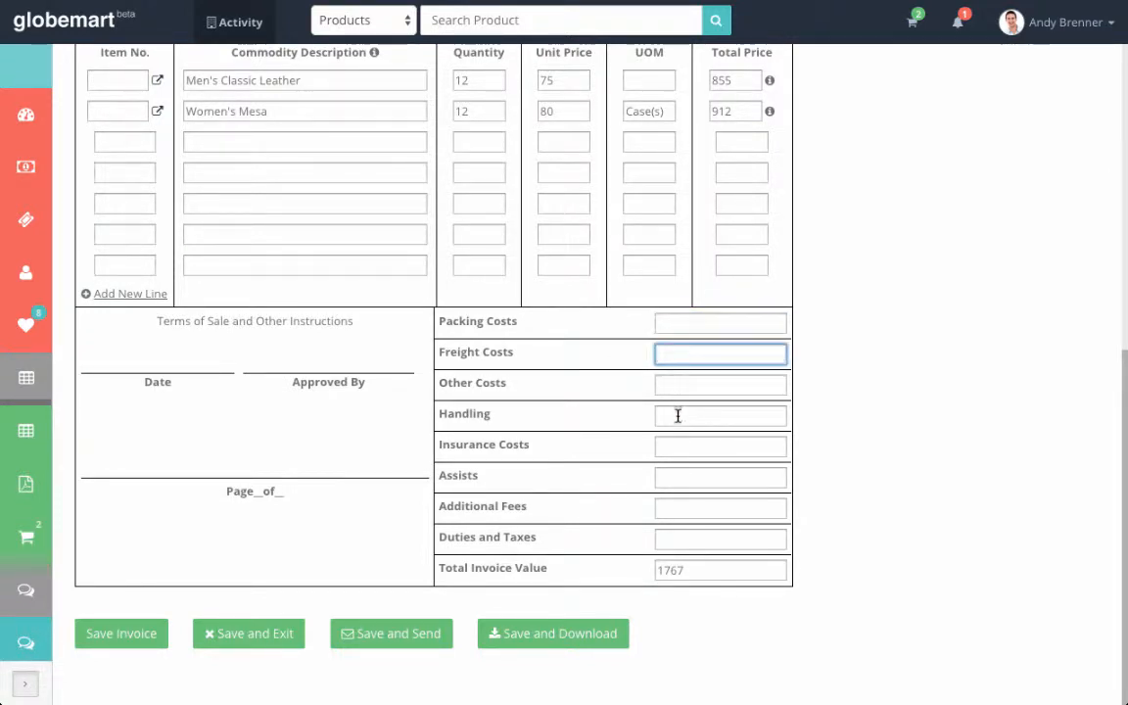
click(678, 416)
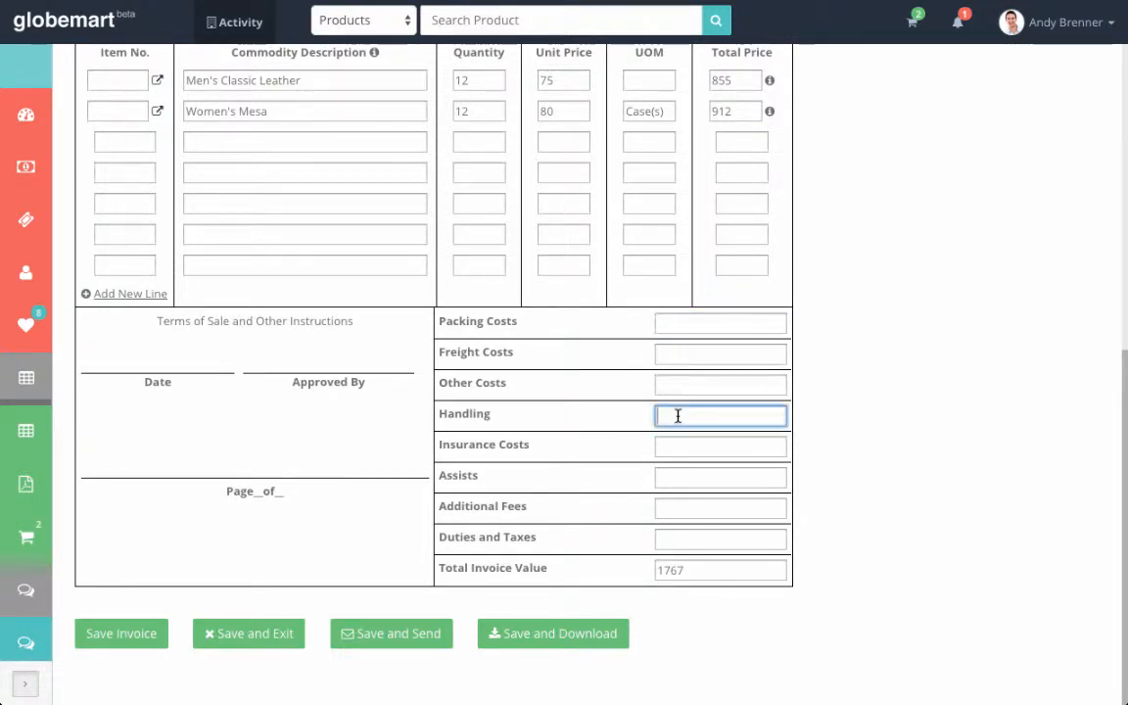
click(670, 476)
click(678, 511)
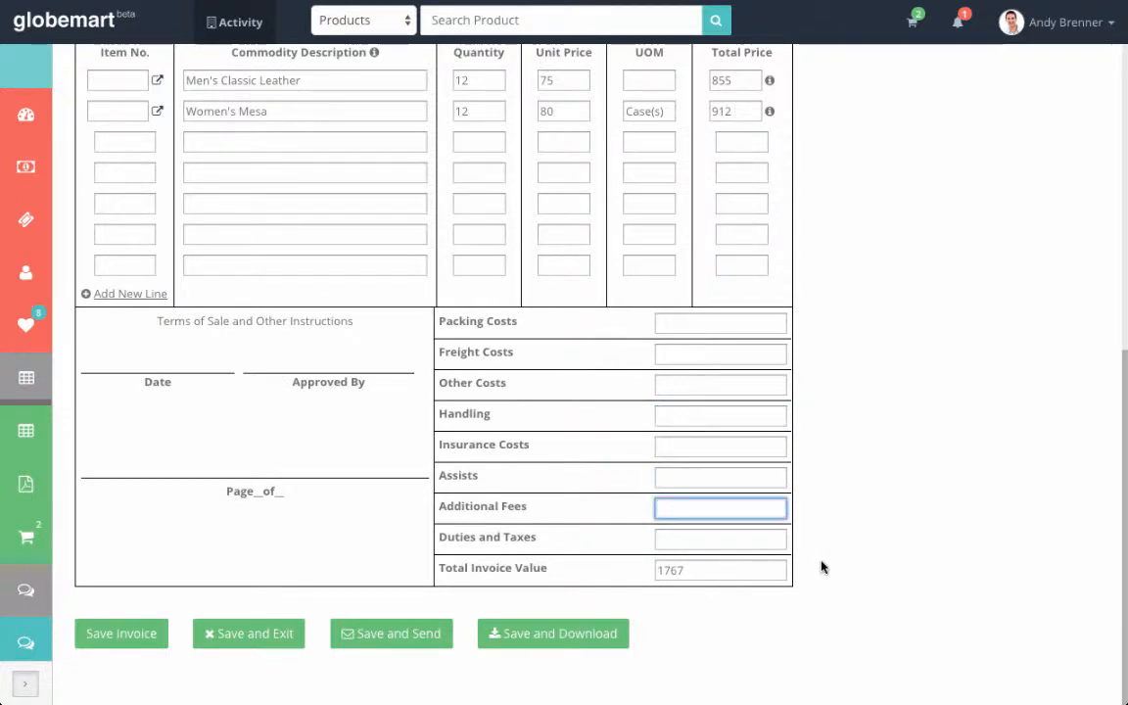
scroll(822, 567, up, 1)
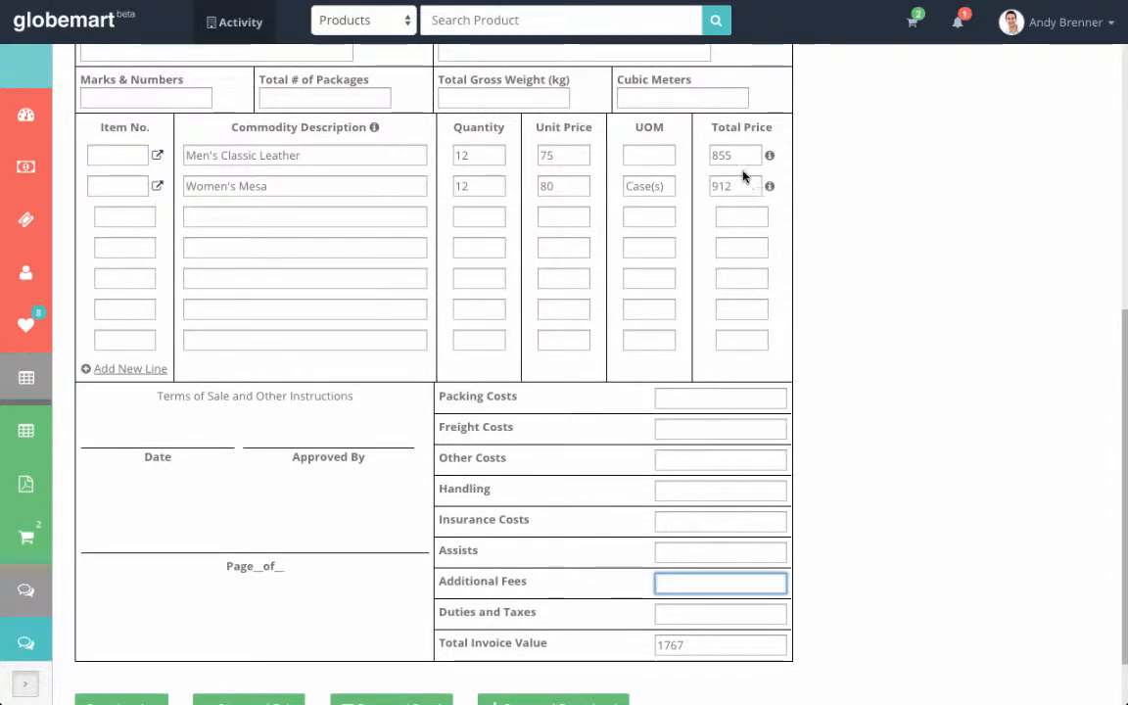
scroll(828, 321, down, 1)
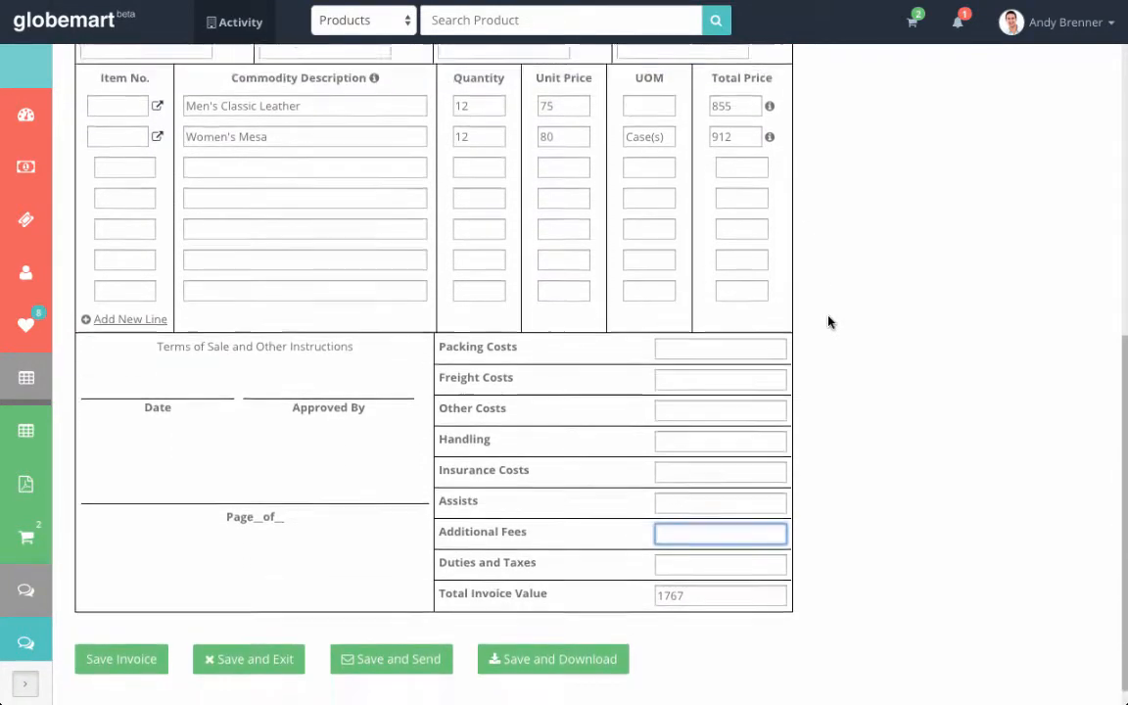
scroll(828, 322, up, 2)
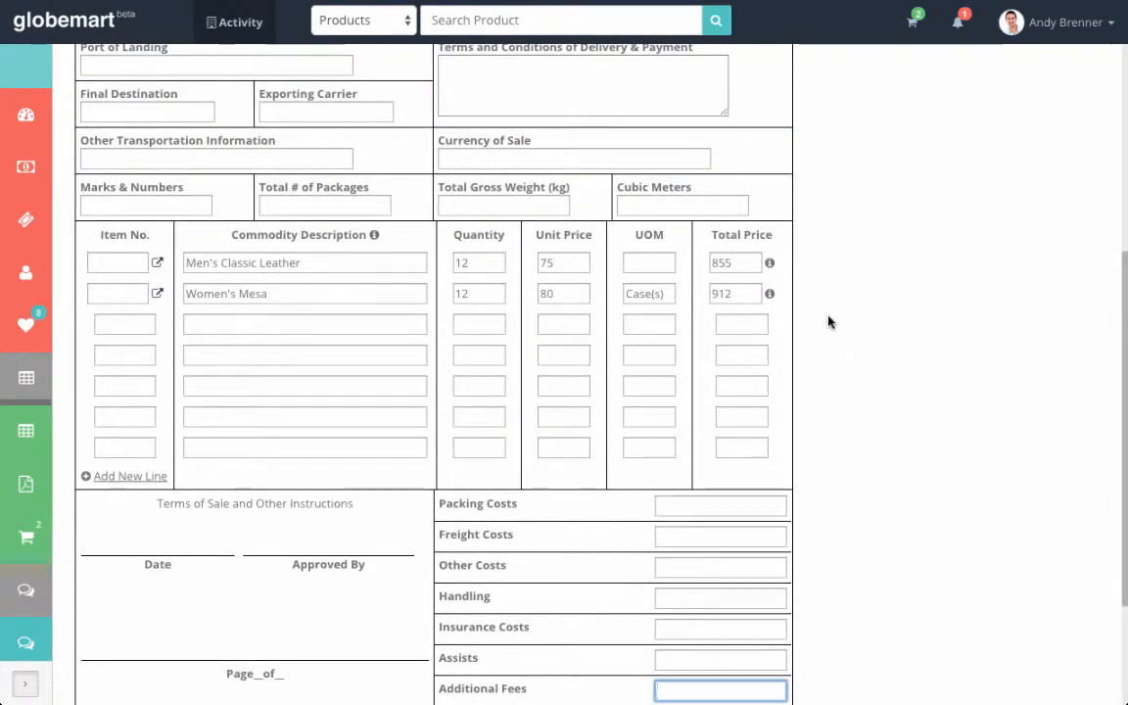
scroll(828, 322, up, 2)
scroll(828, 322, down, 4)
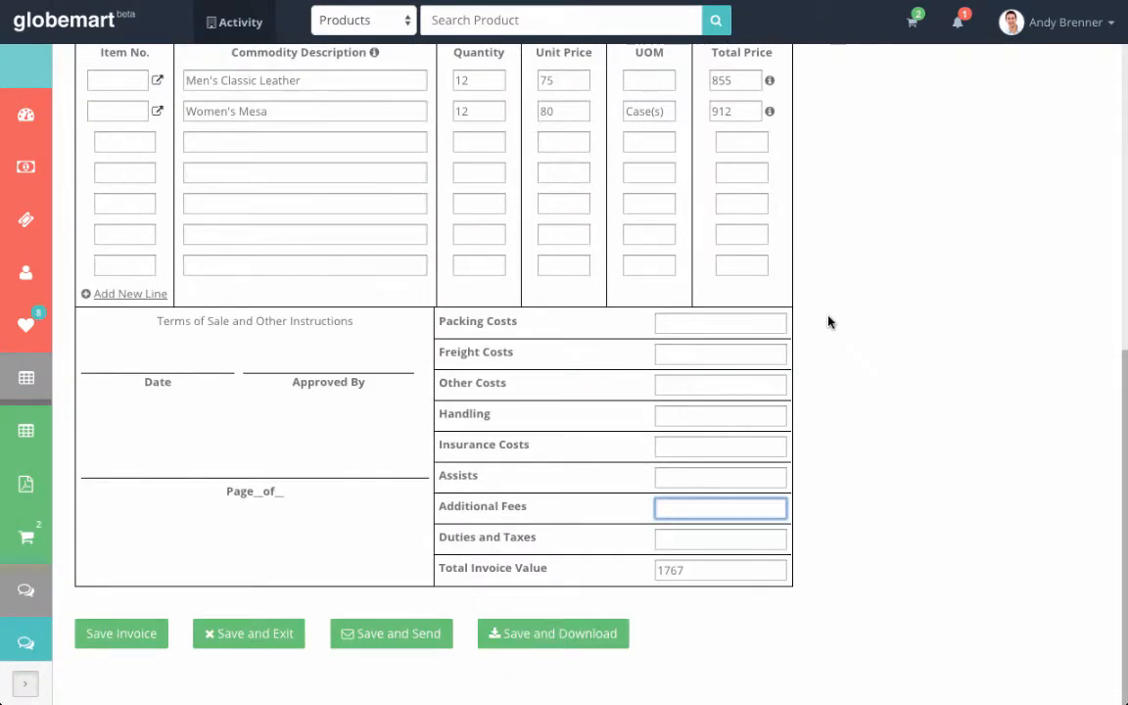
Set the Invoice No. to 111 and the Invoice Date to 03/06/2015
scroll(829, 322, up, 7)
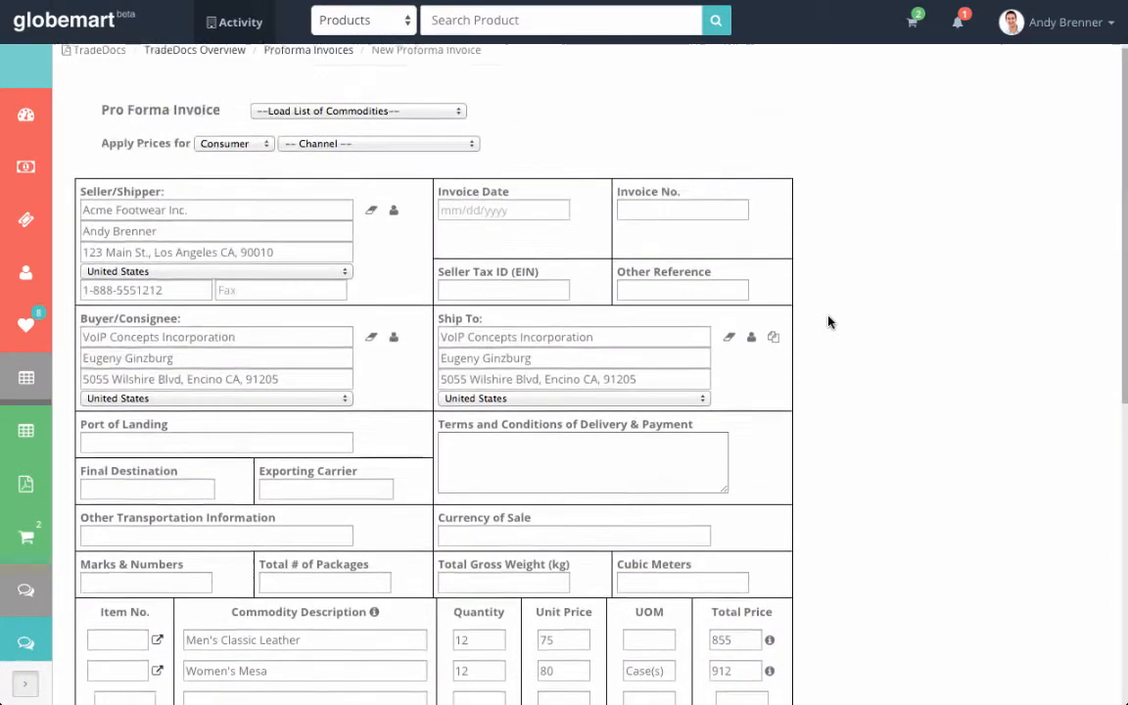
click(689, 218)
text(12)
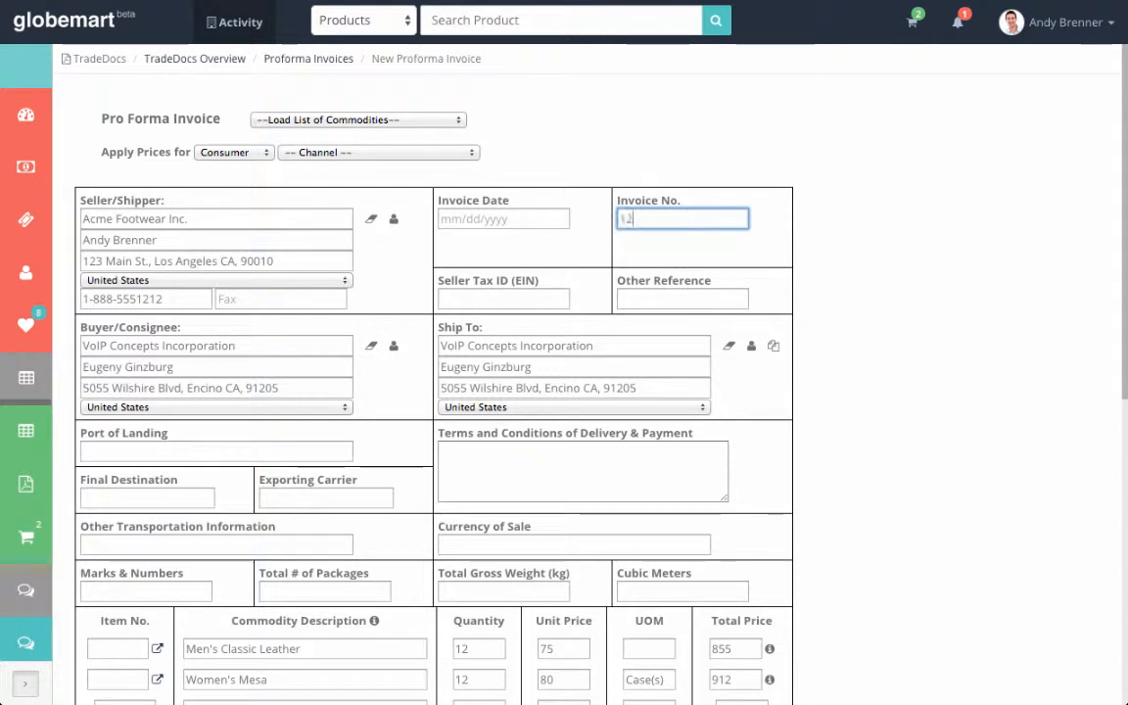
key(BackSpace)
key(BackSpace)
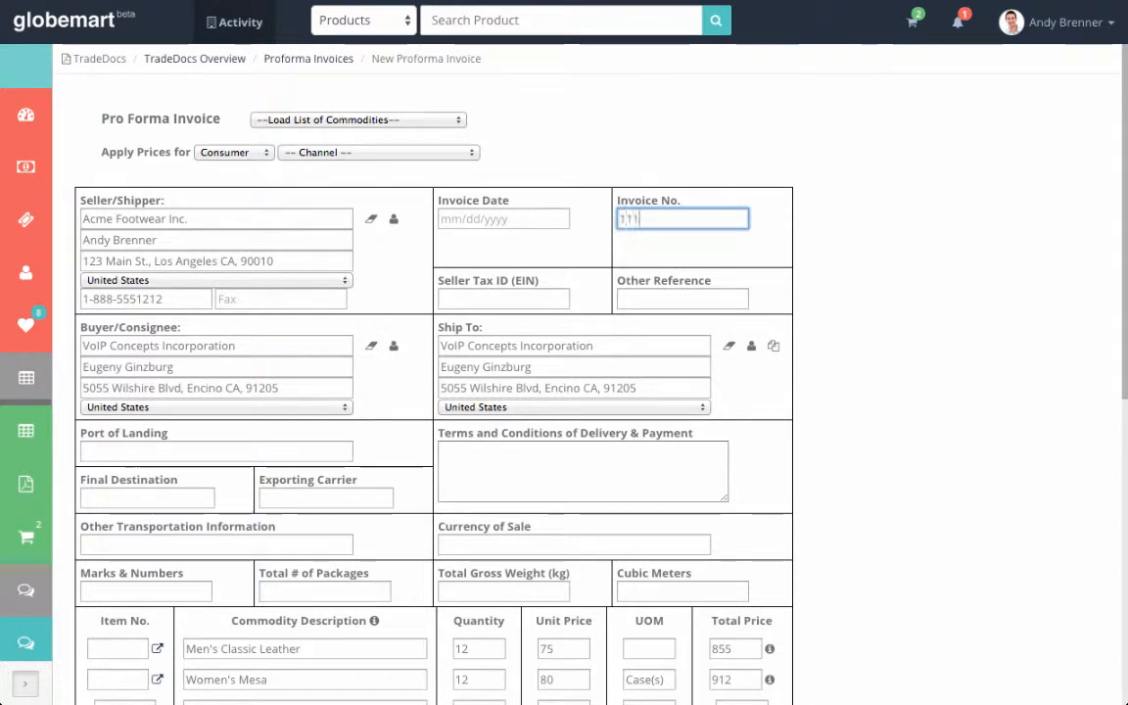
text(11)
click(548, 217)
click(608, 311)
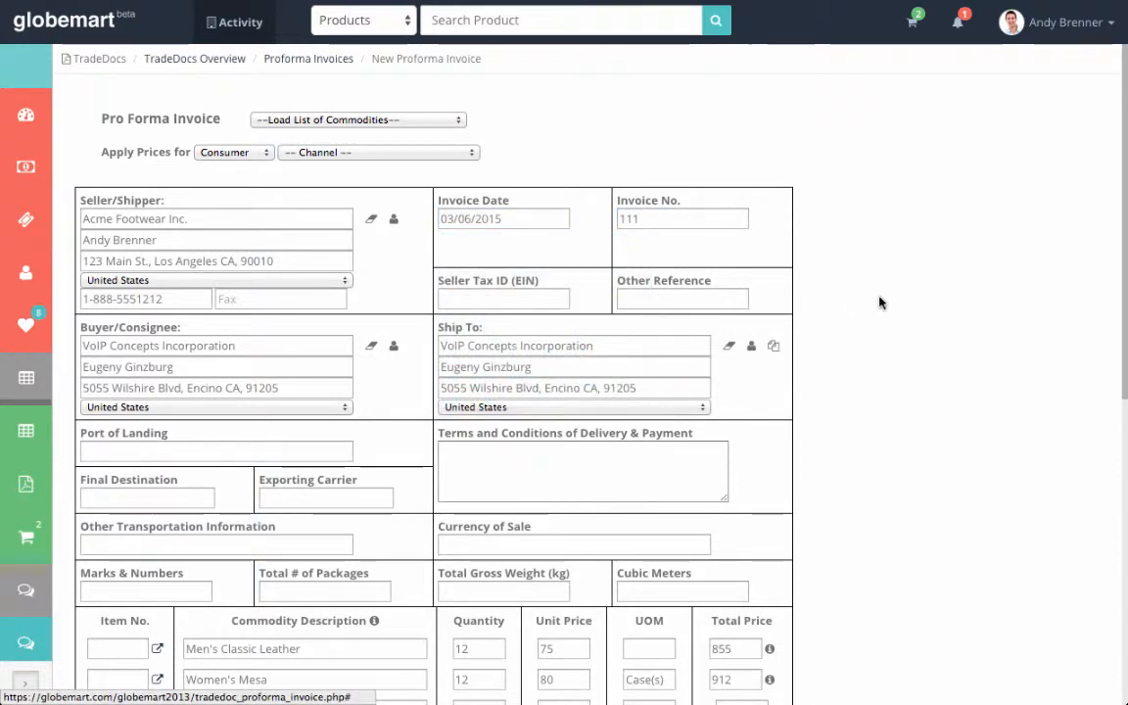
Save the pro forma invoice while staying in its form, and review the saved entries
scroll(879, 302, down, 5)
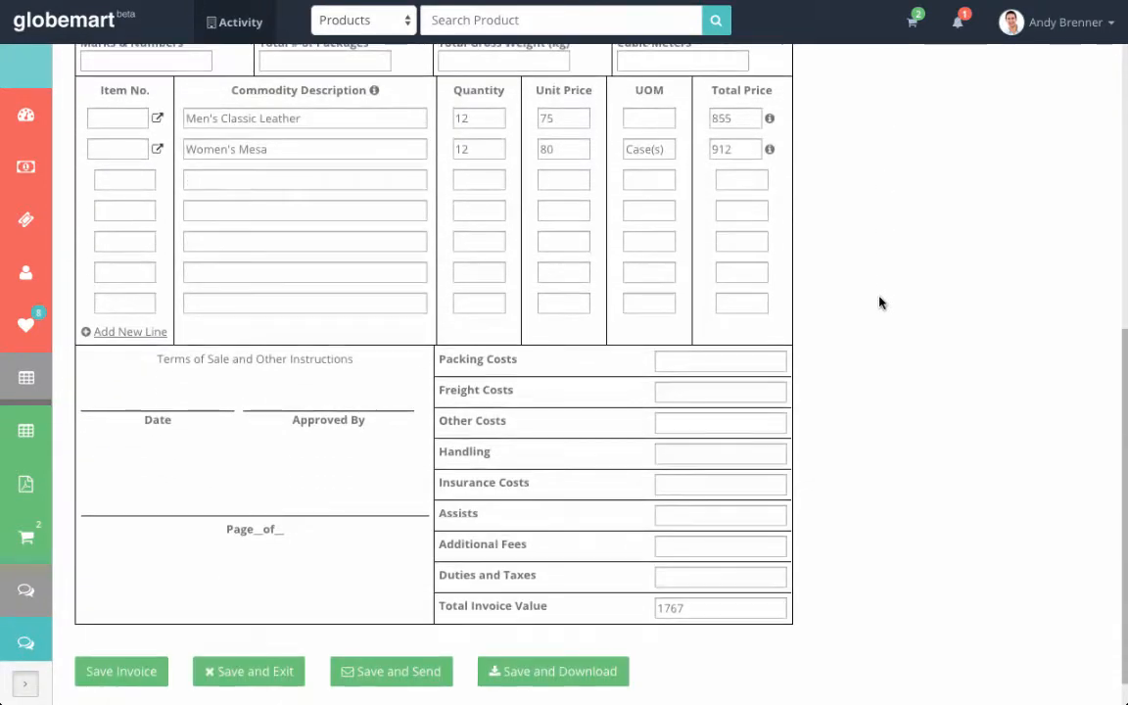
scroll(879, 303, down, 1)
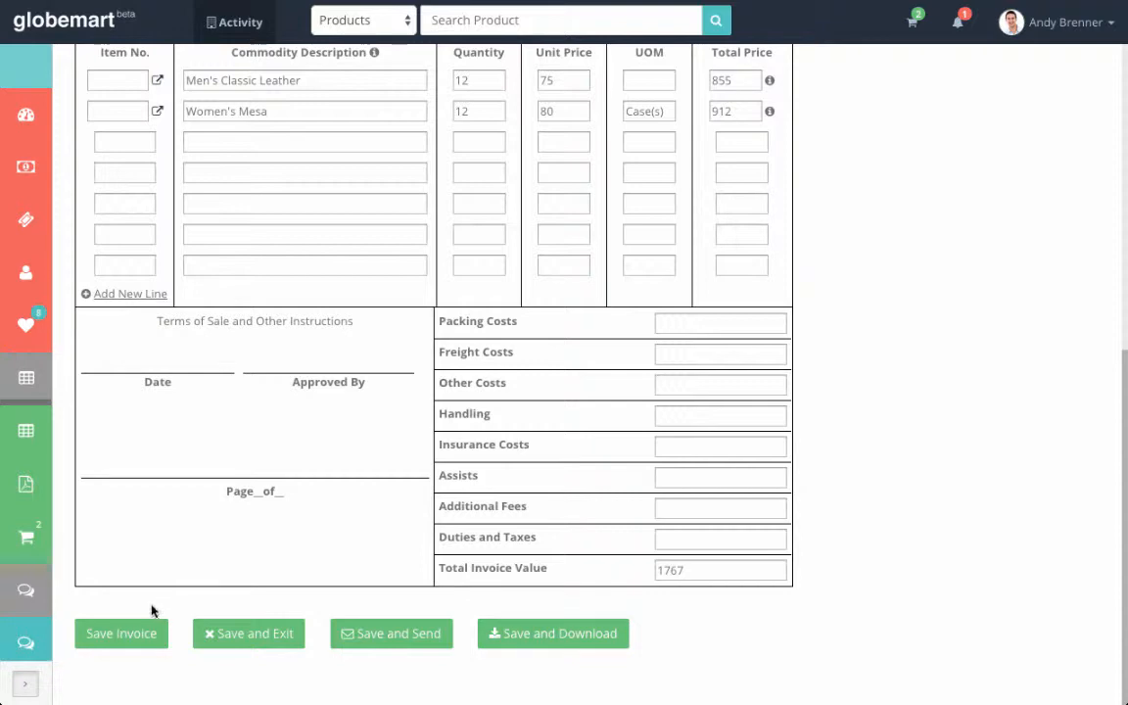
click(134, 633)
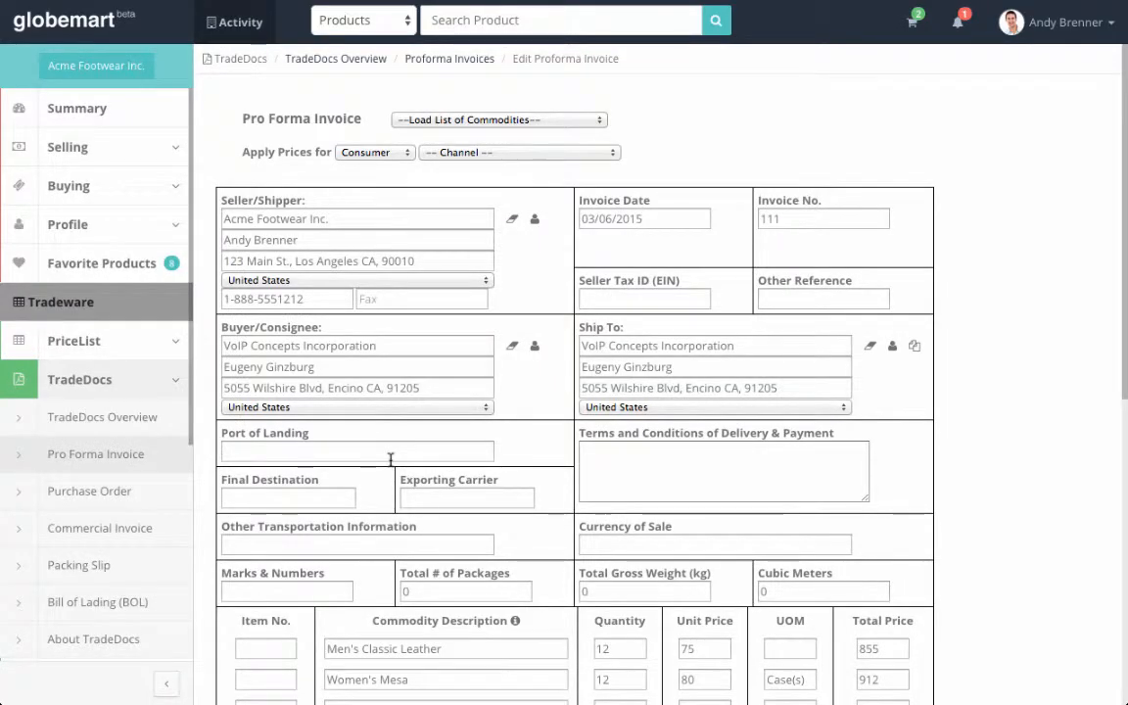
scroll(389, 461, down, 1)
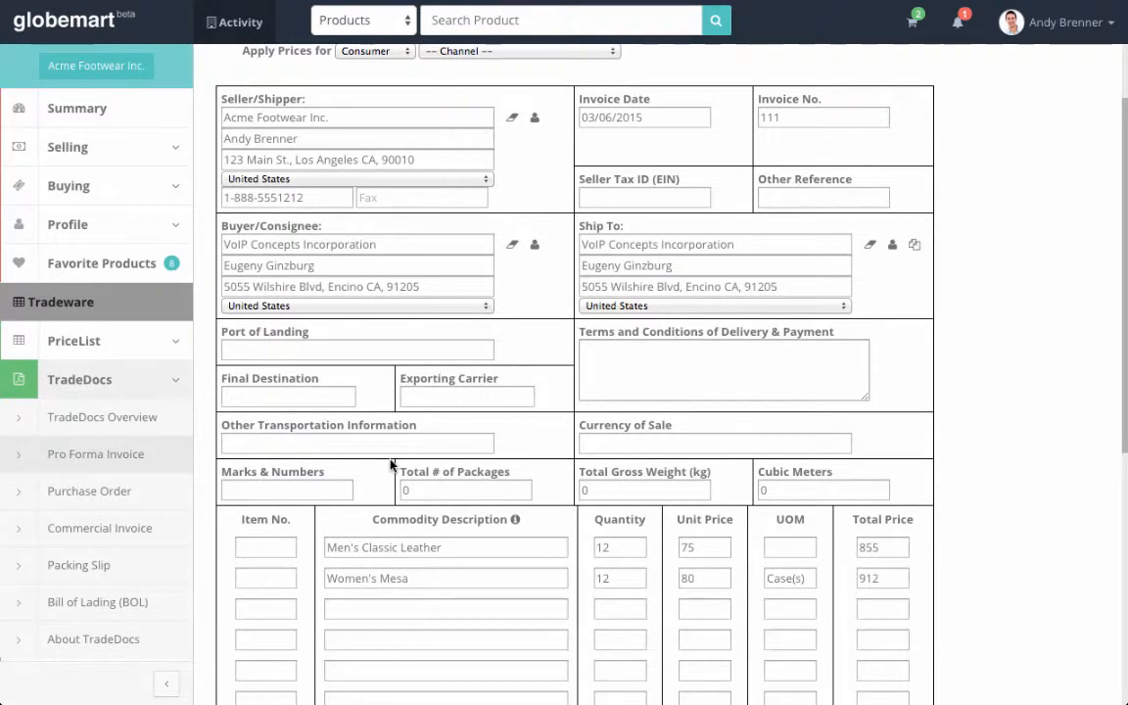
View the recent pro forma invoices and open the Purchase Order page of TradeDocs
click(125, 454)
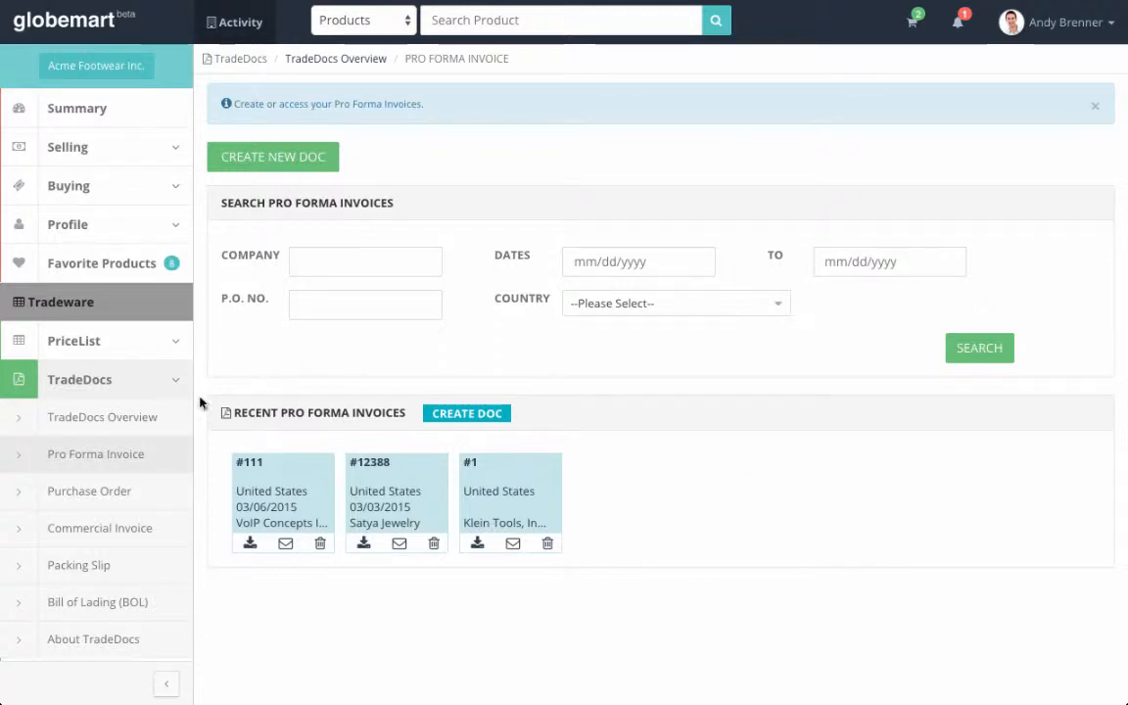
click(132, 488)
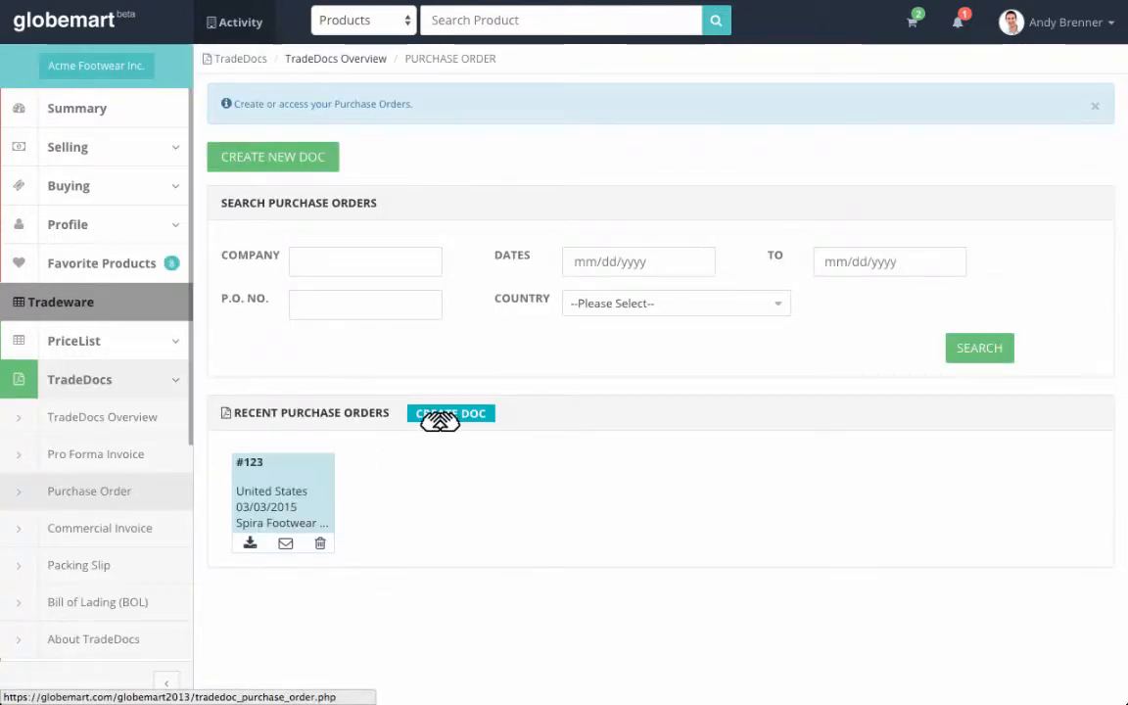
Create a new purchase order with VoIP Concepts Incorporation as the vendor and the own company's details as the ship-to party
click(440, 415)
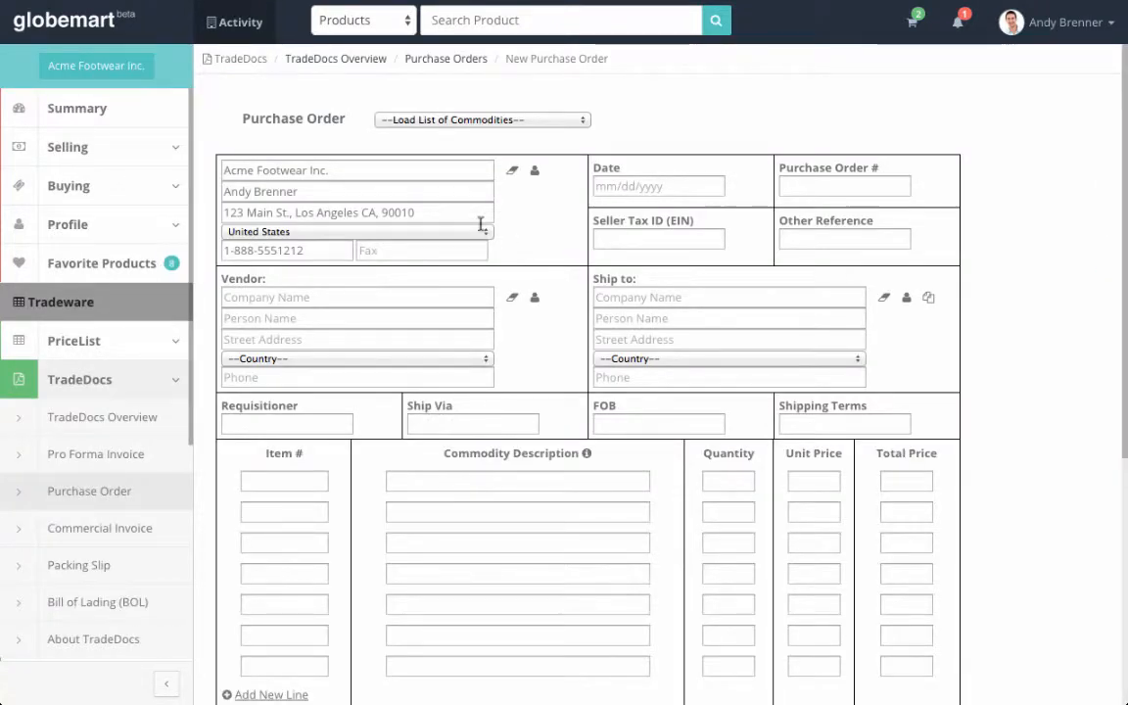
click(338, 296)
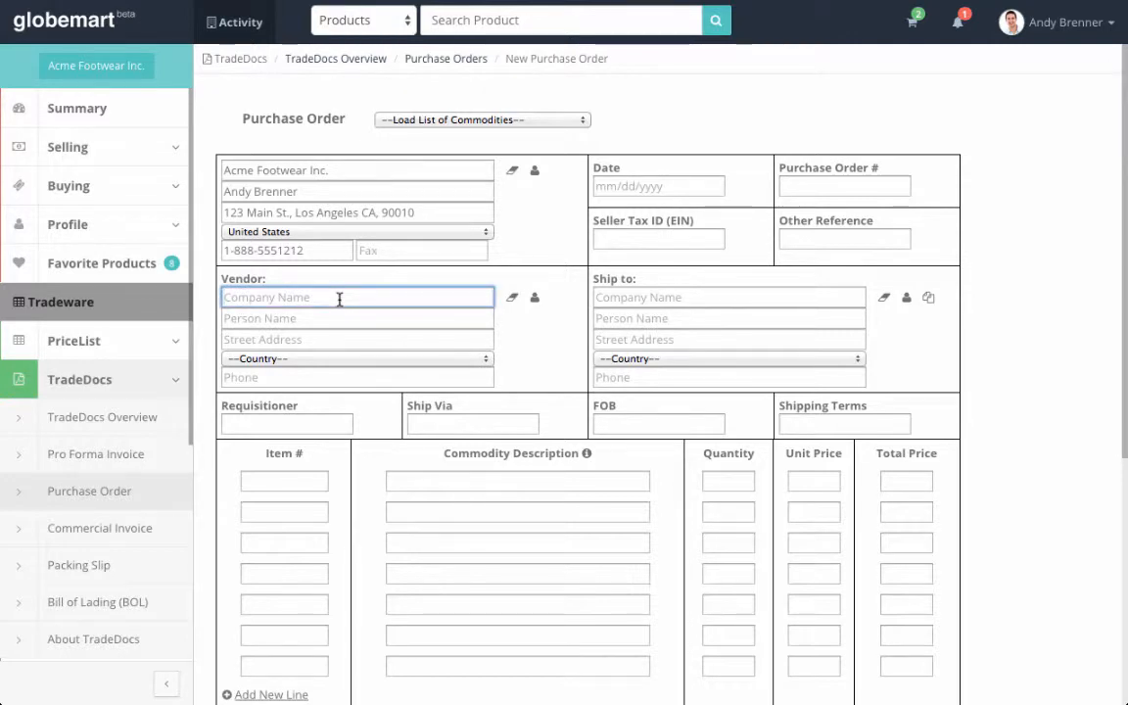
text(voip)
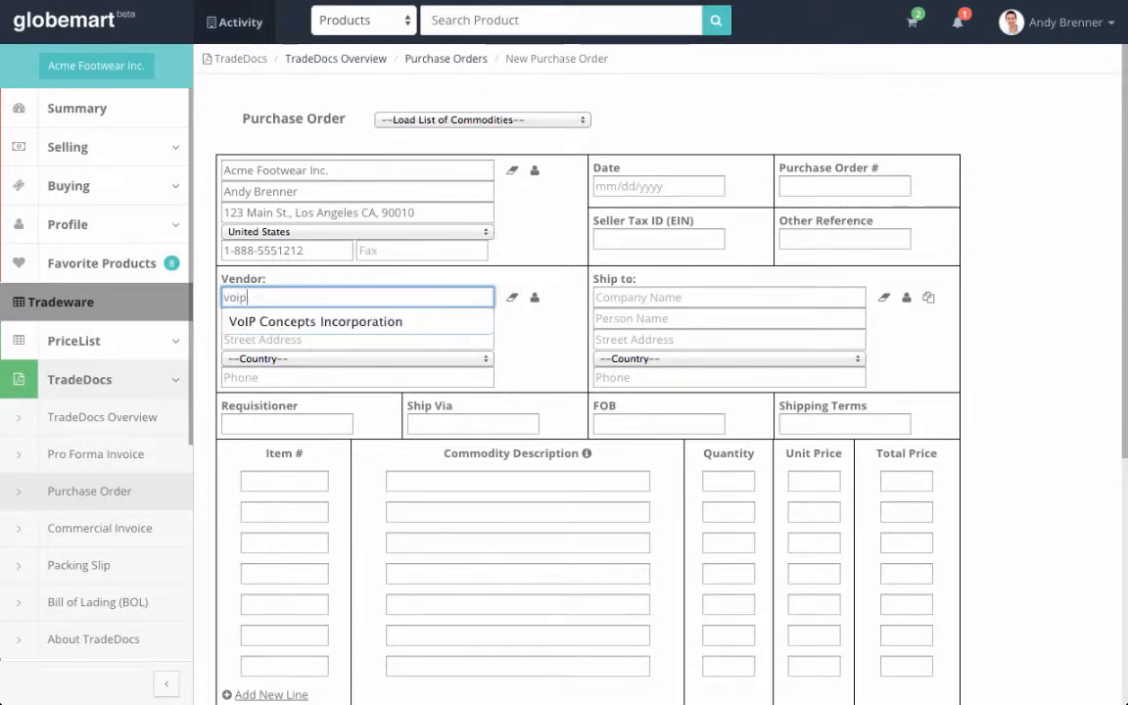
click(353, 322)
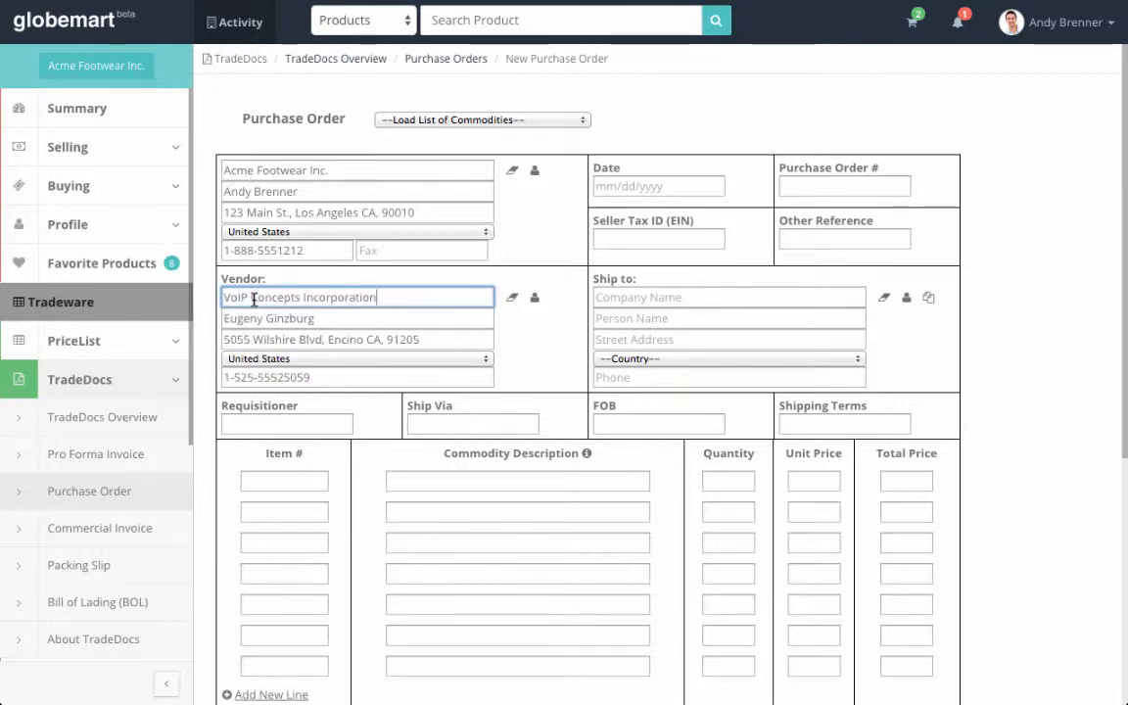
click(699, 297)
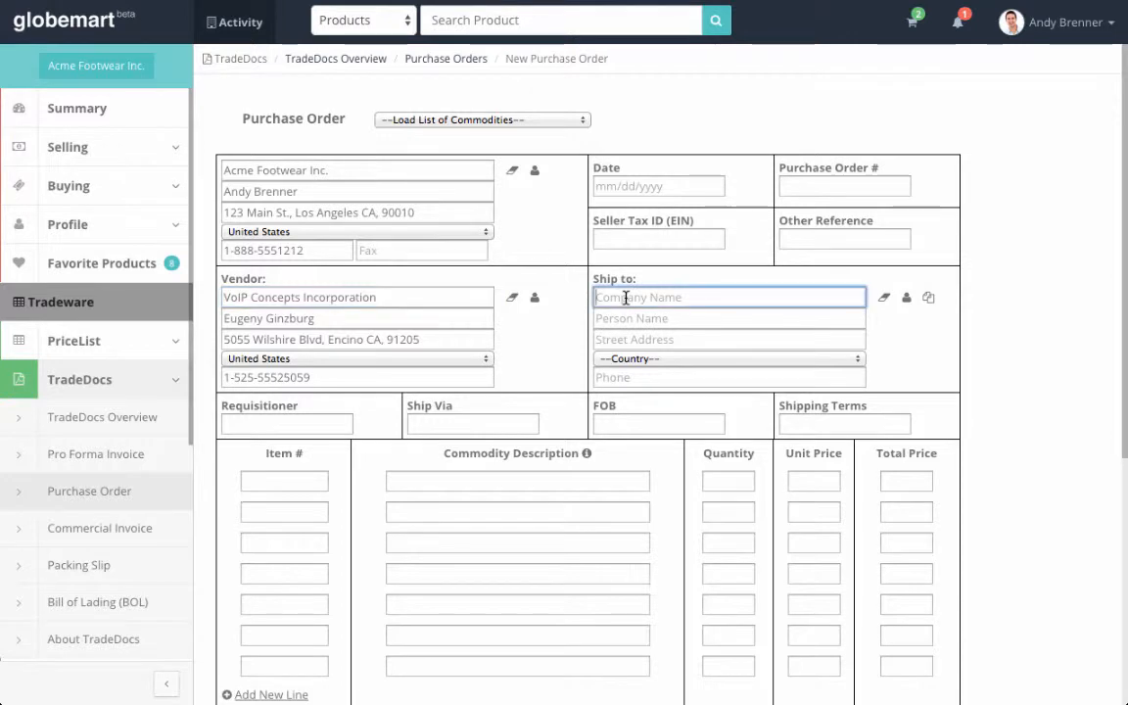
click(908, 300)
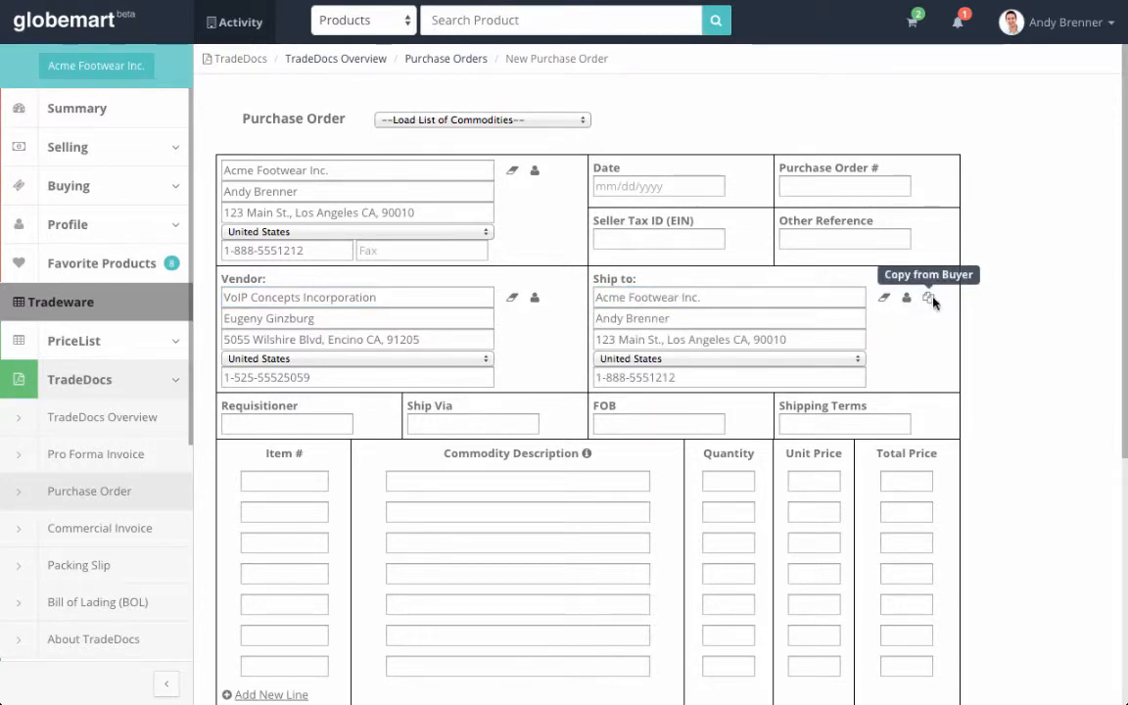
Enter the order number in the Purchase Order # field, leaving the Date field empty
scroll(540, 369, down, 1)
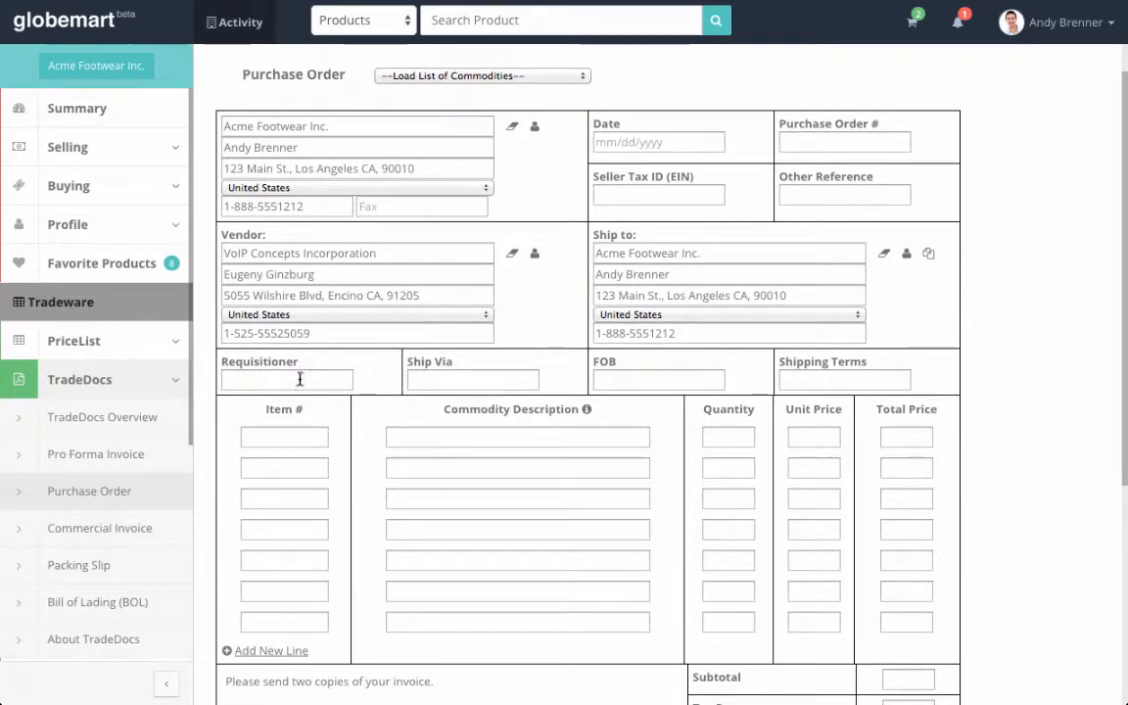
click(644, 140)
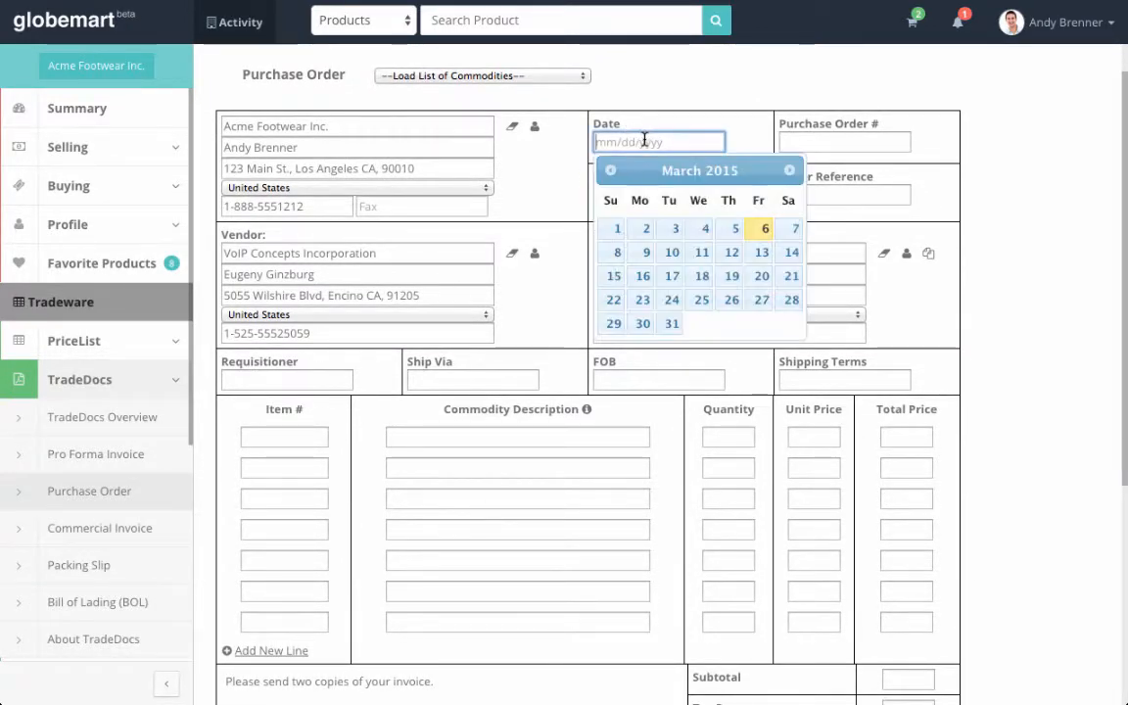
click(835, 141)
text(111)
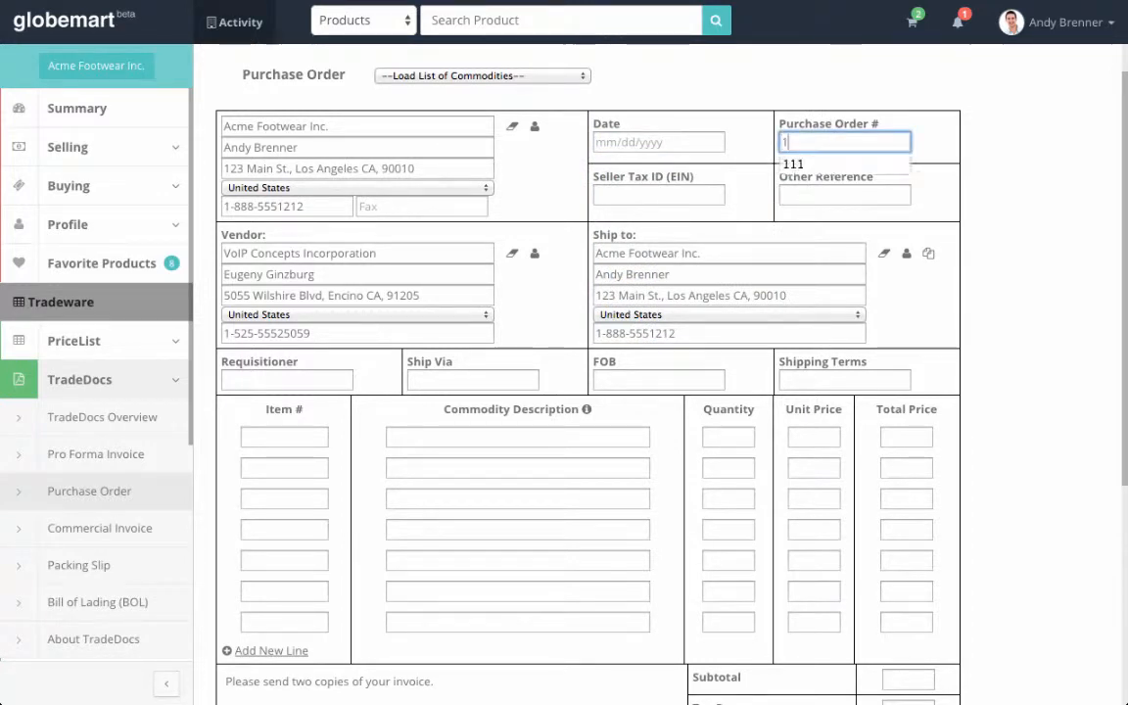
click(752, 159)
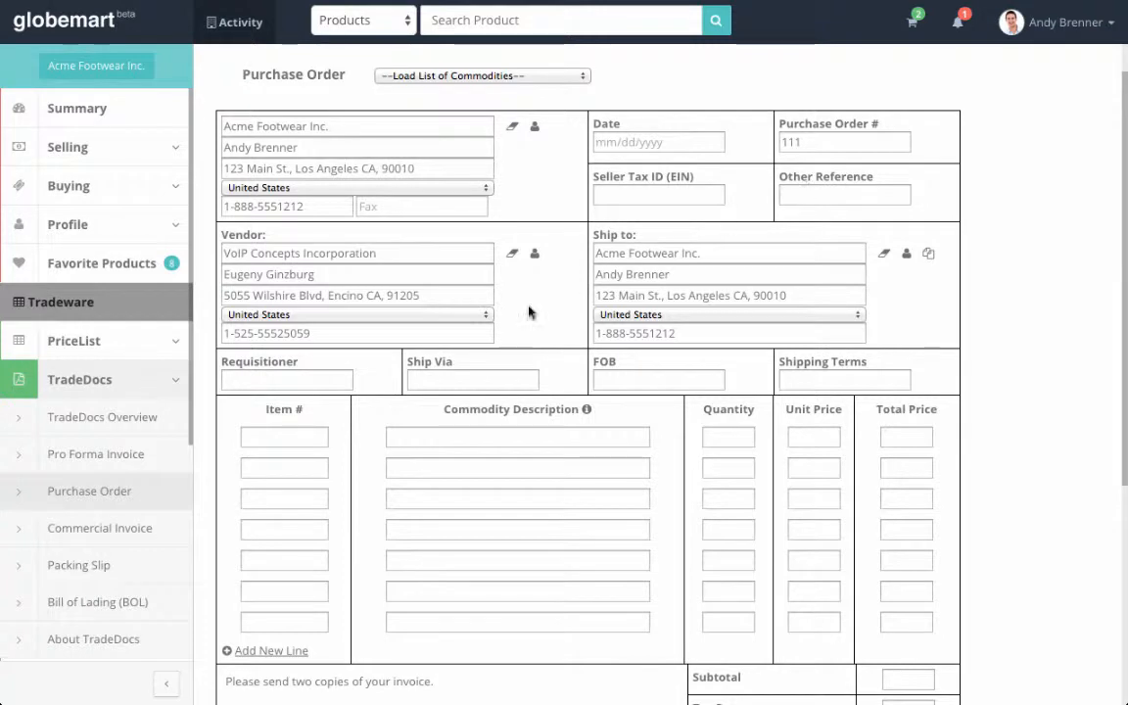
Look over the Requisitioner, Ship Via, FOB and Shipping Terms fields without entering anything
click(300, 382)
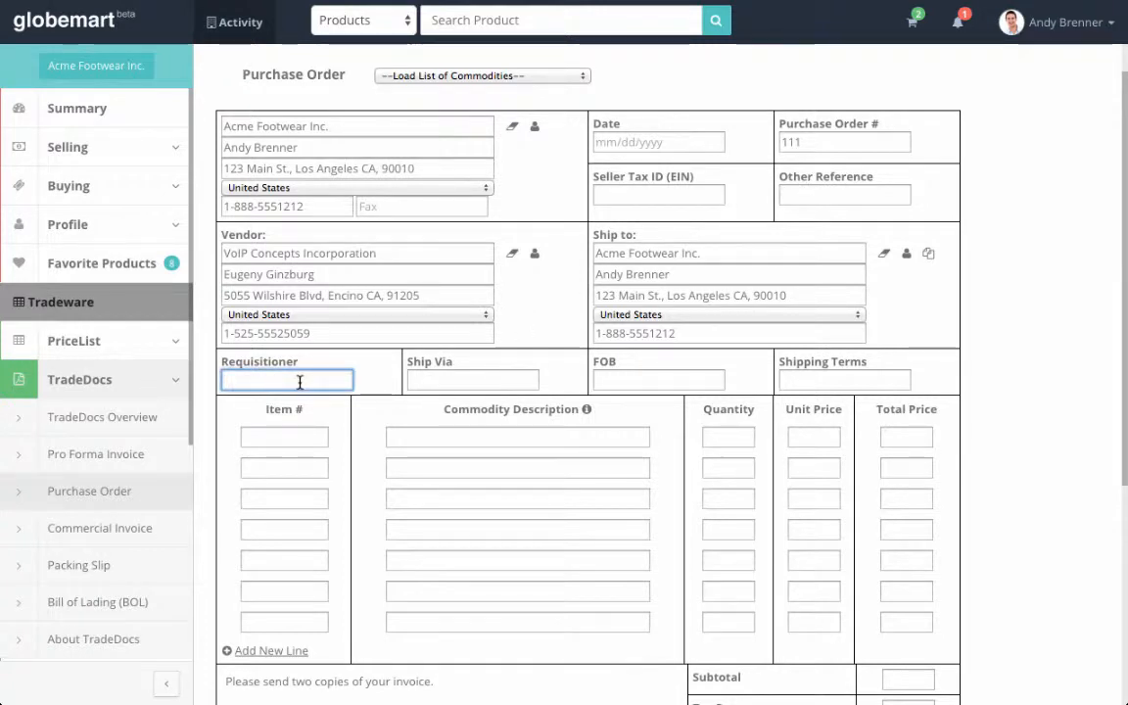
click(421, 382)
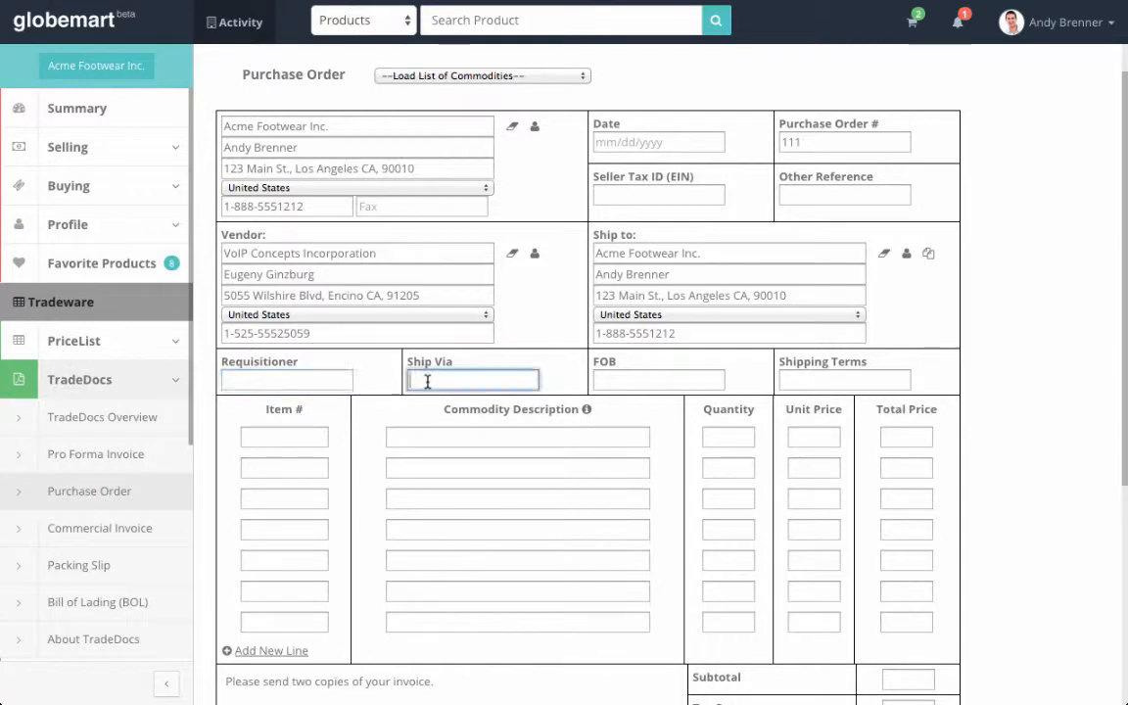
click(632, 380)
click(805, 380)
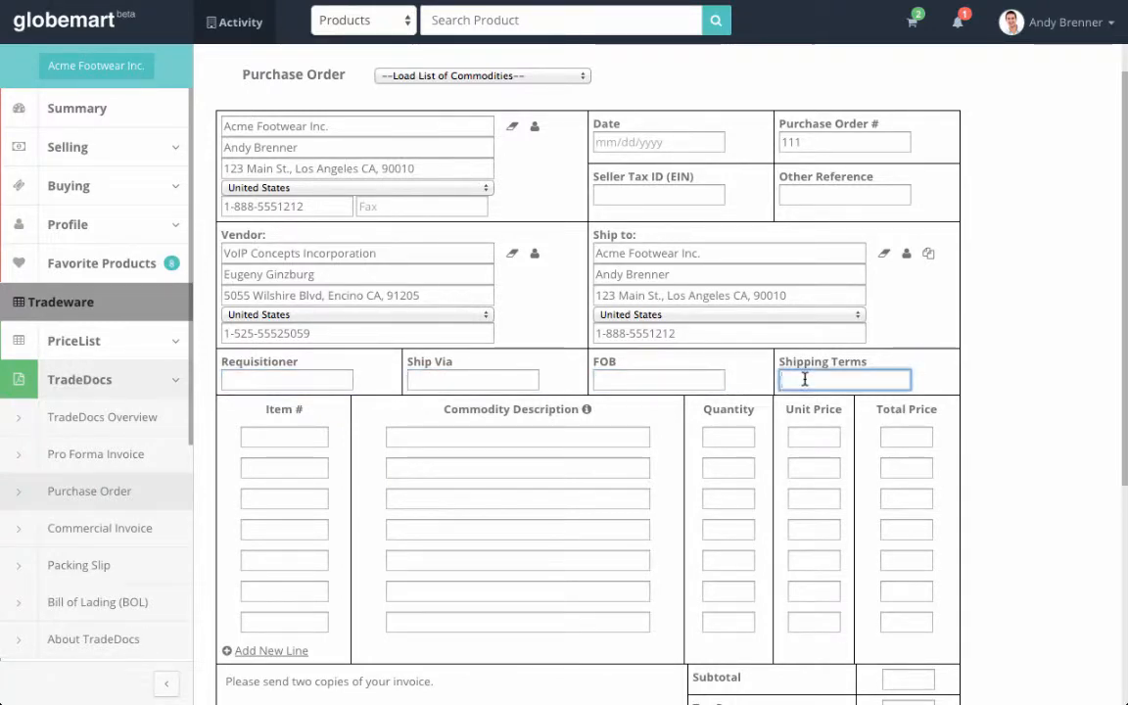
Fill in the first commodity line with Mousepad, a quantity of 100 and a unit price of 1
scroll(801, 378, down, 1)
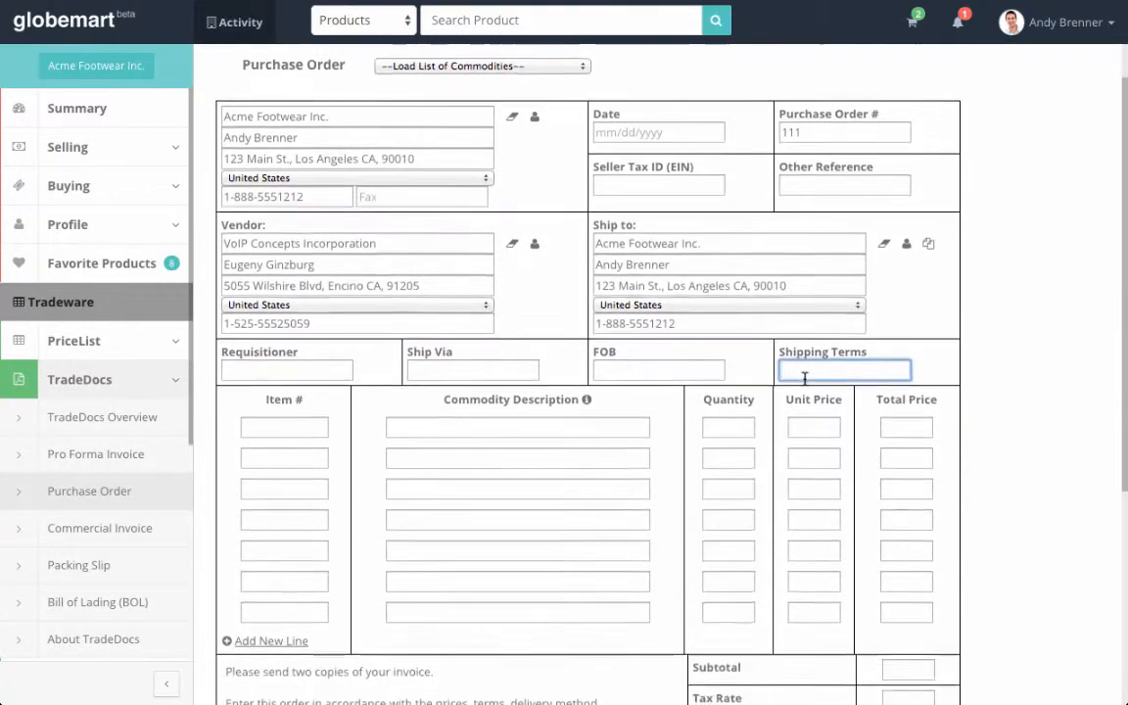
click(476, 419)
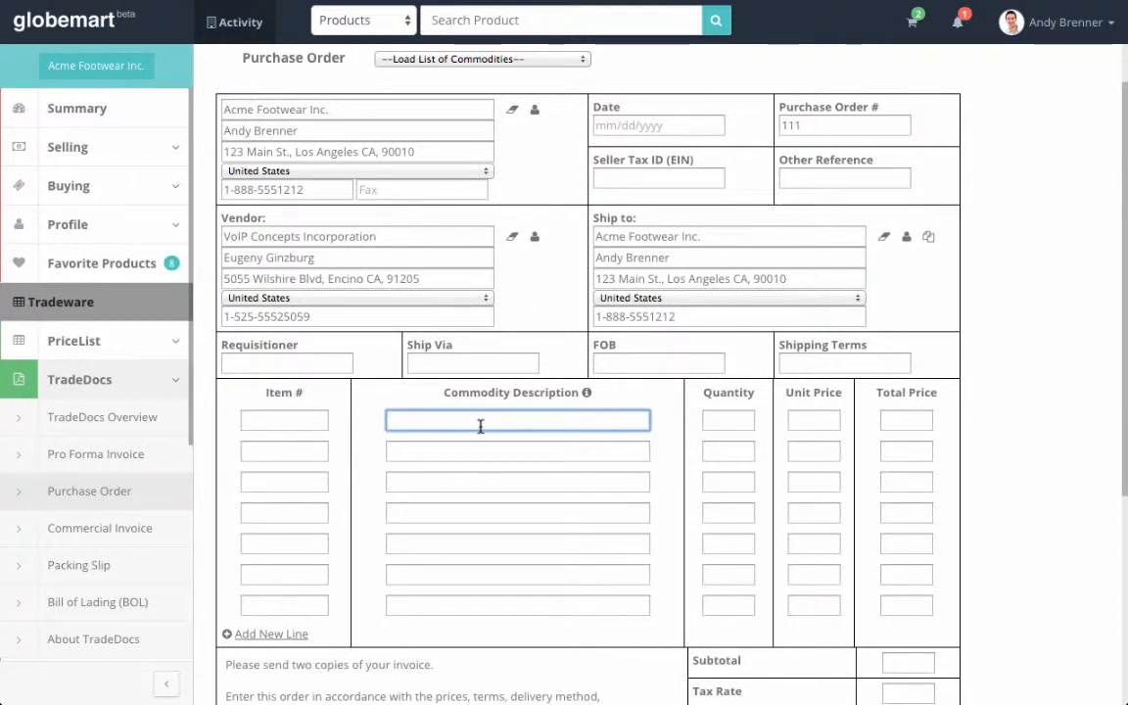
text(mouse)
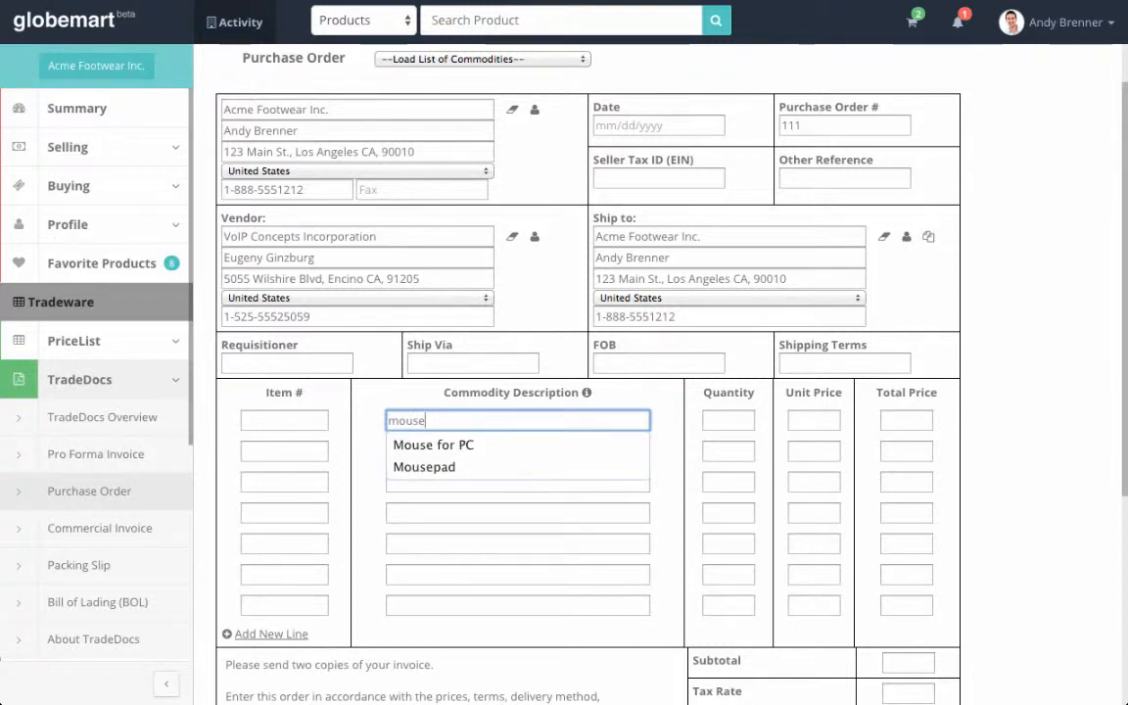
click(479, 467)
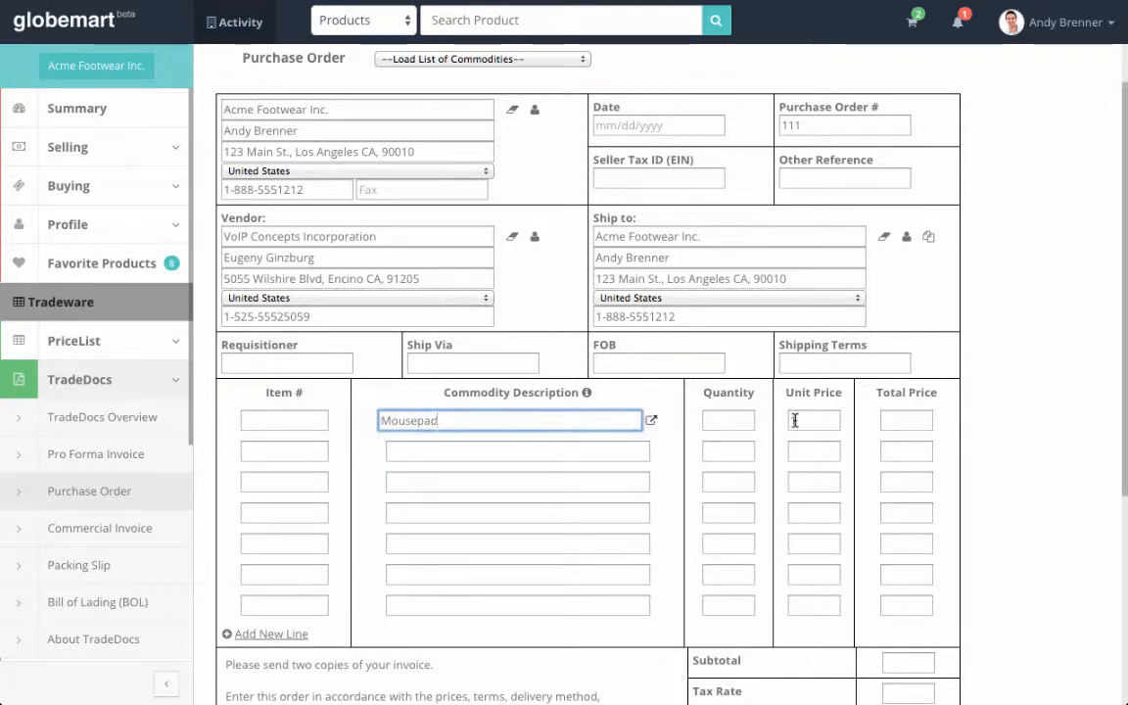
click(741, 423)
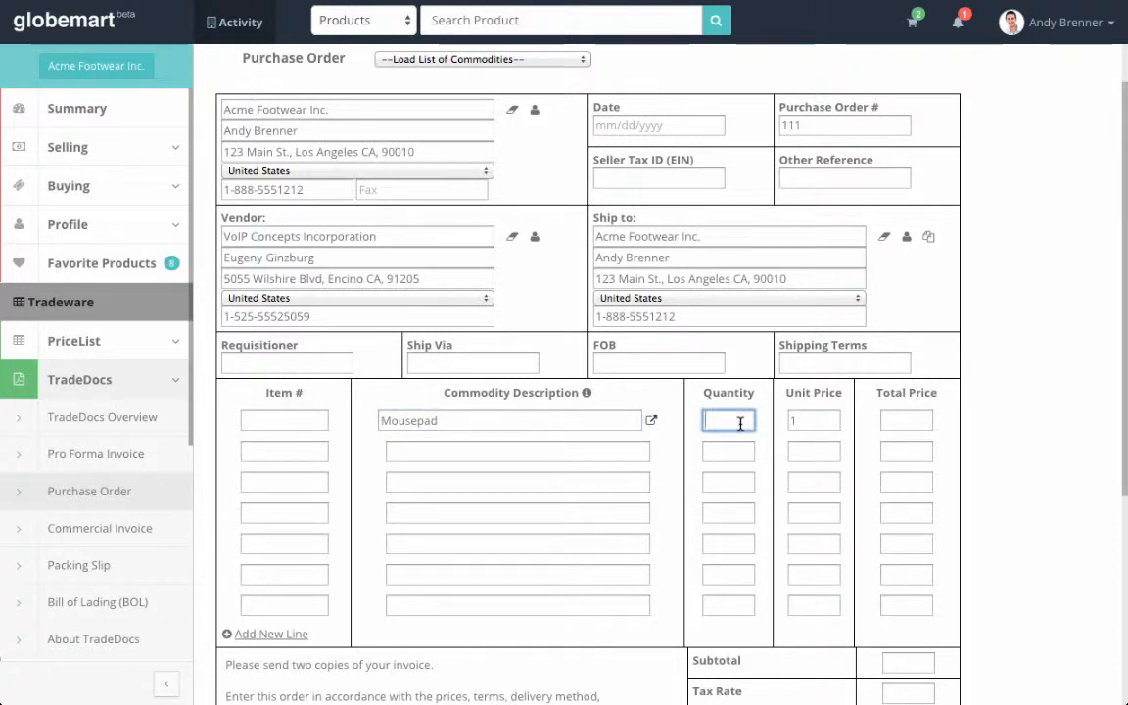
text(100)
click(814, 451)
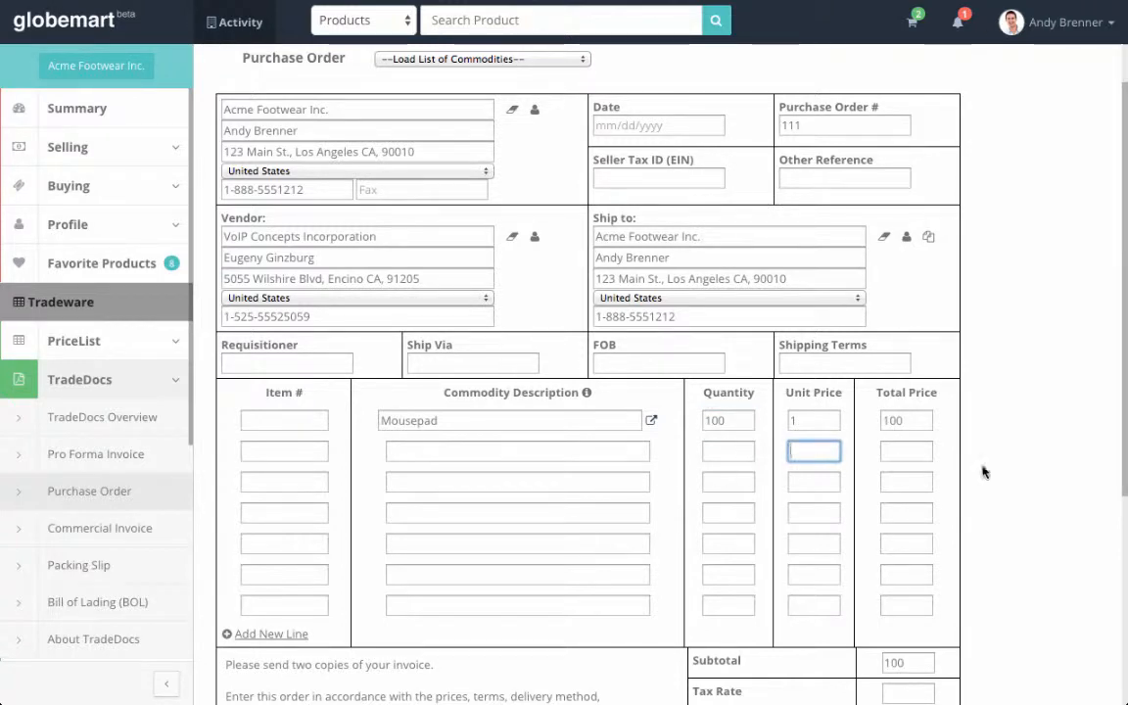
Examine the purchase order's printed notes, the Subtotal to Total fields, the authorization line and the saving options
scroll(1017, 454, up, 1)
scroll(1016, 454, down, 4)
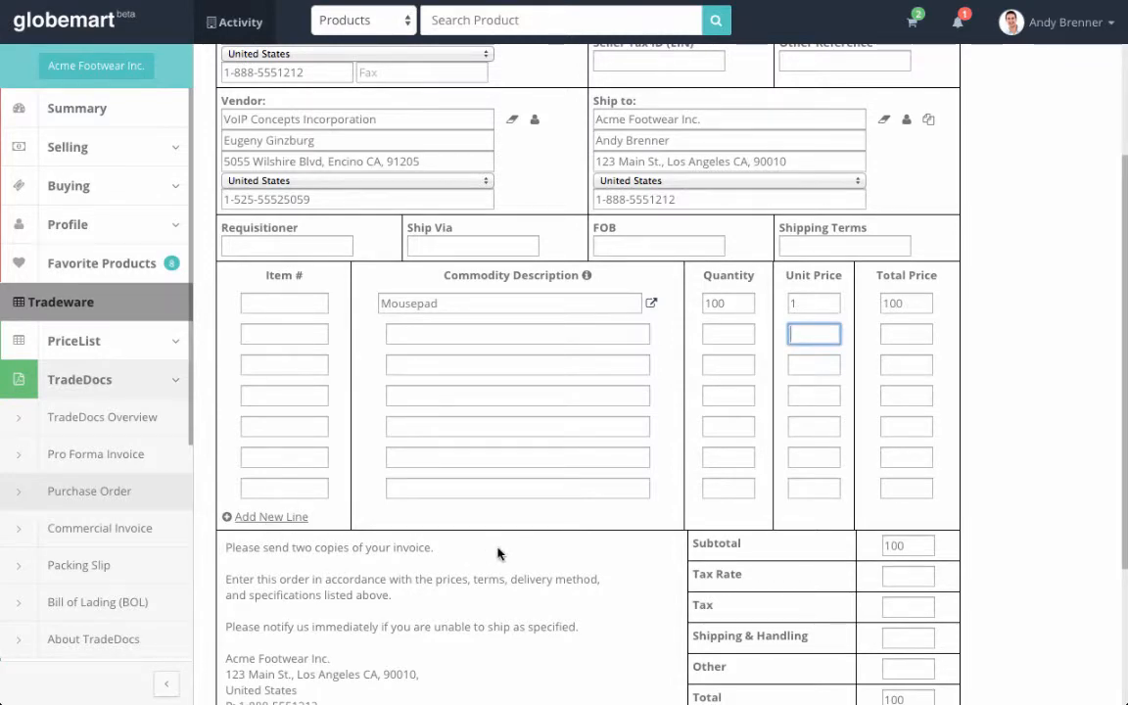
scroll(450, 621, down, 2)
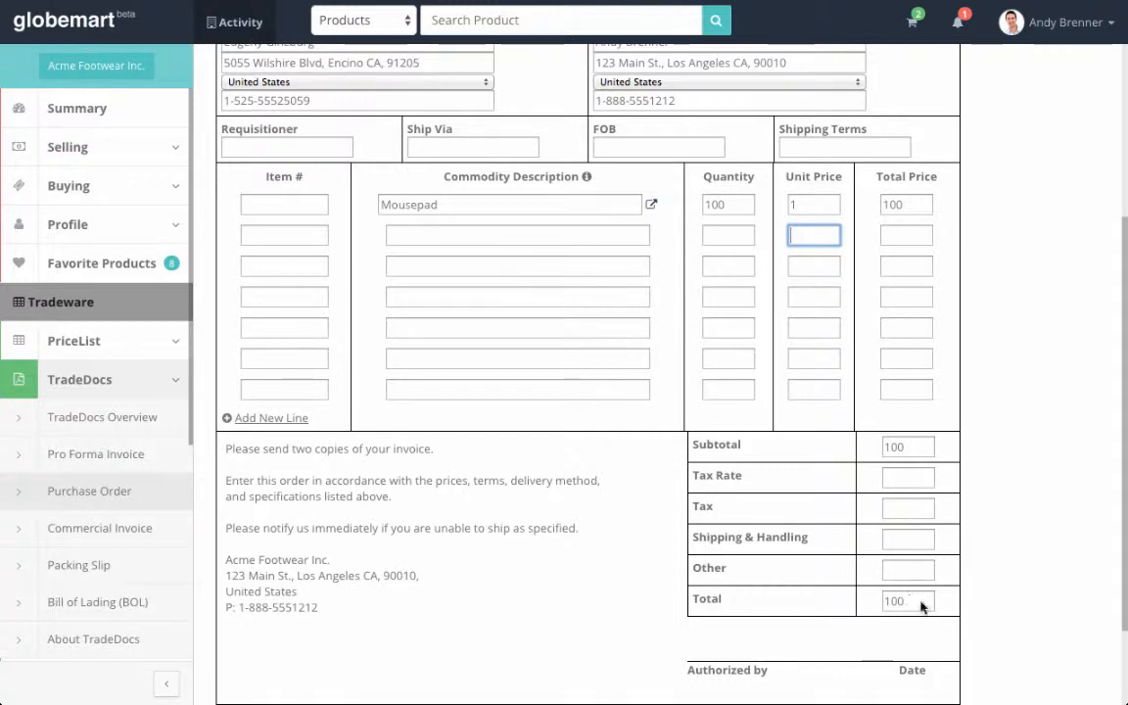
scroll(957, 606, up, 1)
scroll(957, 606, down, 2)
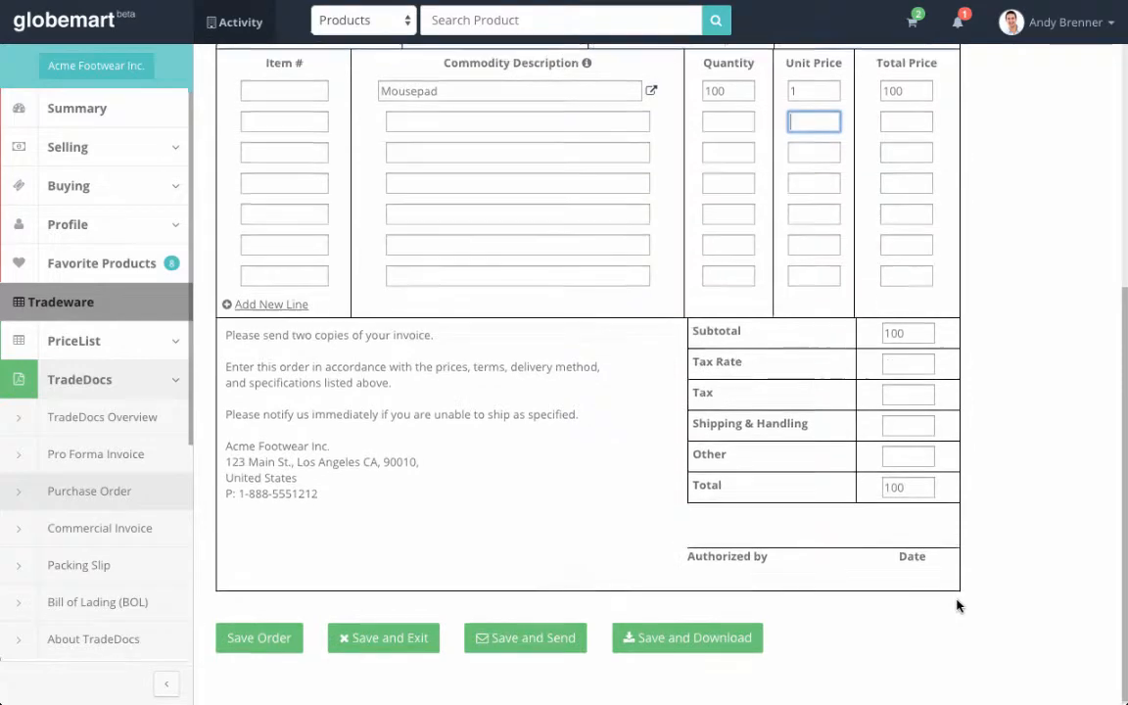
Set the purchase order's Date to 03/06/2015
scroll(958, 606, up, 3)
scroll(957, 606, up, 1)
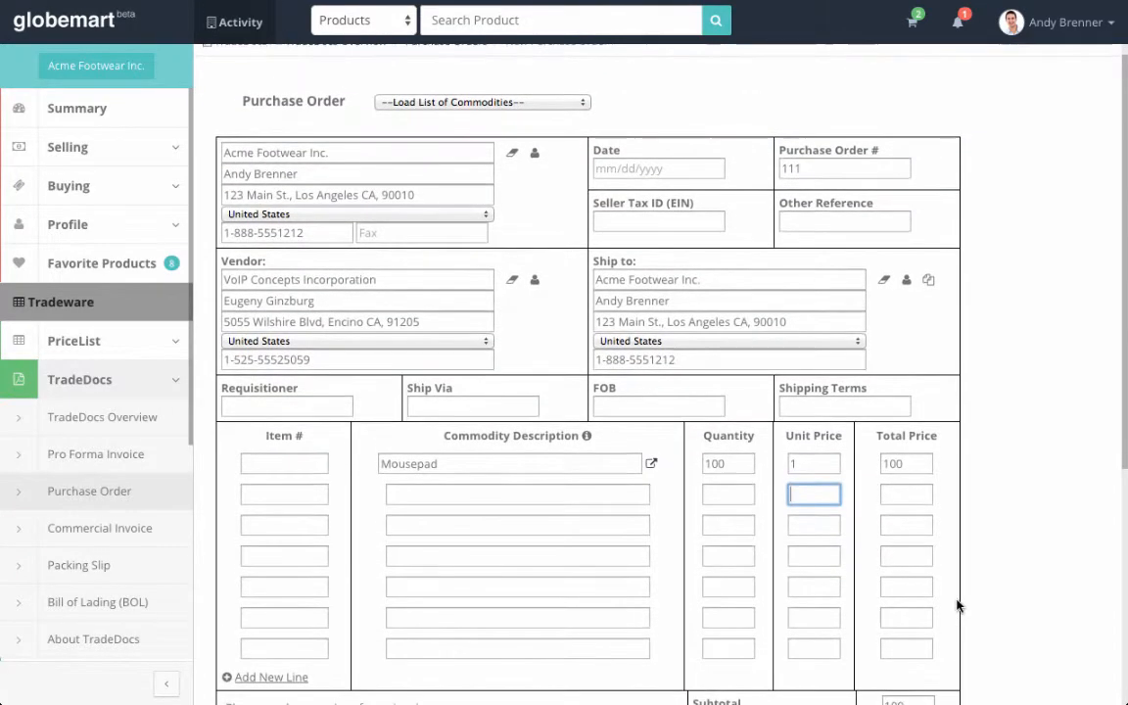
click(685, 169)
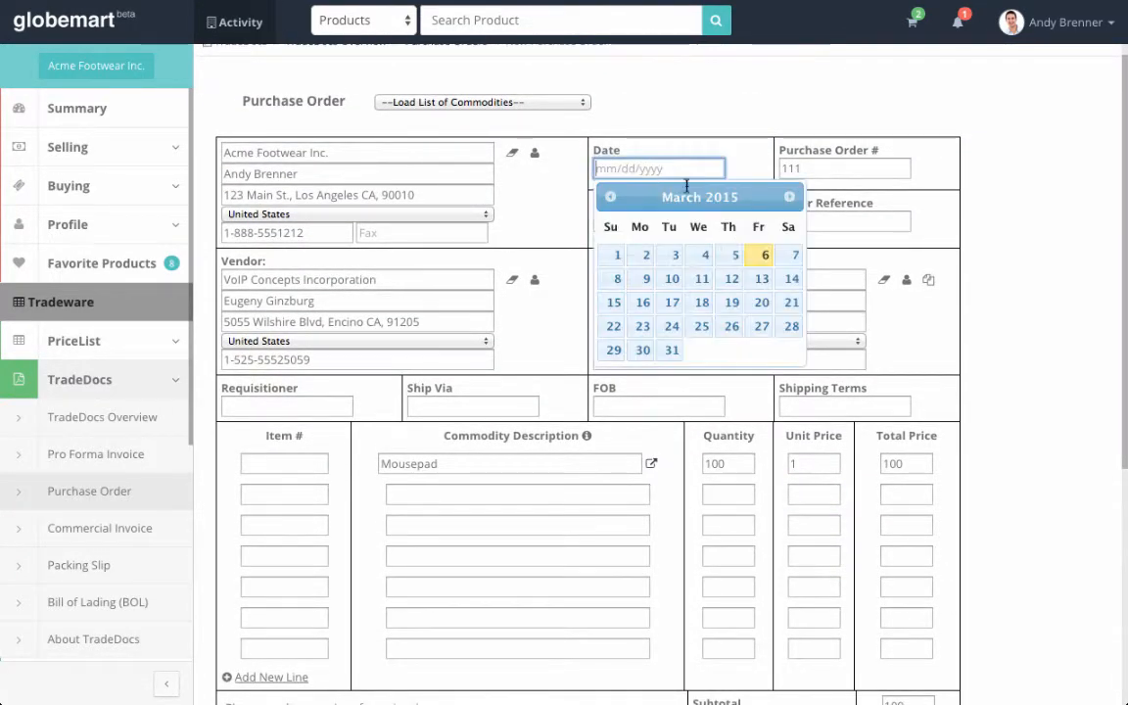
click(762, 259)
Save the purchase order while staying in its form, and return to the Purchase Order page to view the recent orders
scroll(950, 326, up, 1)
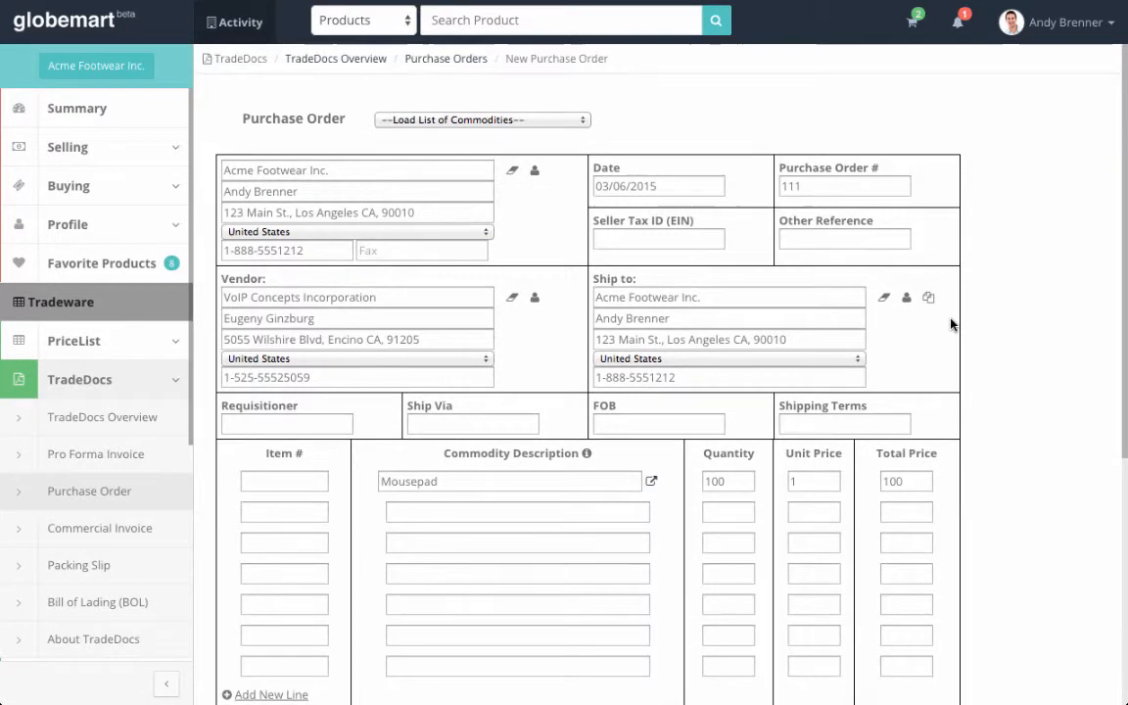
scroll(950, 326, down, 6)
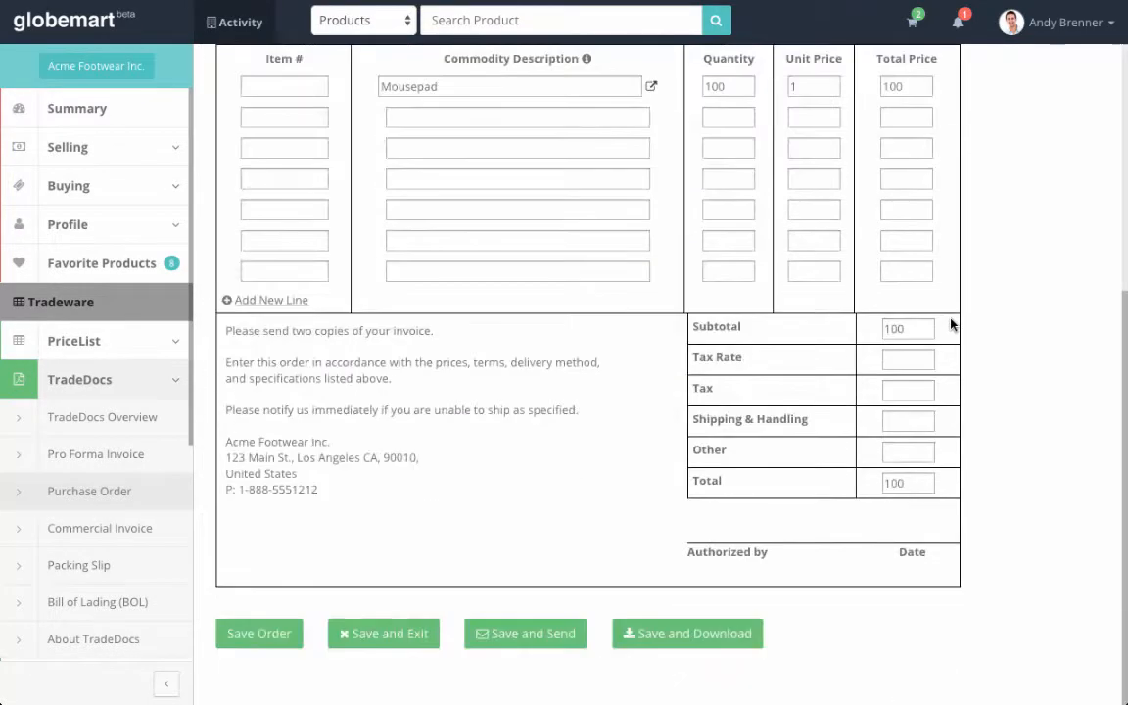
click(281, 635)
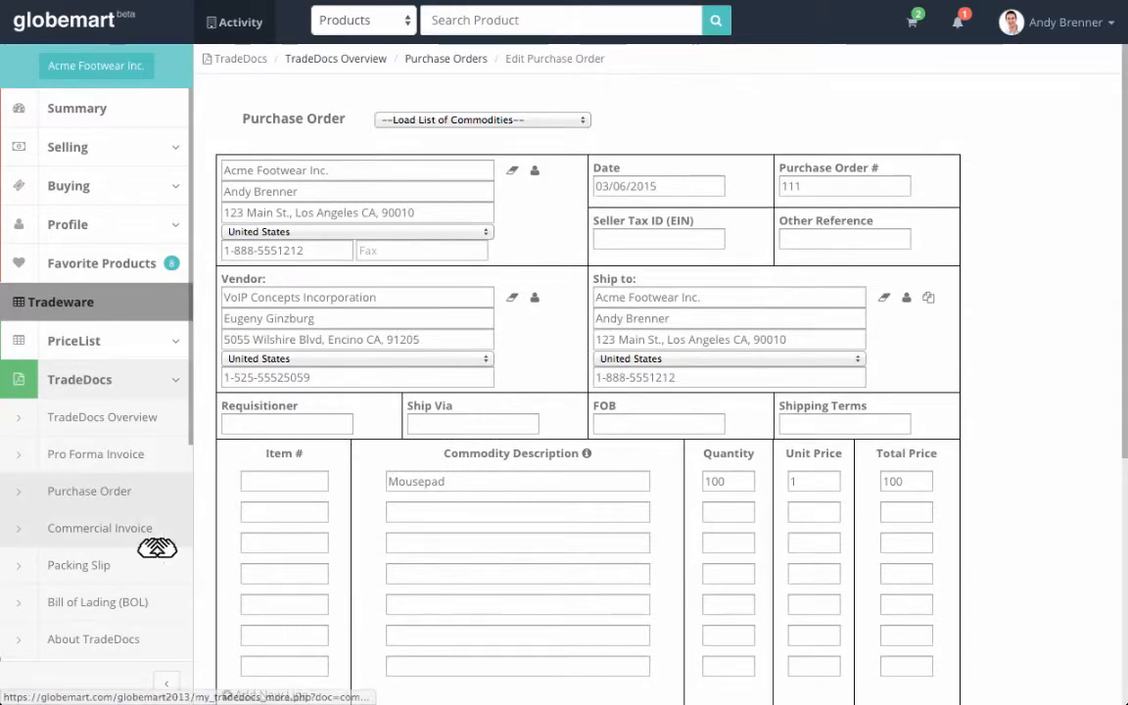
click(106, 494)
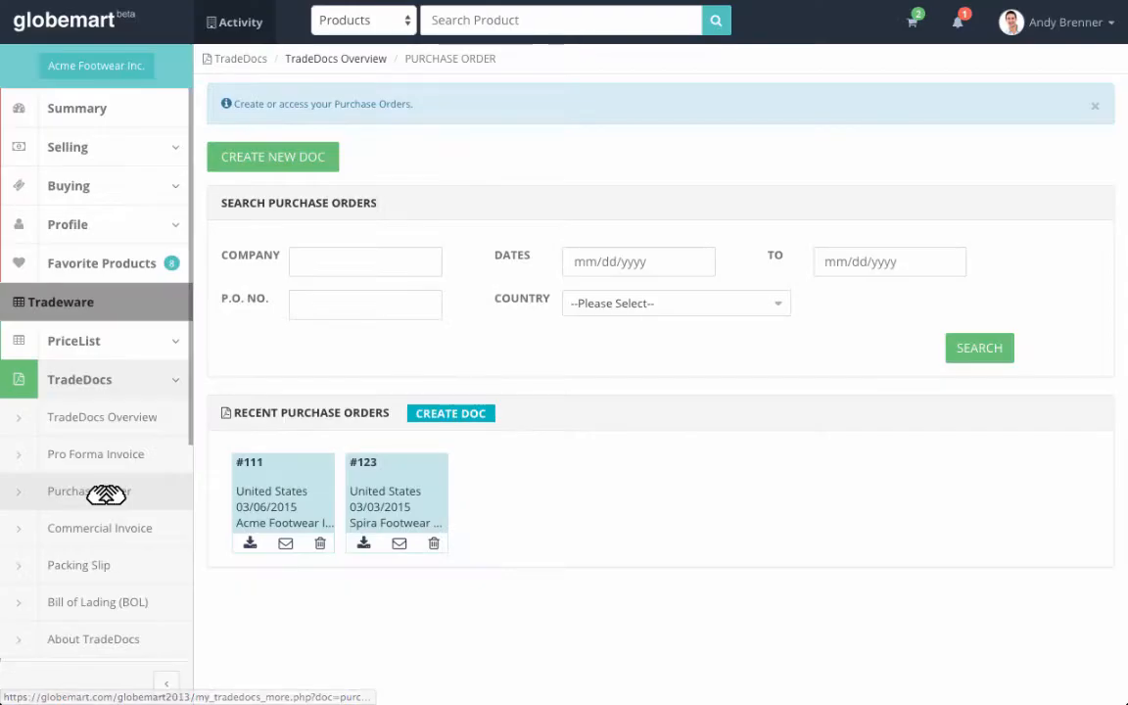
Reopen the newly saved purchase order dated 03/06/2015 and save it for sending as a message attachment
click(290, 475)
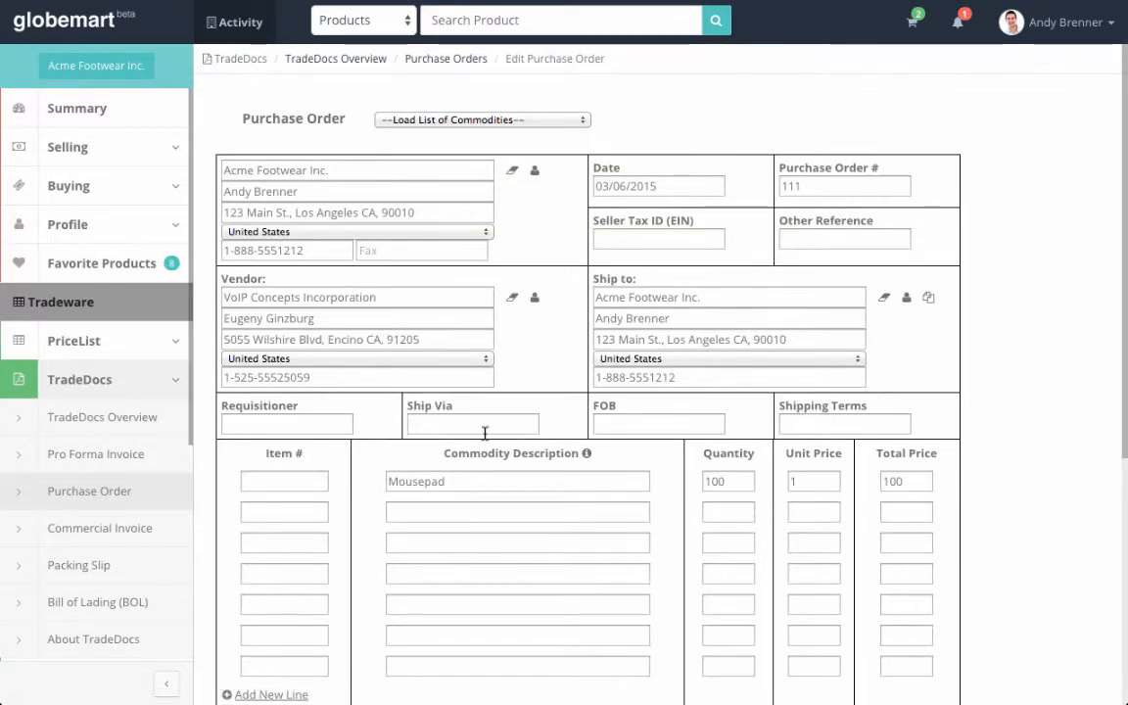
scroll(484, 433, down, 4)
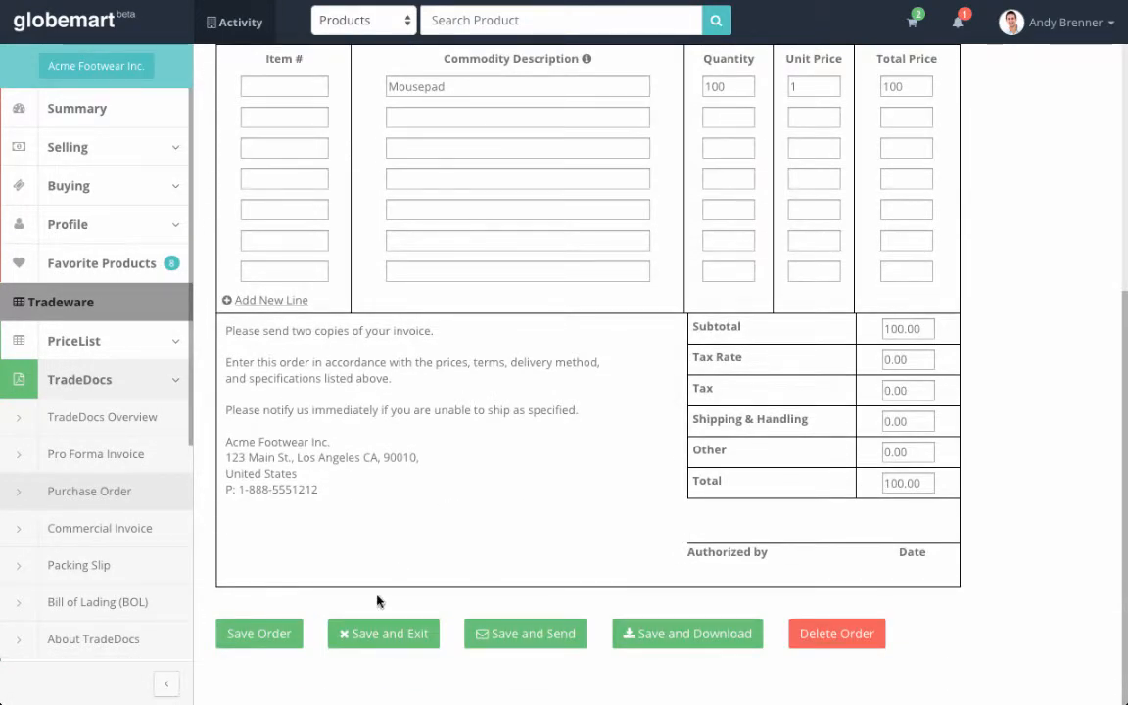
click(507, 637)
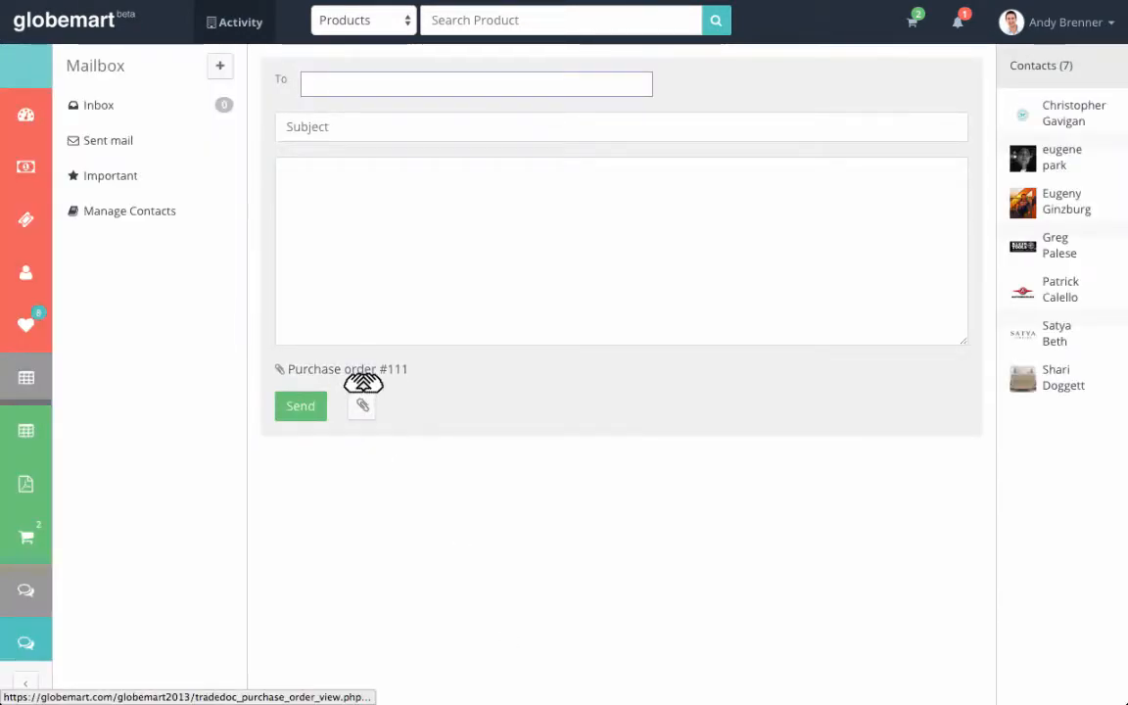
Address the message with the attached purchase order to the vendor's contact and set its subject to "Here is my new PO"
click(353, 89)
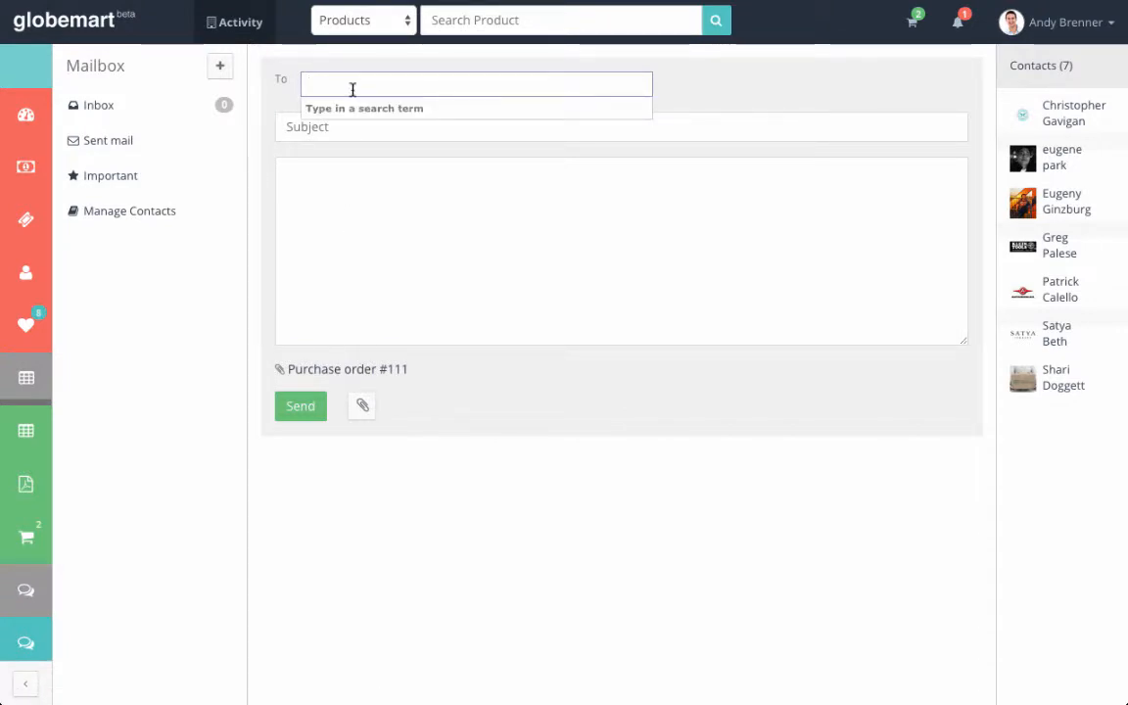
text(eue)
key(BackSpace)
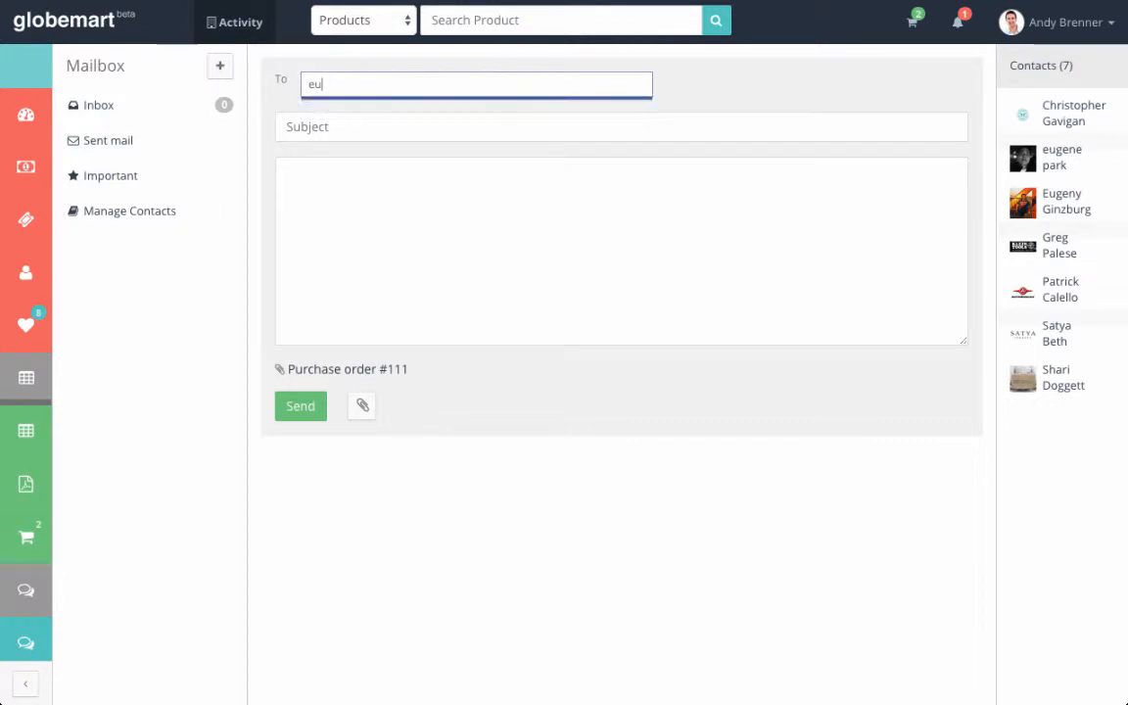
click(365, 107)
click(361, 127)
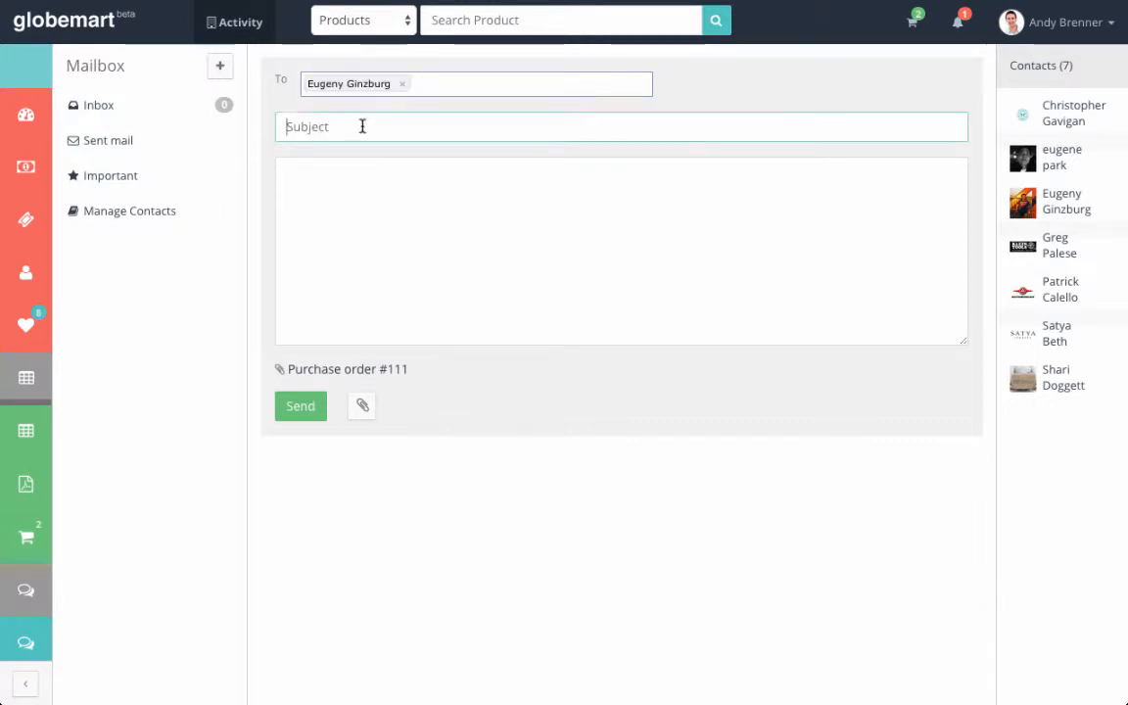
text(Here is)
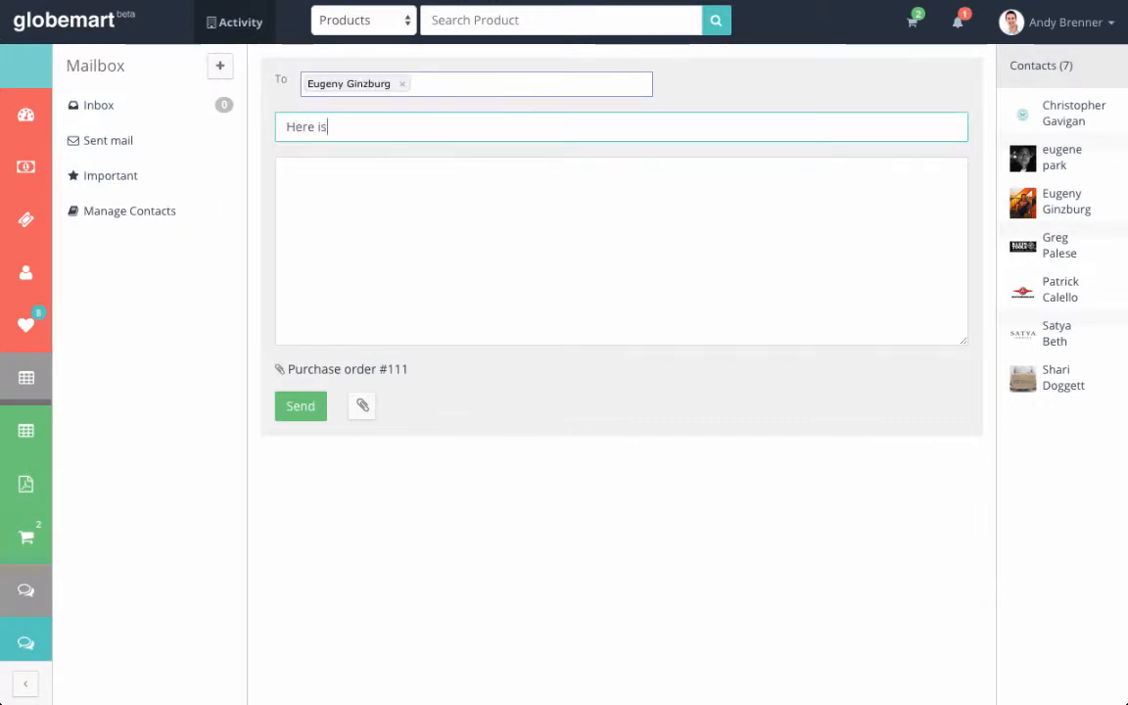
text( my new PO)
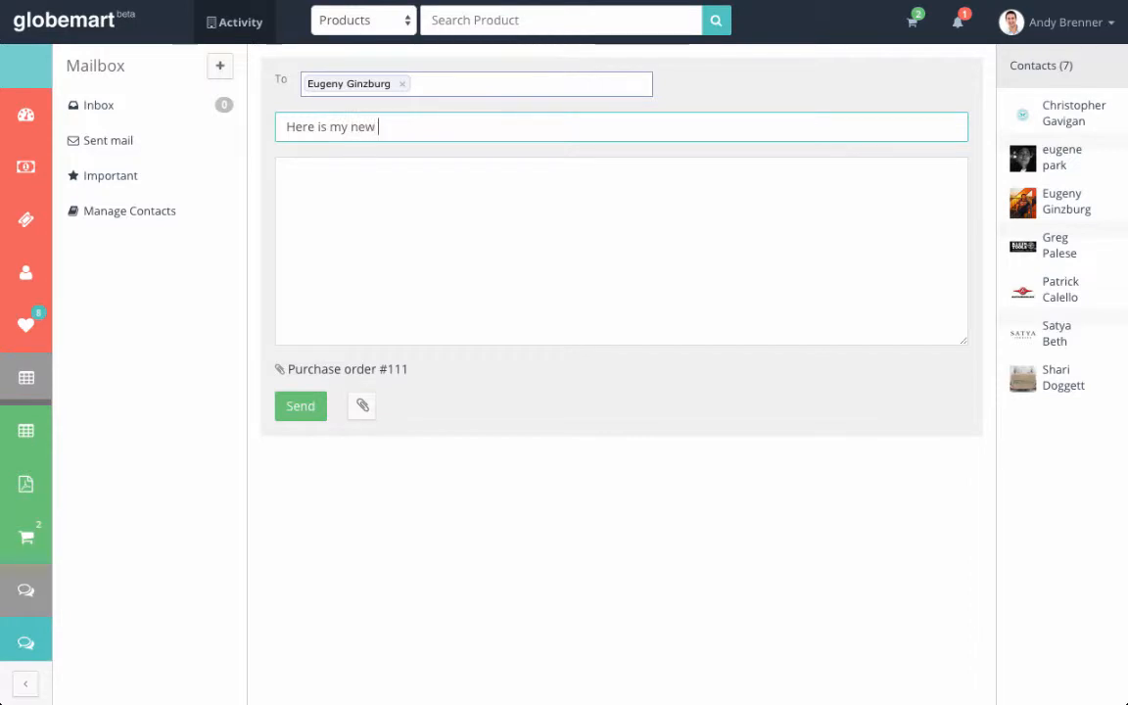
click(384, 163)
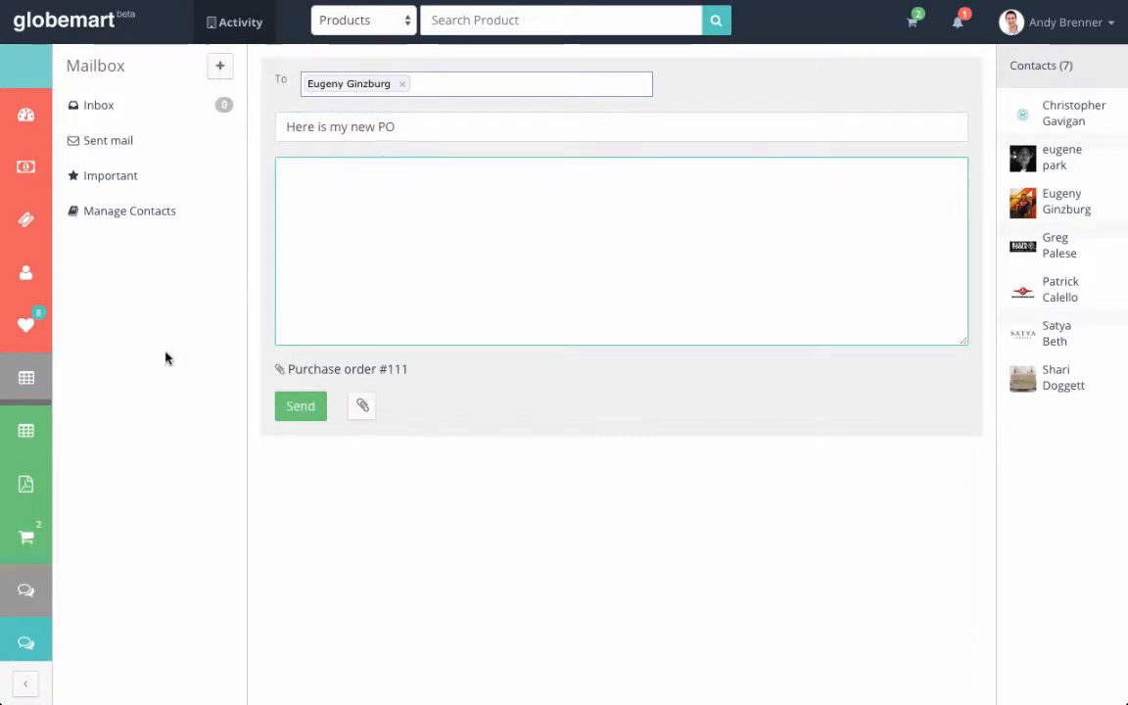
Expand the collapsed navigation and create a new Commercial Invoice document in TradeDocs
click(27, 682)
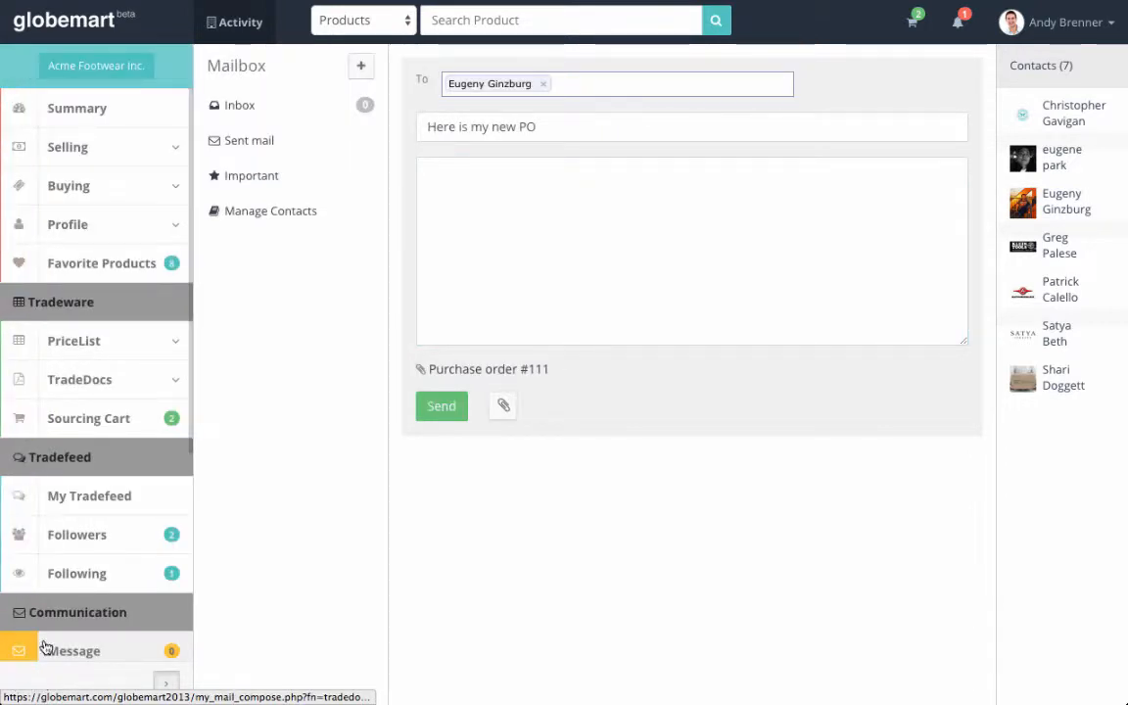
click(116, 382)
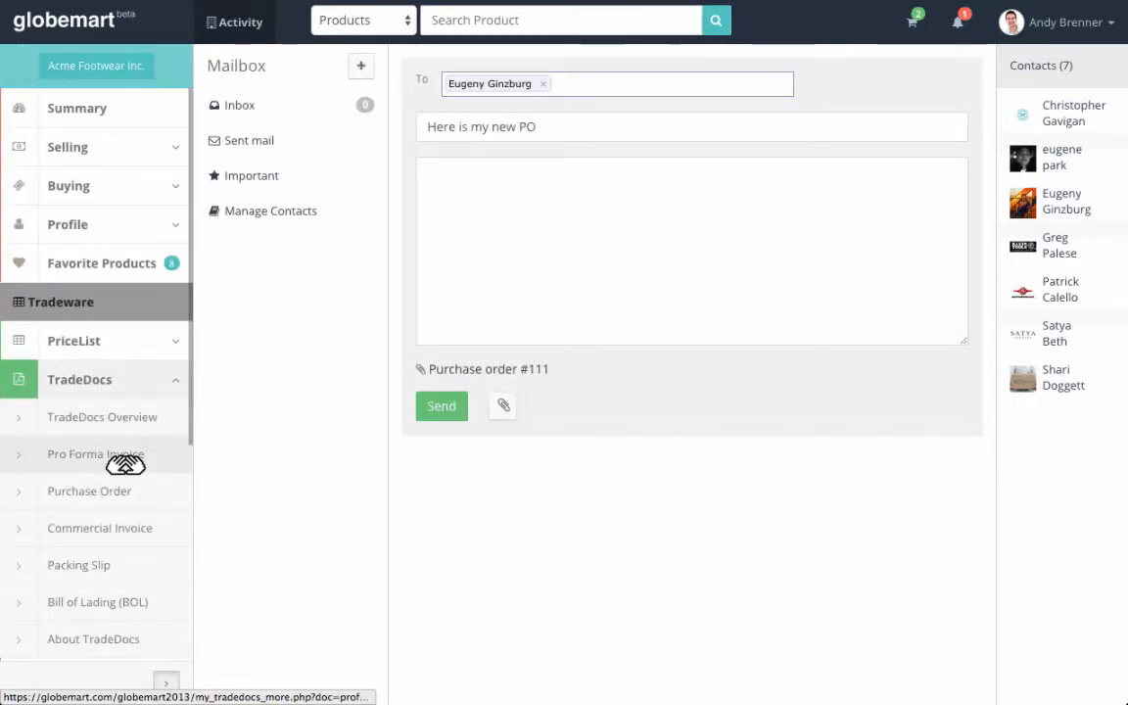
click(101, 532)
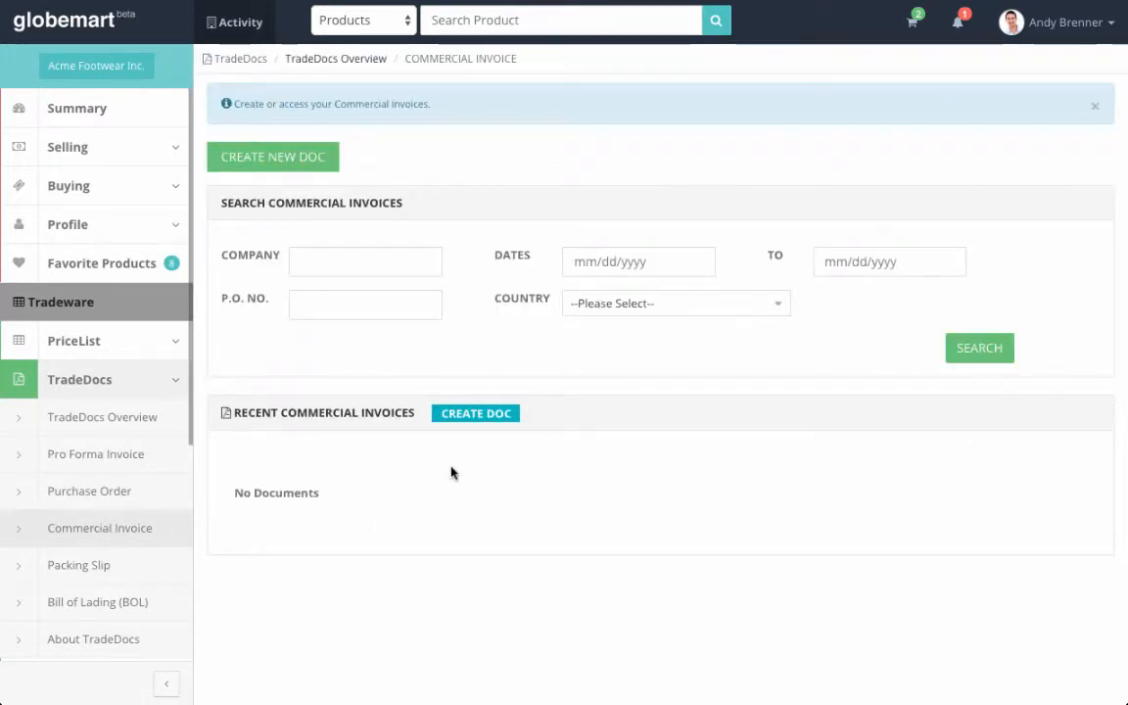
click(488, 423)
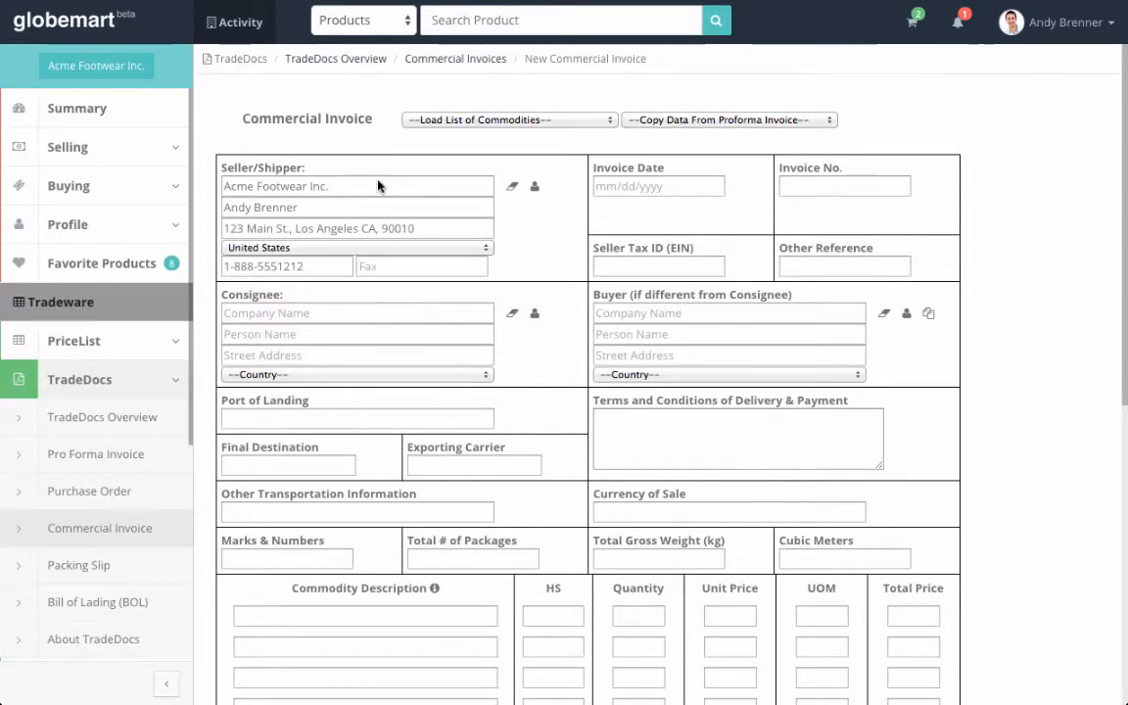
Examine the documents available for loading a commodities list and for copying data from a pro forma invoice
click(486, 120)
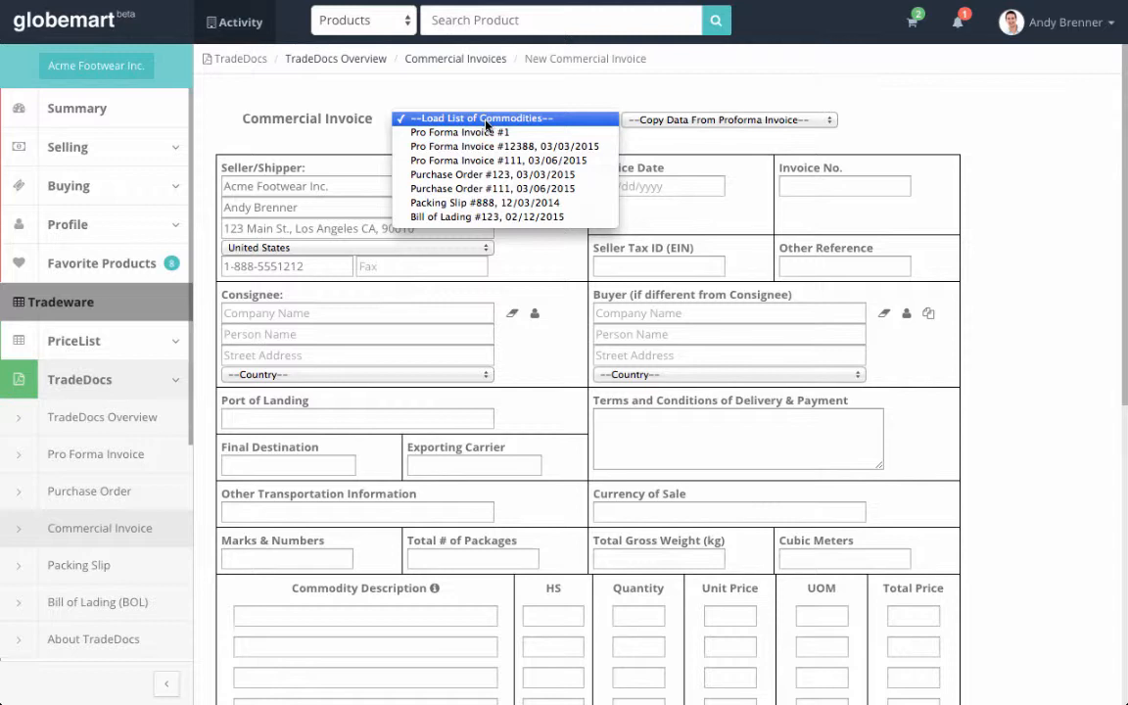
click(733, 128)
click(732, 122)
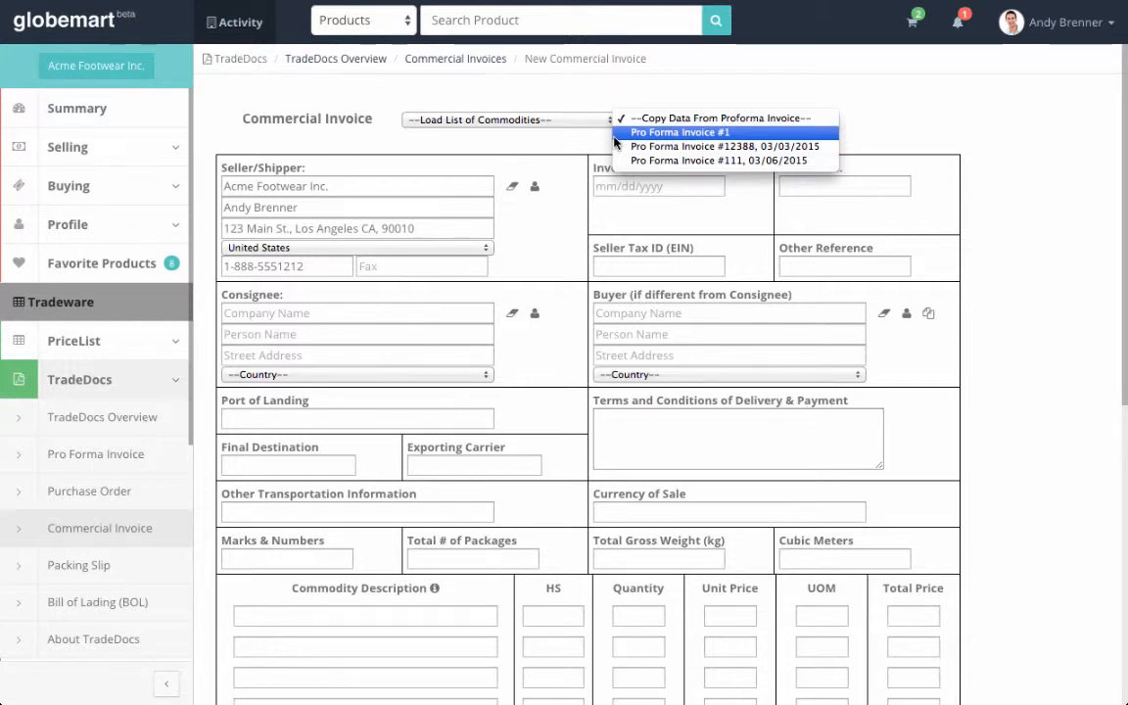
click(492, 128)
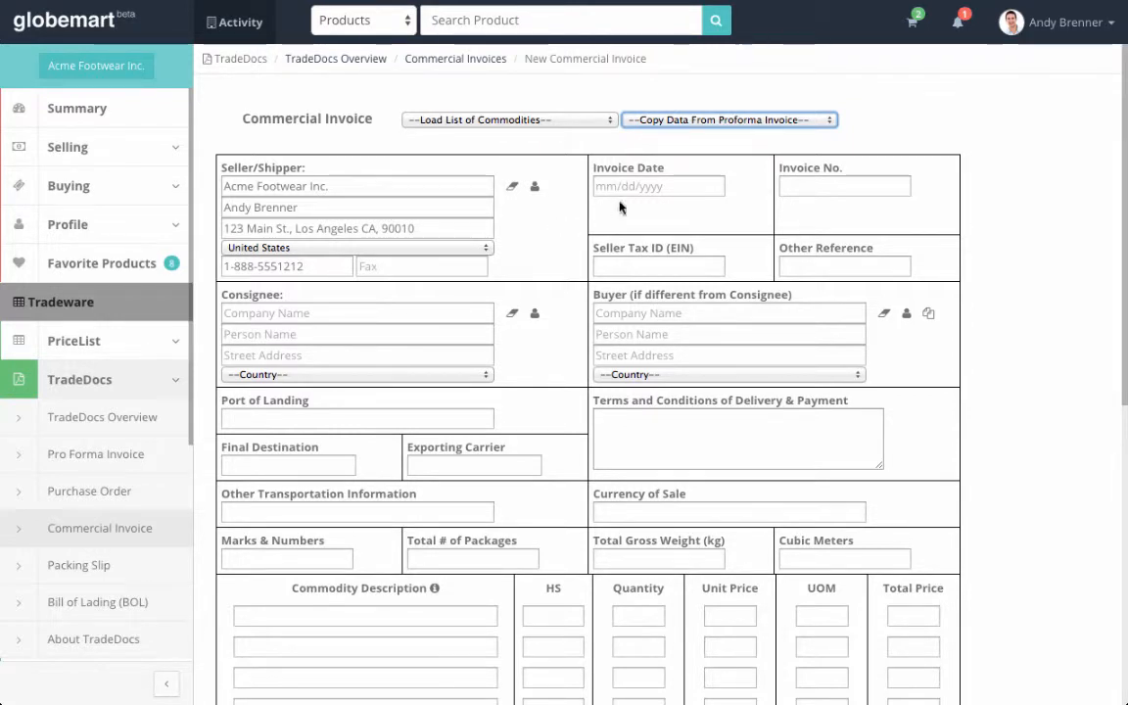
Set the commercial invoice's Invoice No. to 111 and its Invoice Date to 03/06/2015
click(651, 186)
click(838, 181)
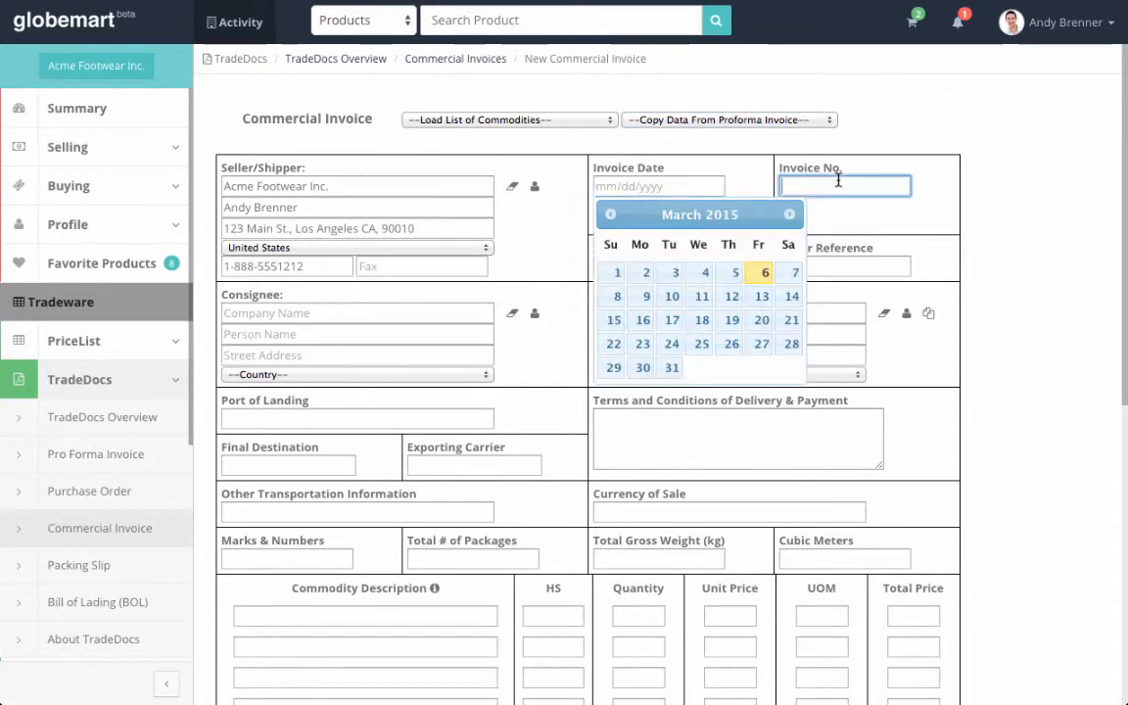
text(111)
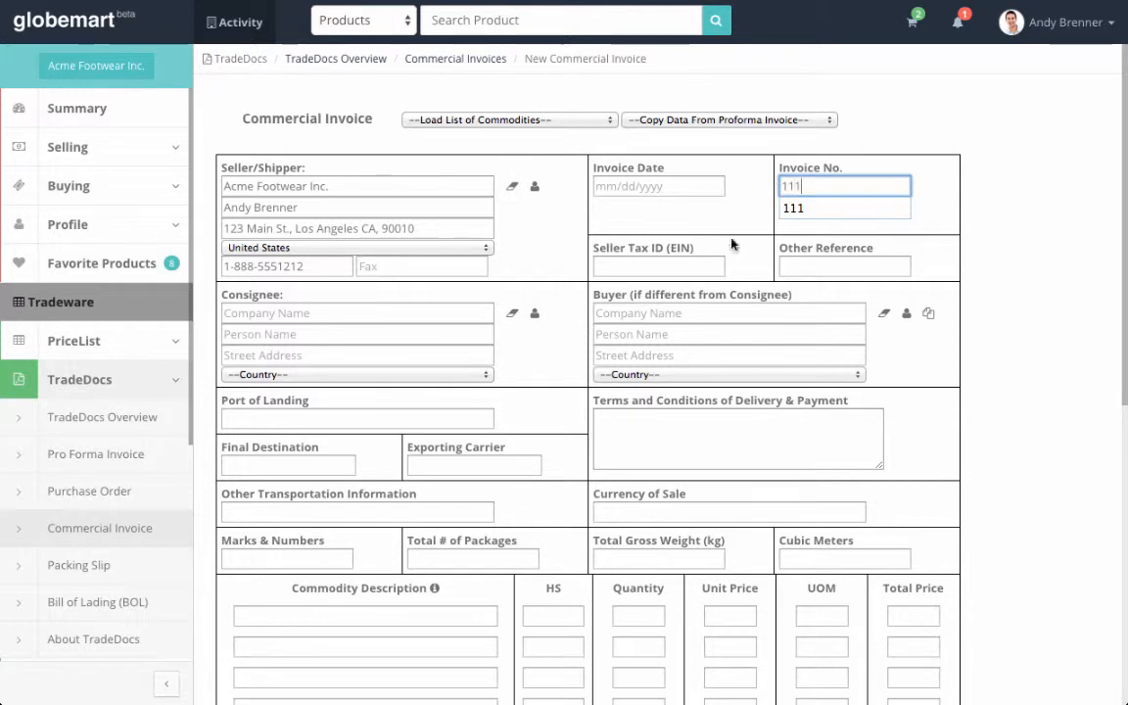
click(695, 185)
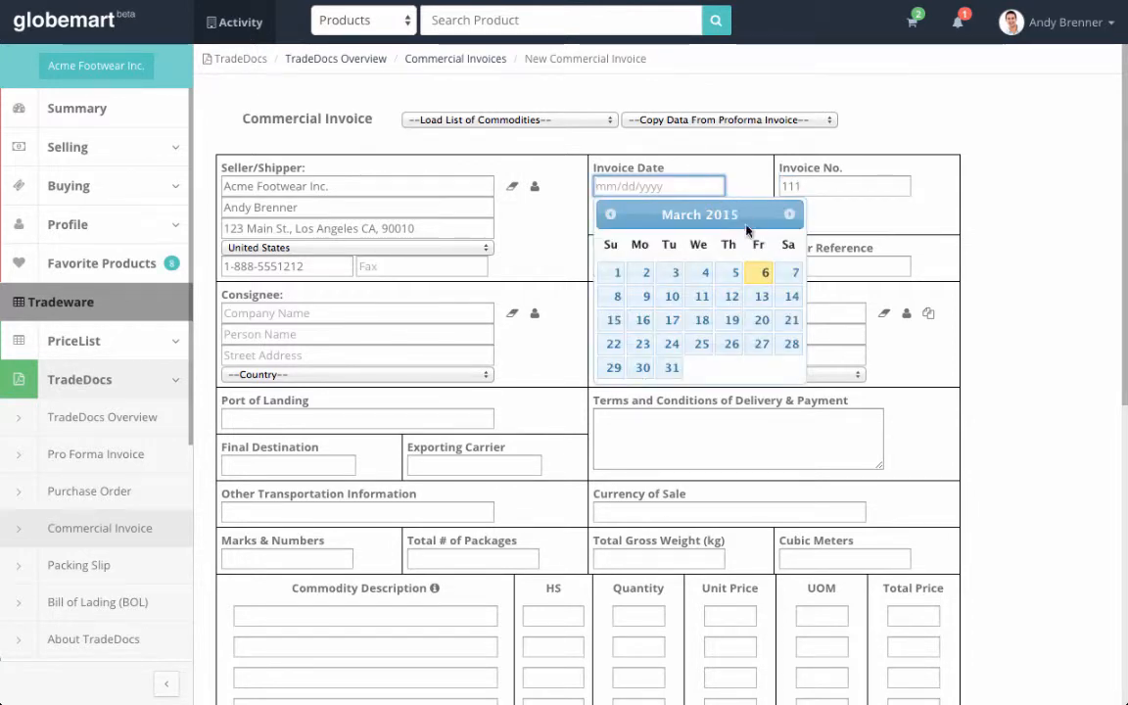
click(760, 274)
click(647, 262)
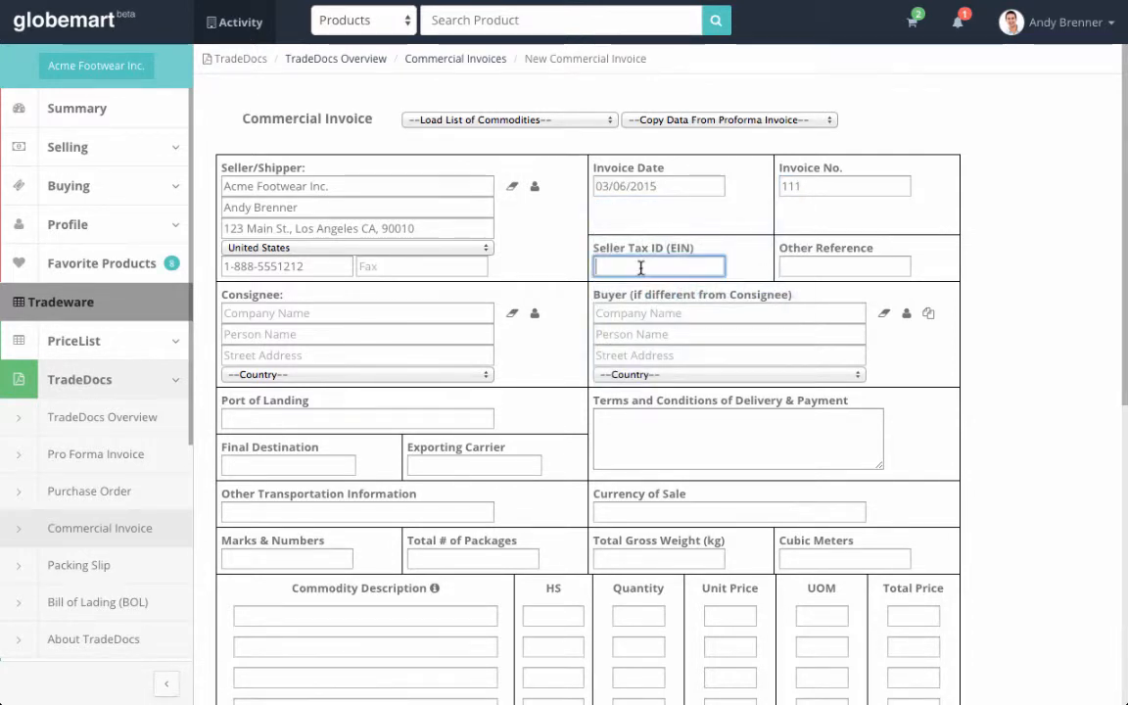
click(819, 264)
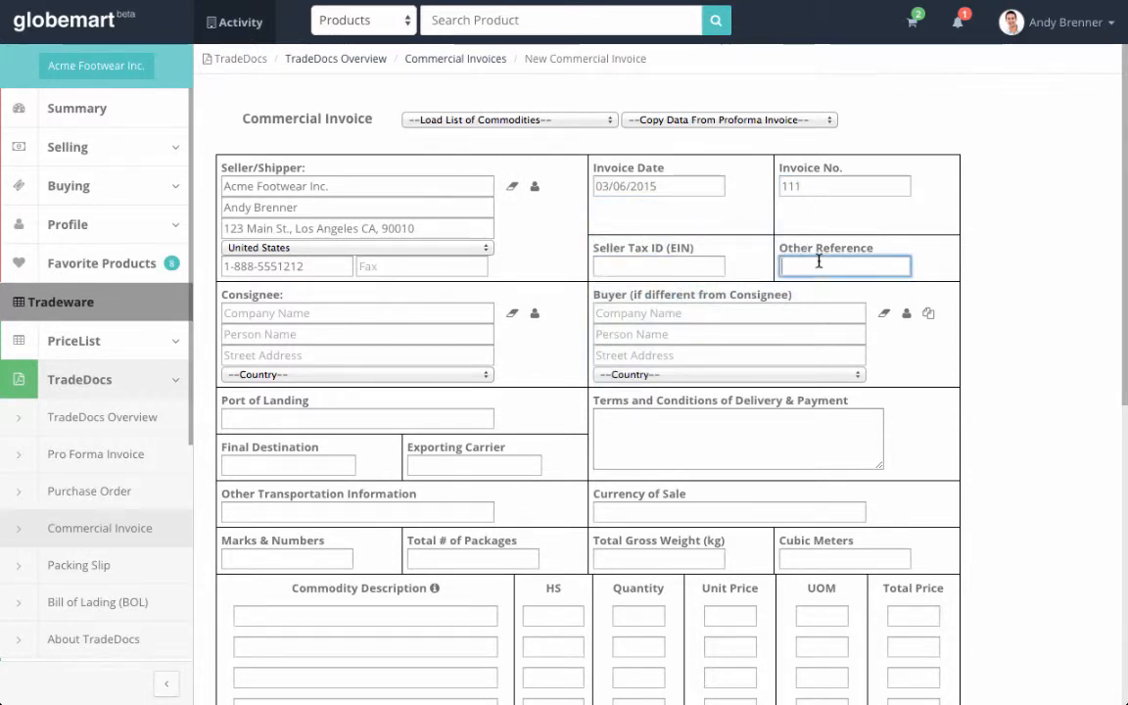
Fill in both the Consignee and the Buyer with the saved company VoIP Concepts Incorporation
click(270, 314)
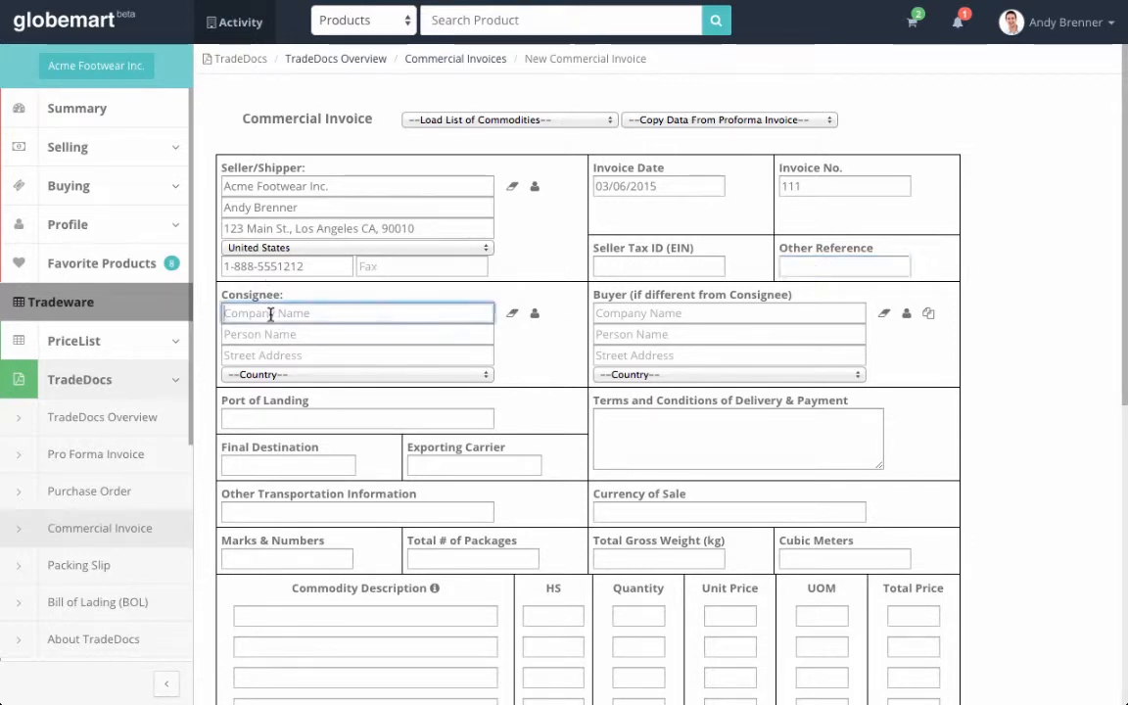
text(voip)
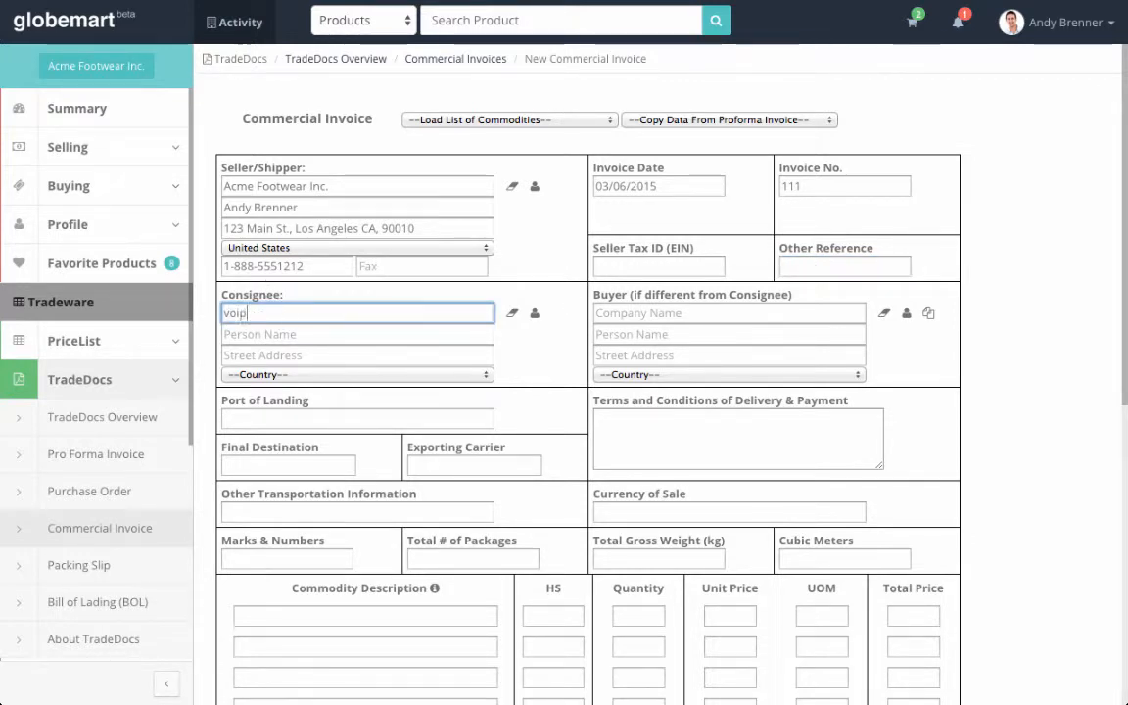
click(139, 334)
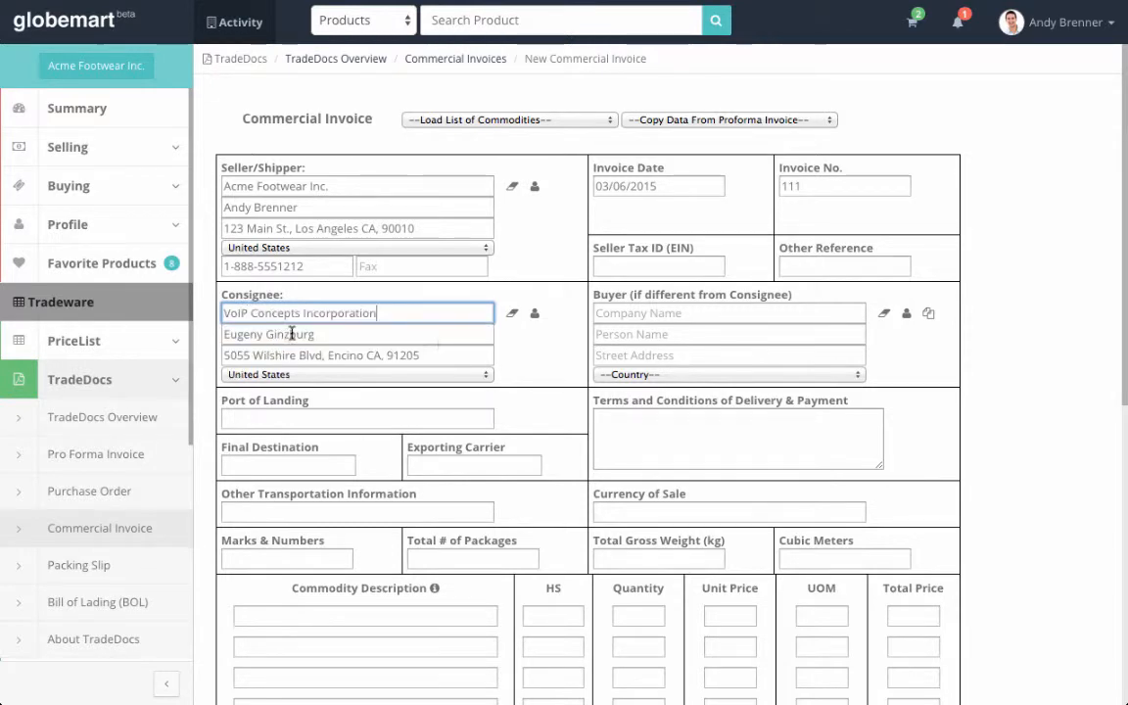
click(690, 313)
text(voip)
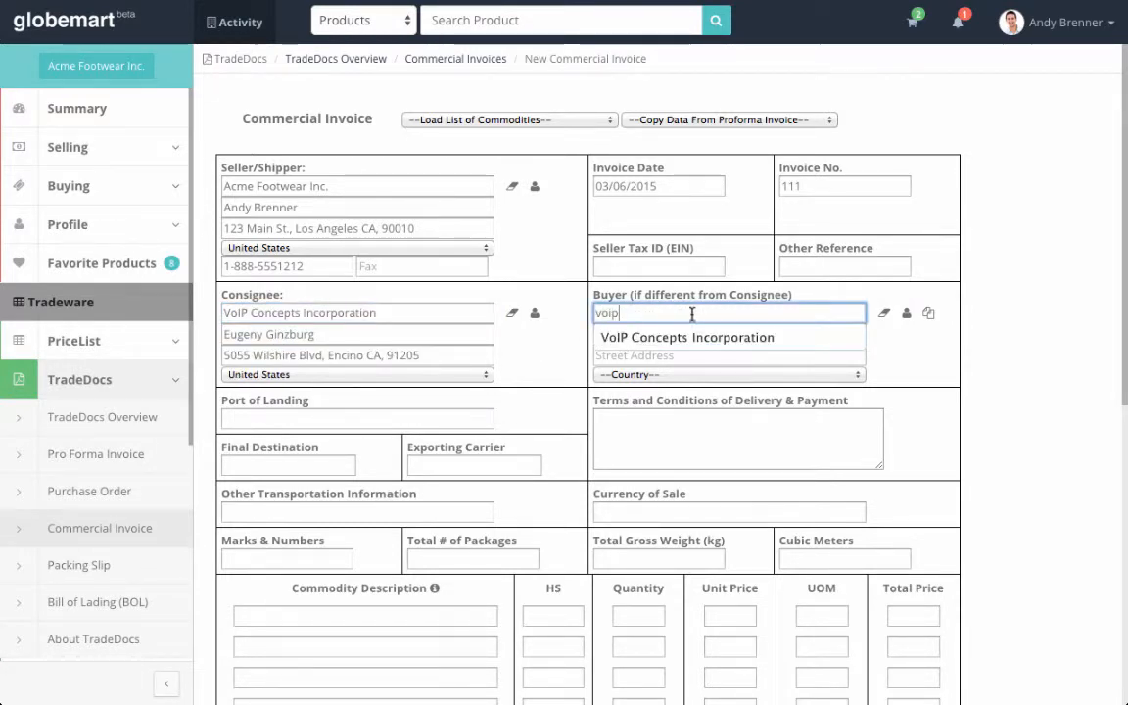
click(720, 337)
Enter the saved product Women's Mesa as the commercial invoice's first commodity line
scroll(554, 361, down, 1)
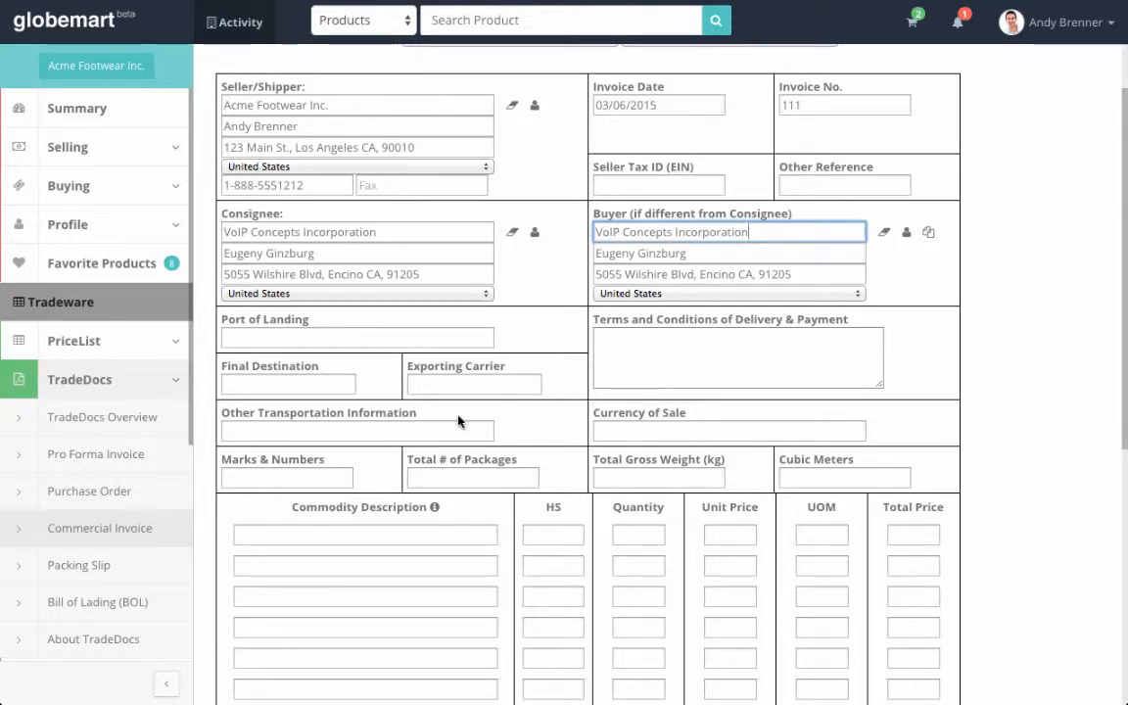
scroll(458, 423, down, 1)
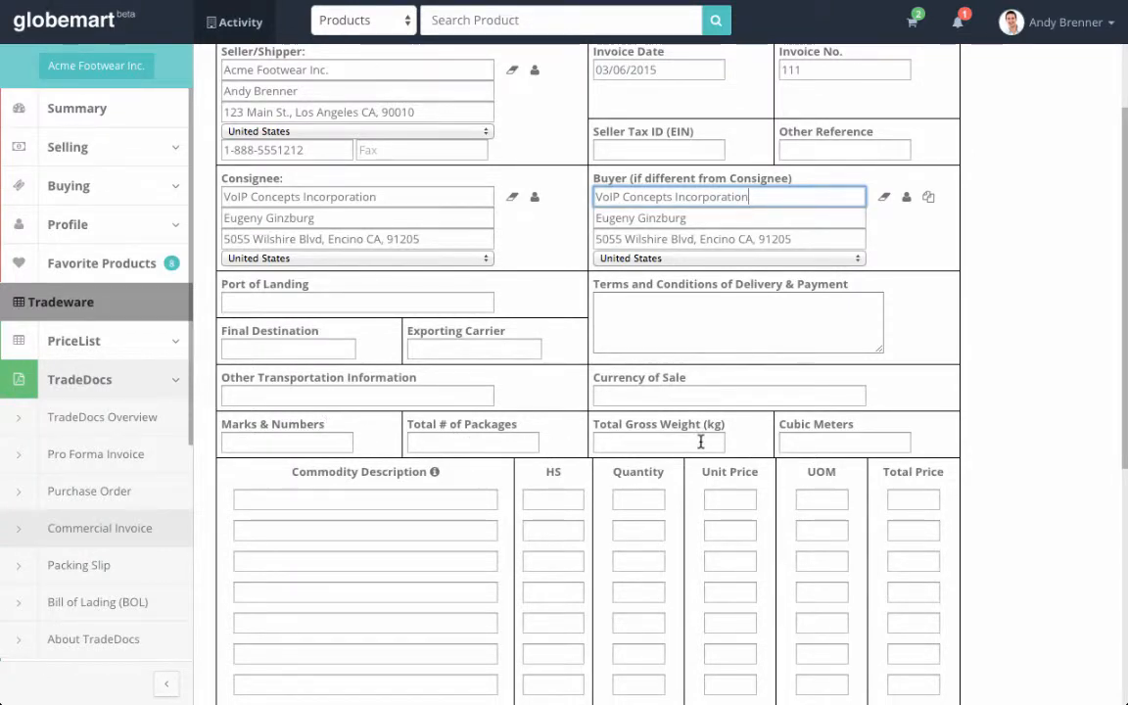
scroll(410, 423, down, 2)
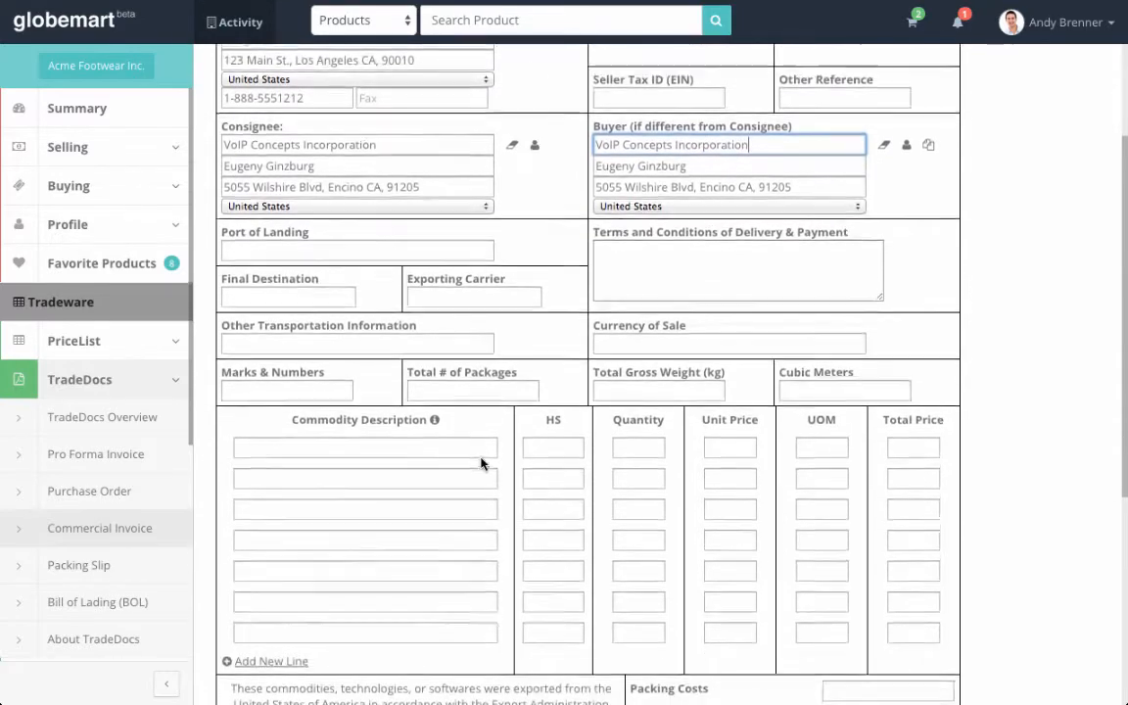
click(433, 447)
scroll(433, 447, up, 1)
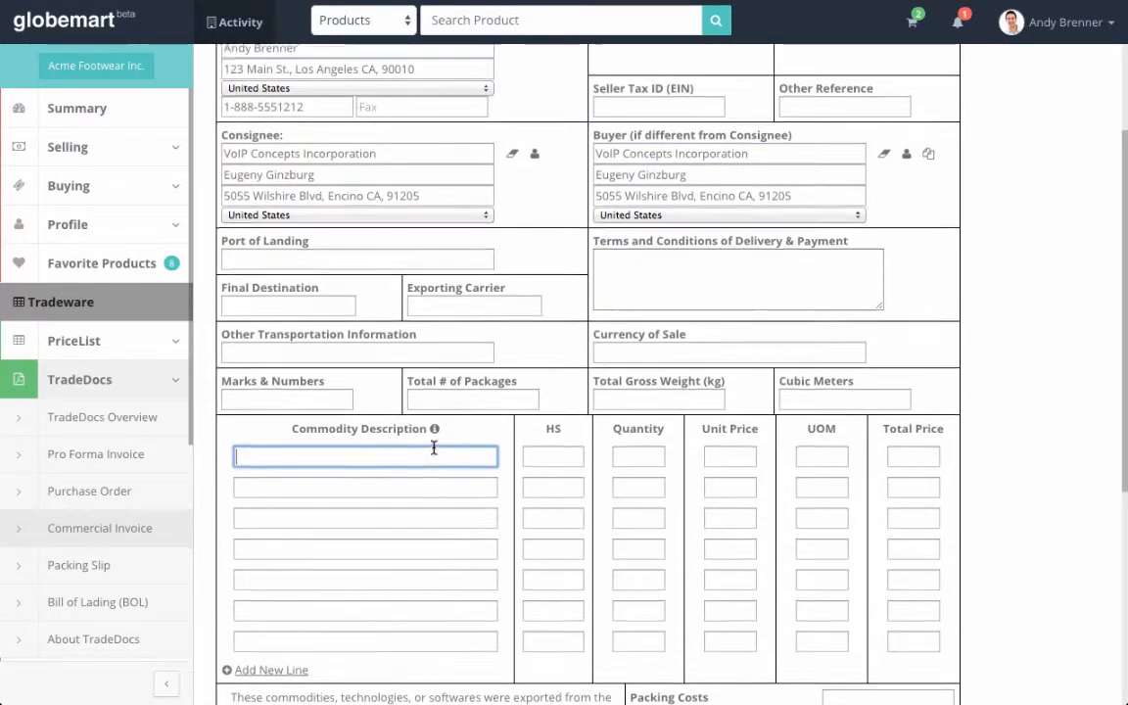
scroll(434, 447, up, 3)
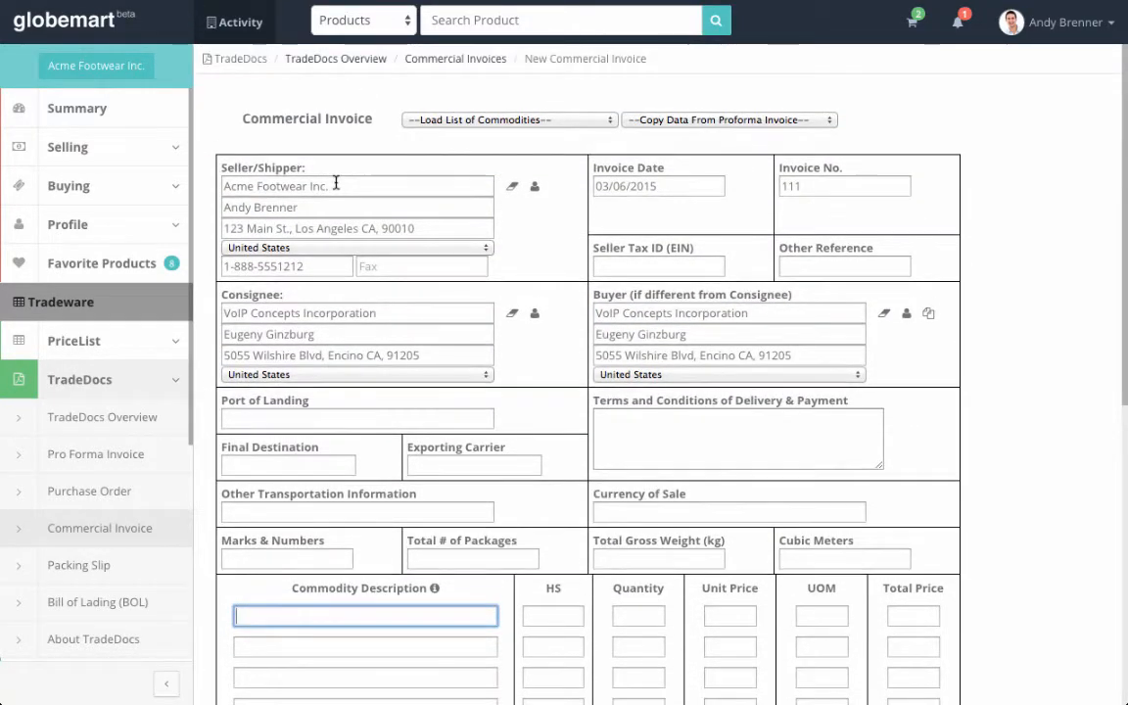
scroll(336, 183, down, 5)
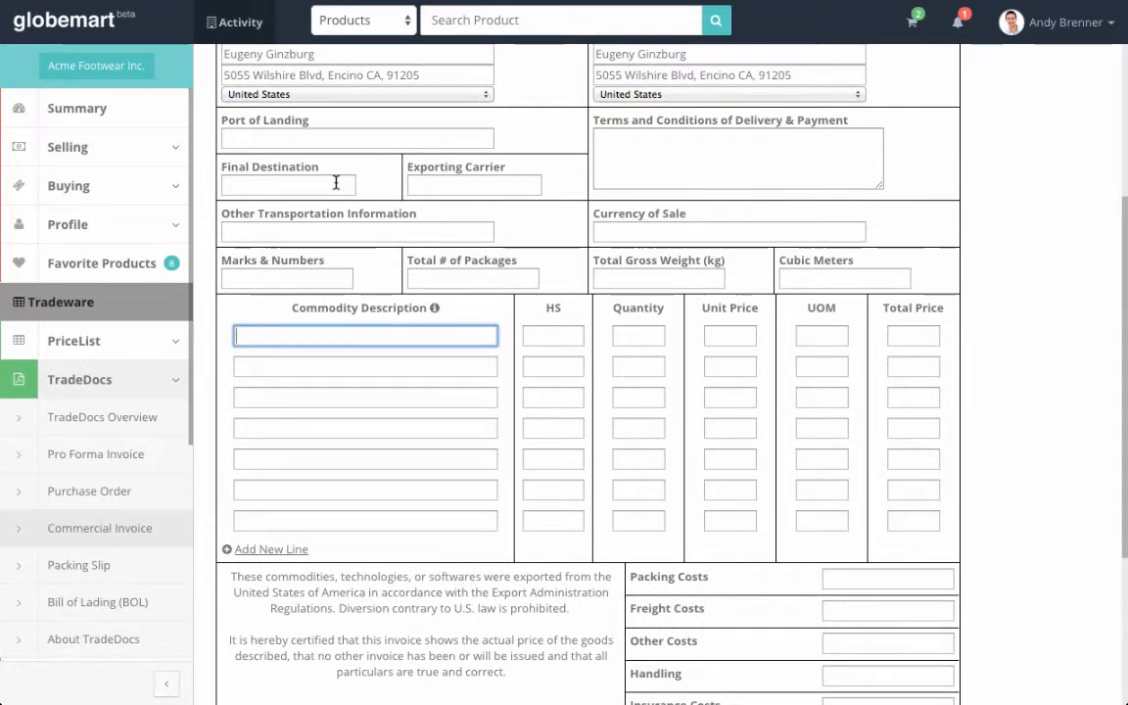
text(wome)
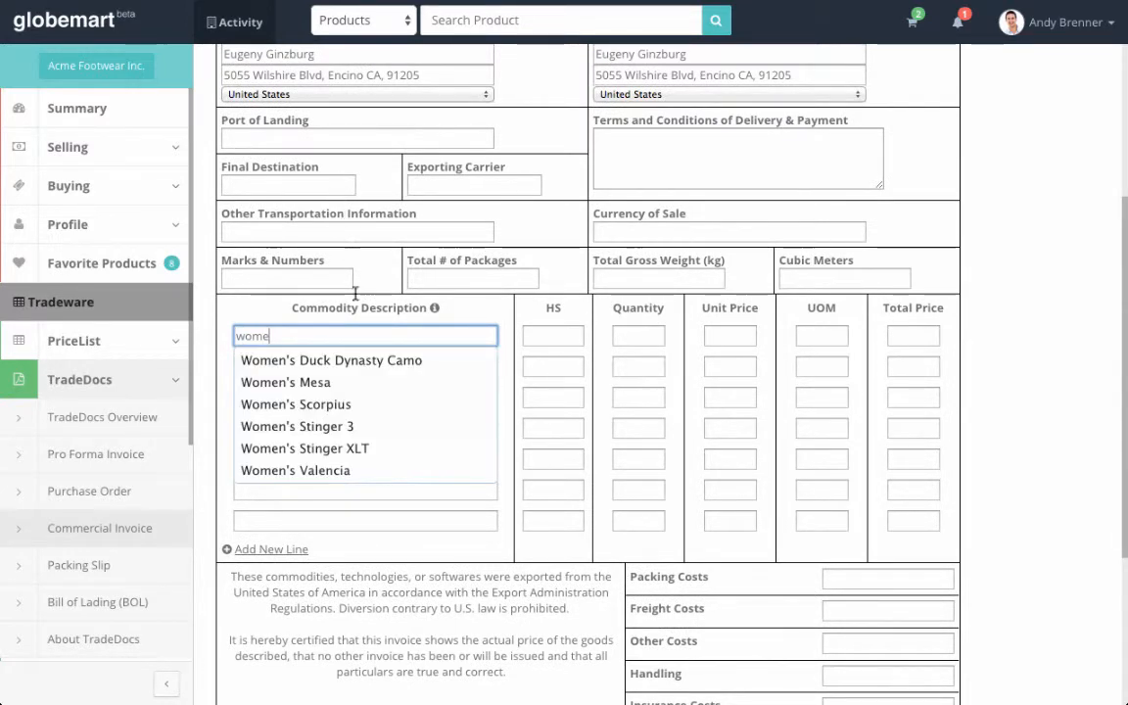
click(358, 382)
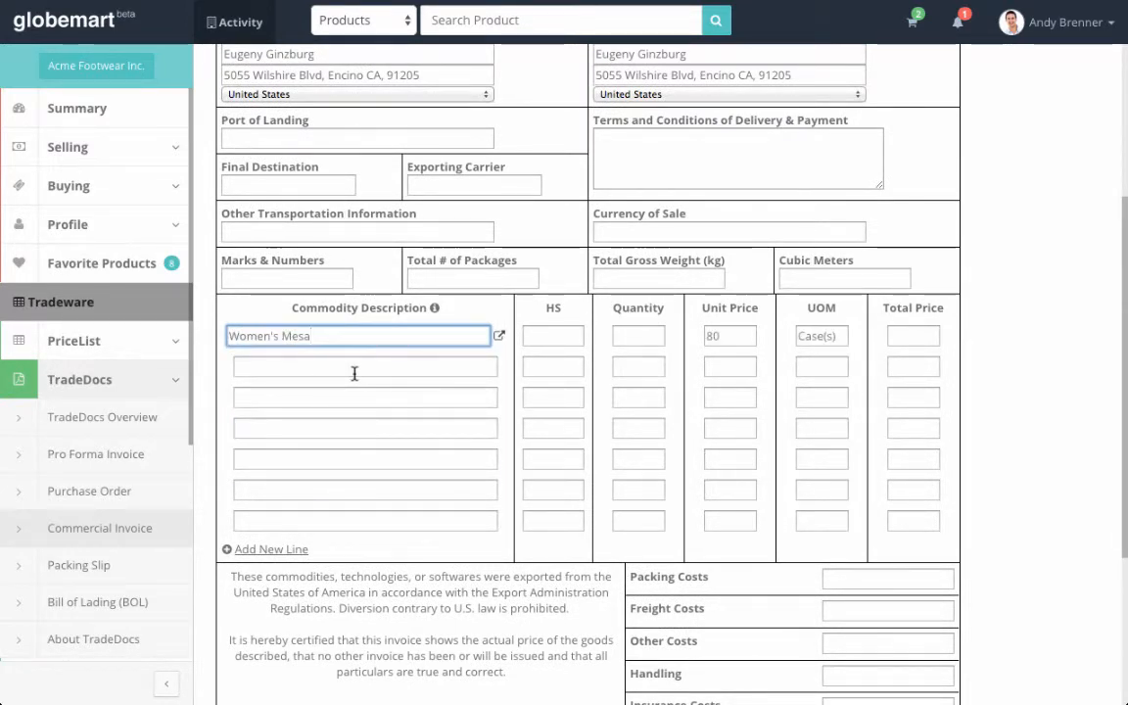
Set the Quantity of the Women's Mesa line to 50 and update its total price
click(556, 333)
click(641, 337)
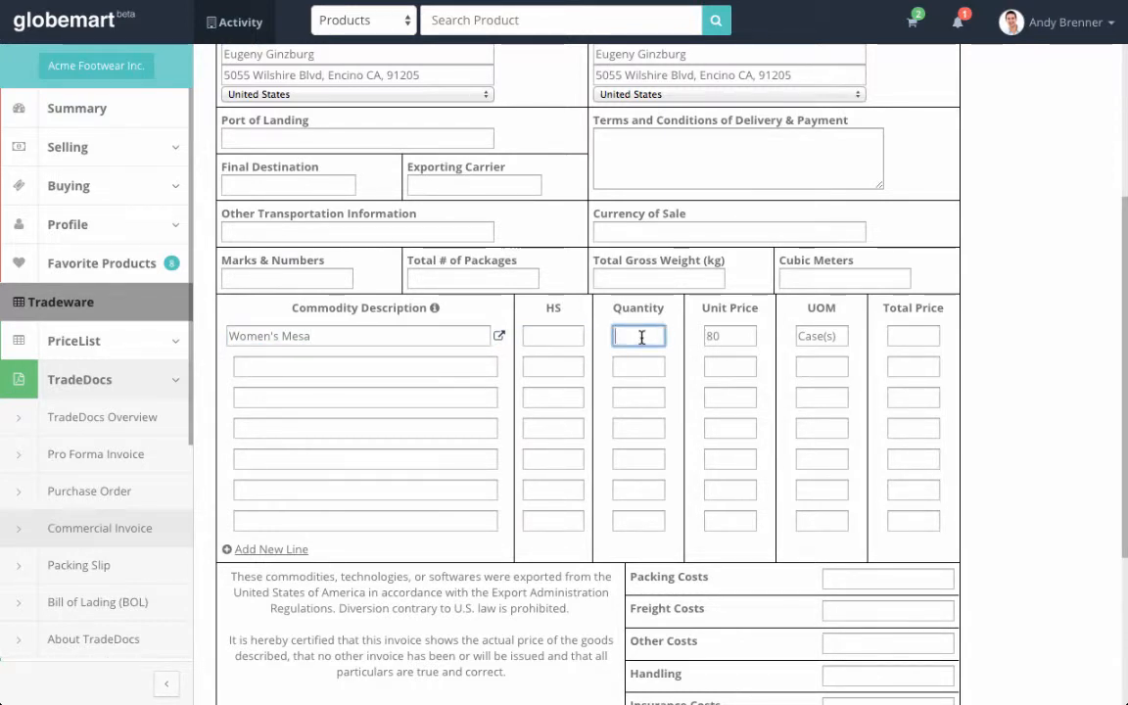
text(50)
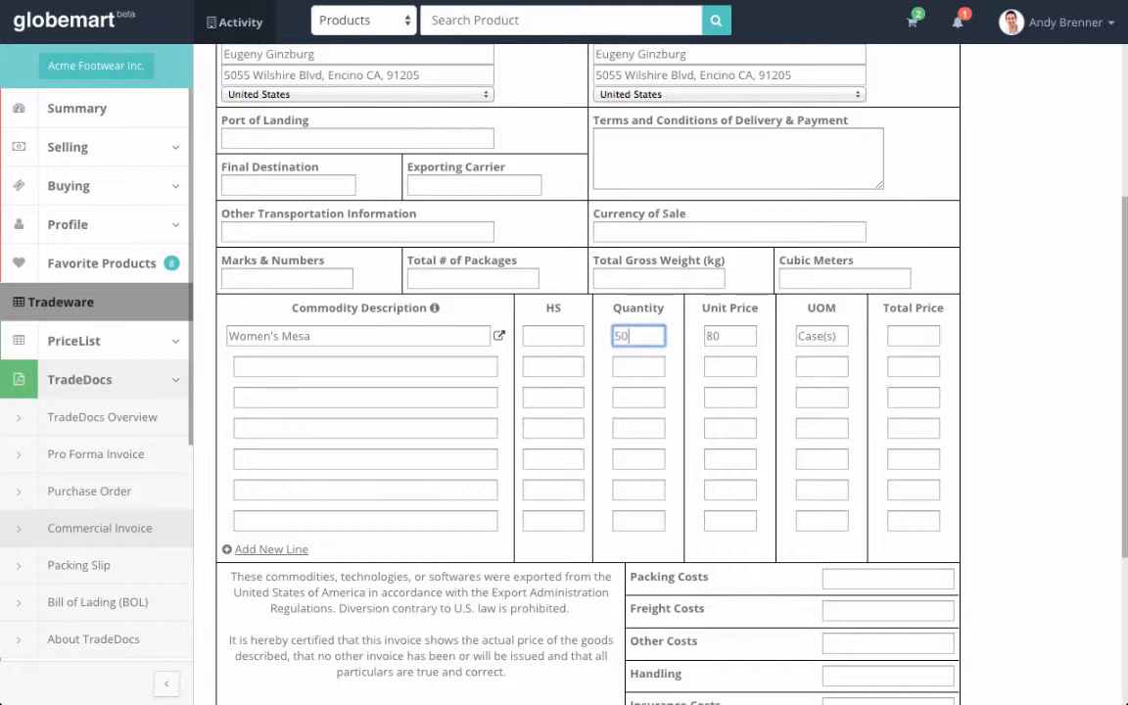
click(648, 366)
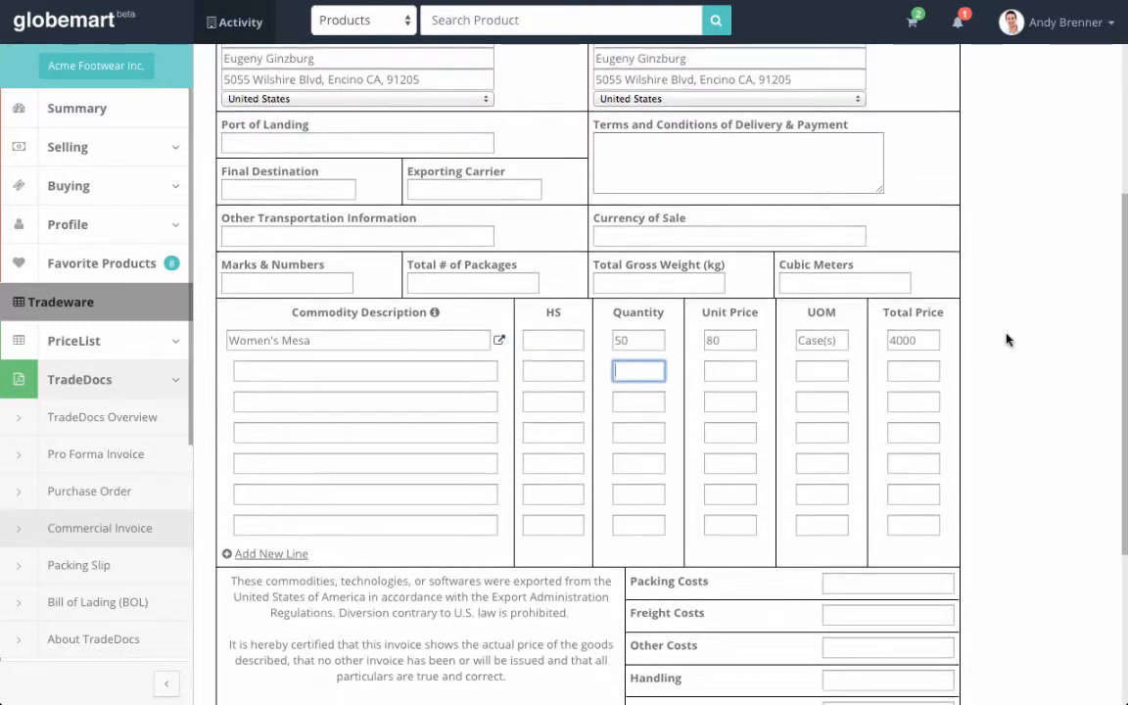
Save the commercial invoice and open the list of commercial invoices
scroll(1008, 337, down, 3)
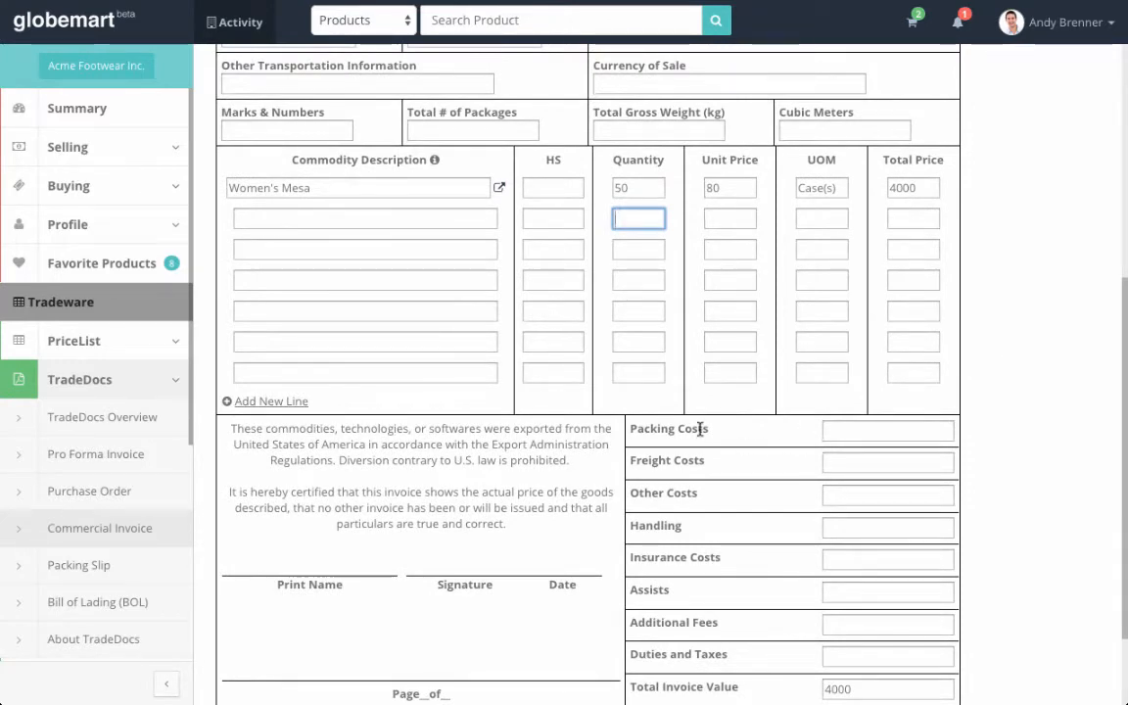
scroll(811, 622, down, 1)
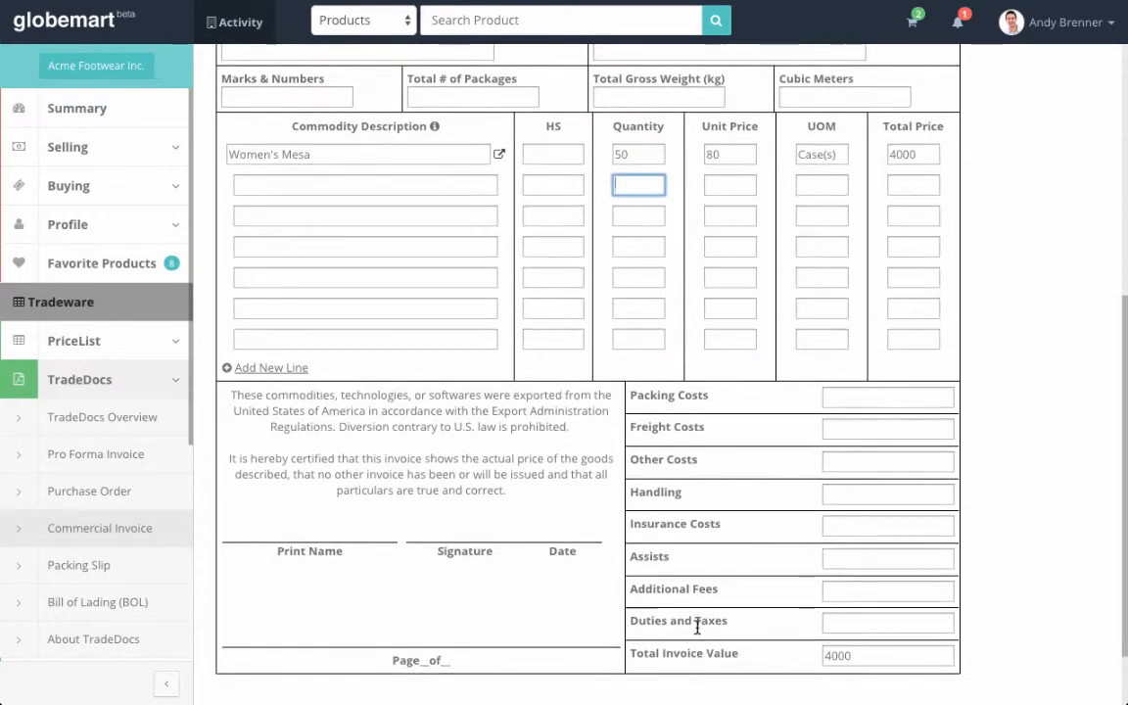
click(837, 655)
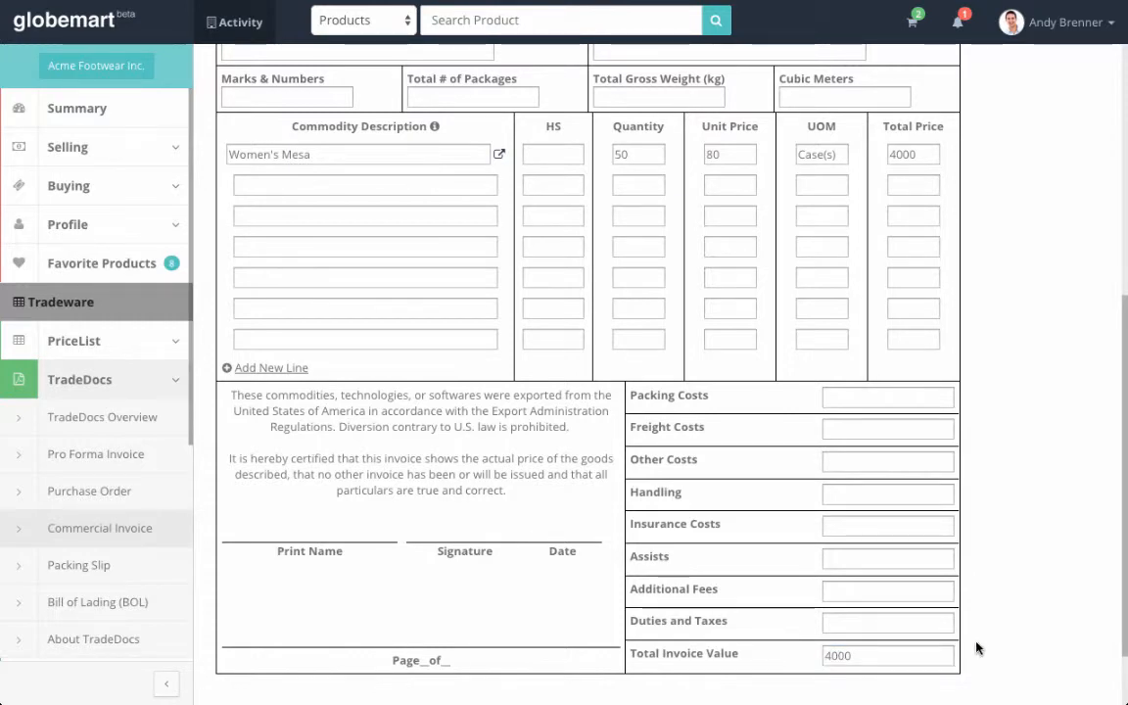
scroll(984, 651, down, 3)
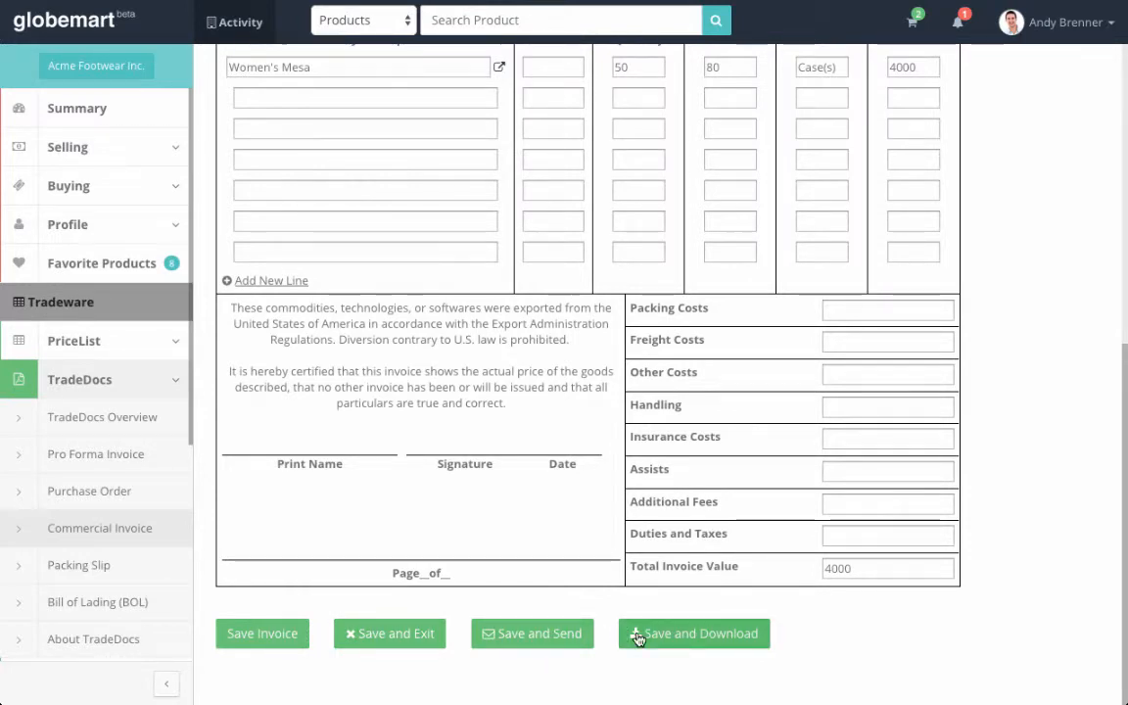
click(289, 638)
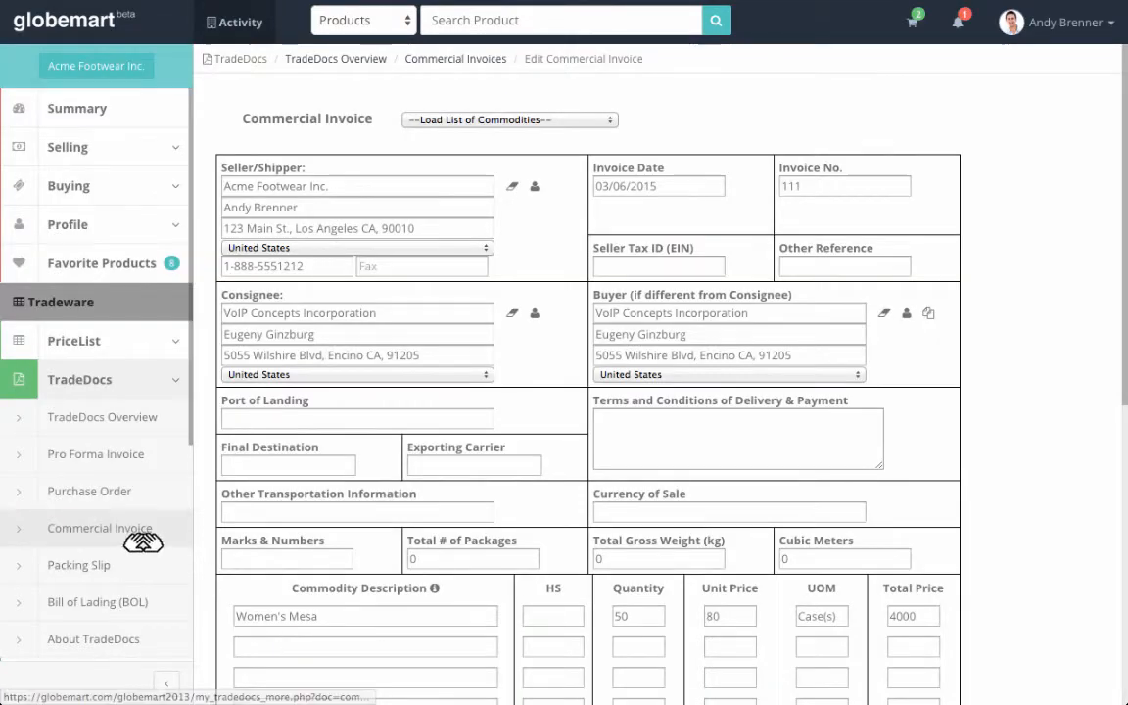
click(142, 536)
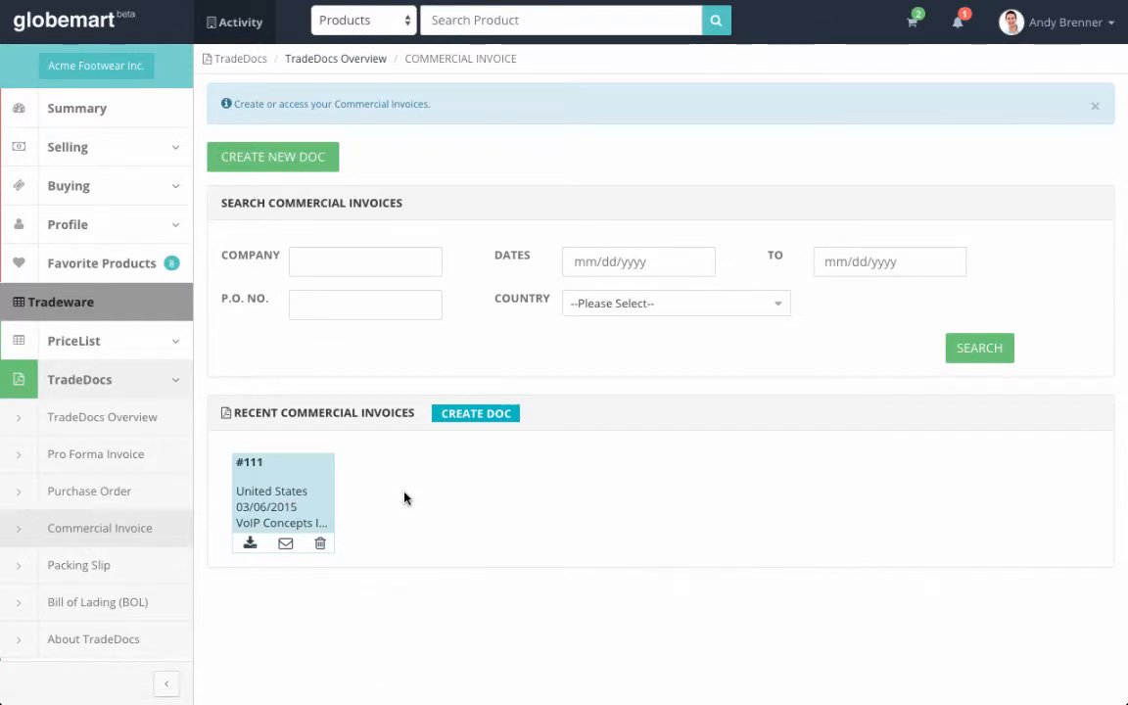
Open a new blank packing slip and examine its header, commodity and total quantity fields
click(99, 570)
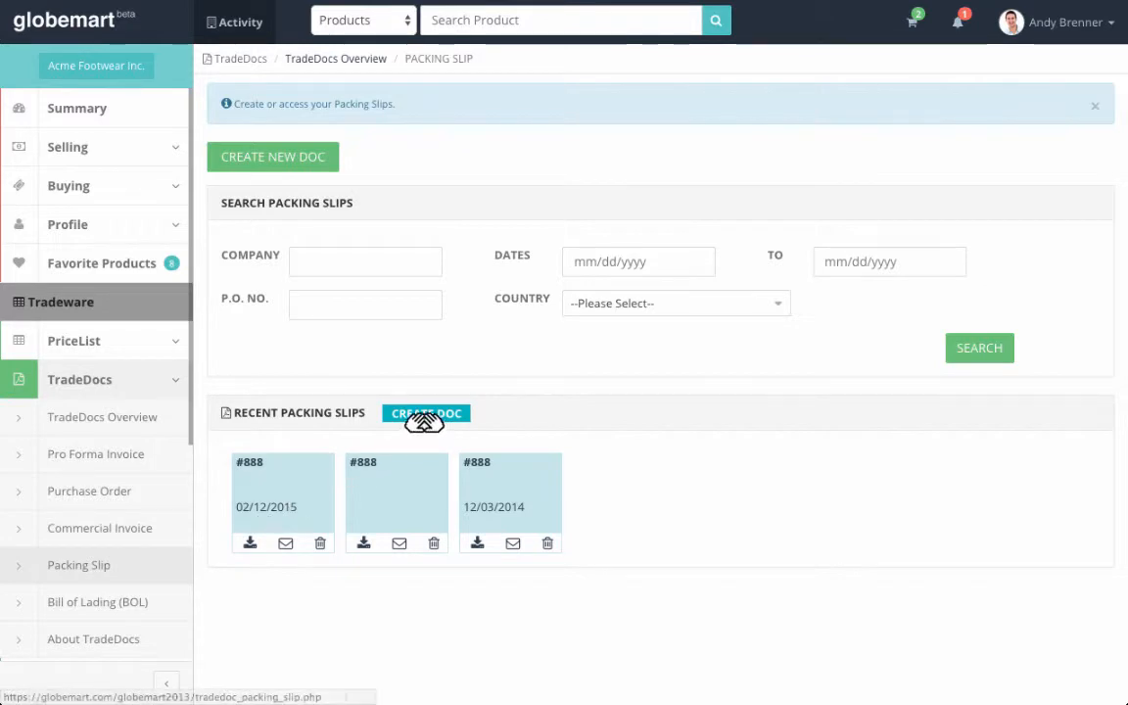
click(424, 415)
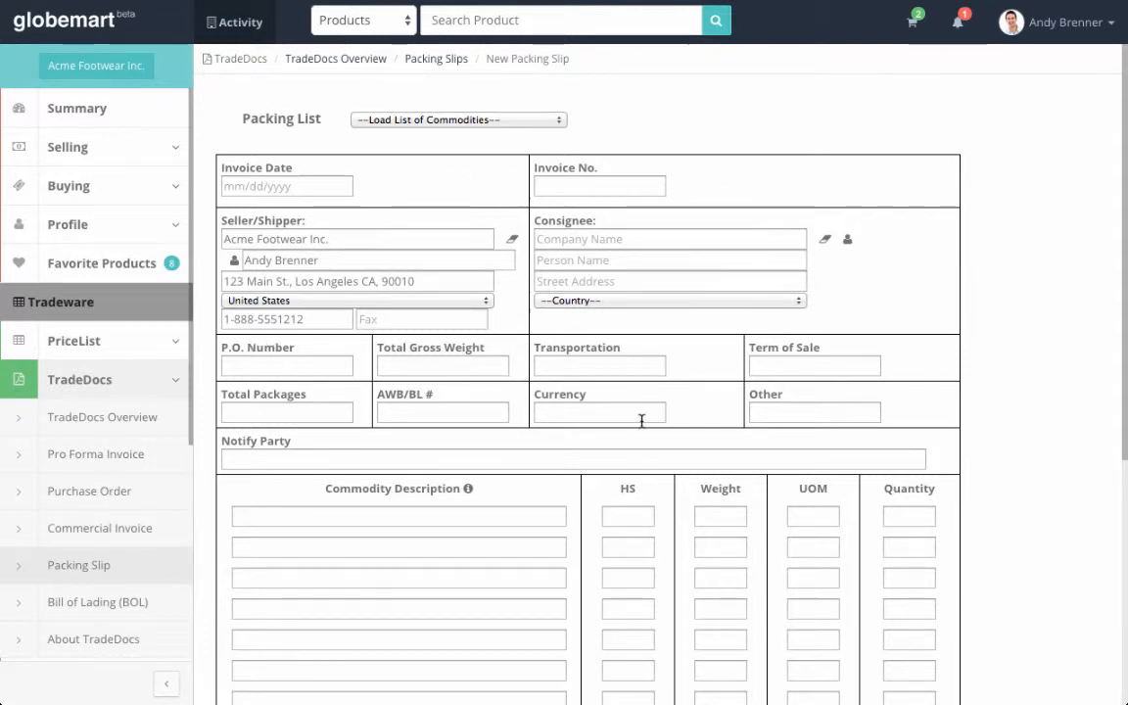
scroll(642, 421, down, 2)
click(534, 432)
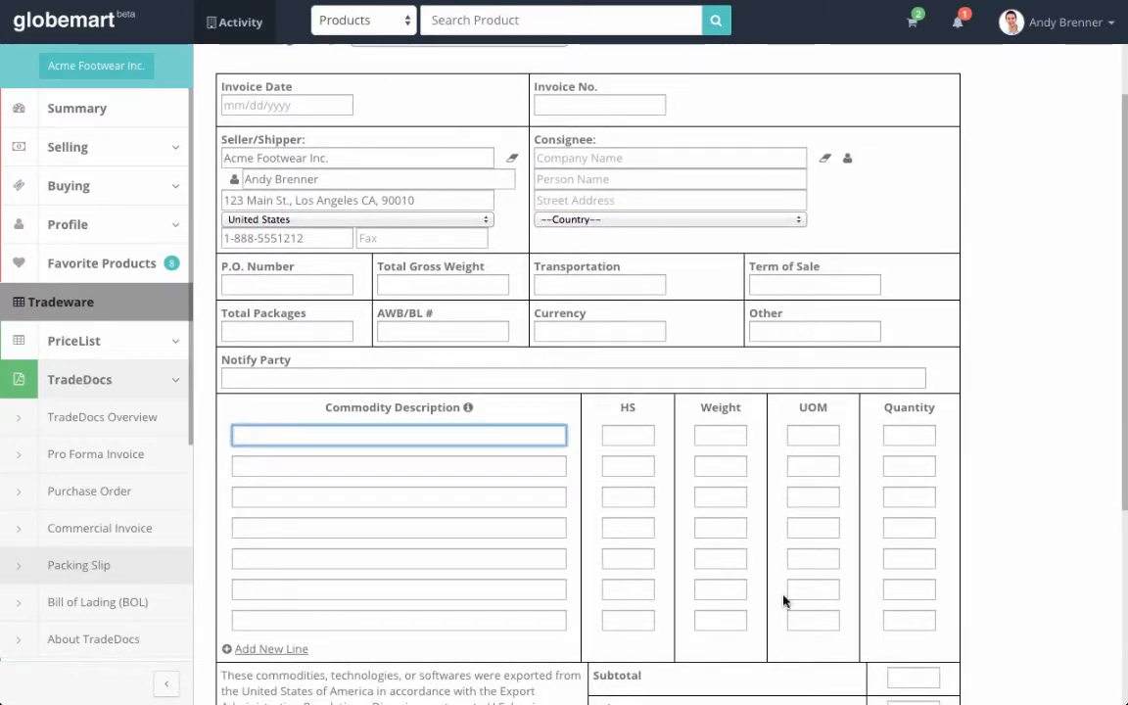
scroll(783, 601, down, 5)
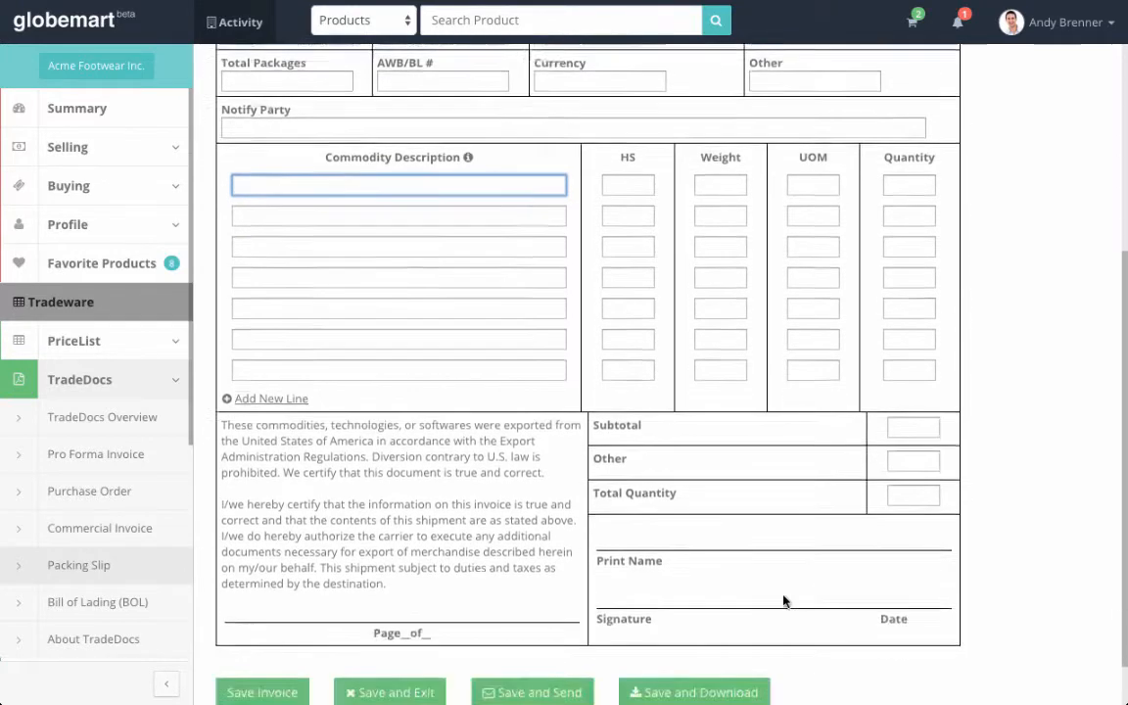
scroll(783, 600, down, 1)
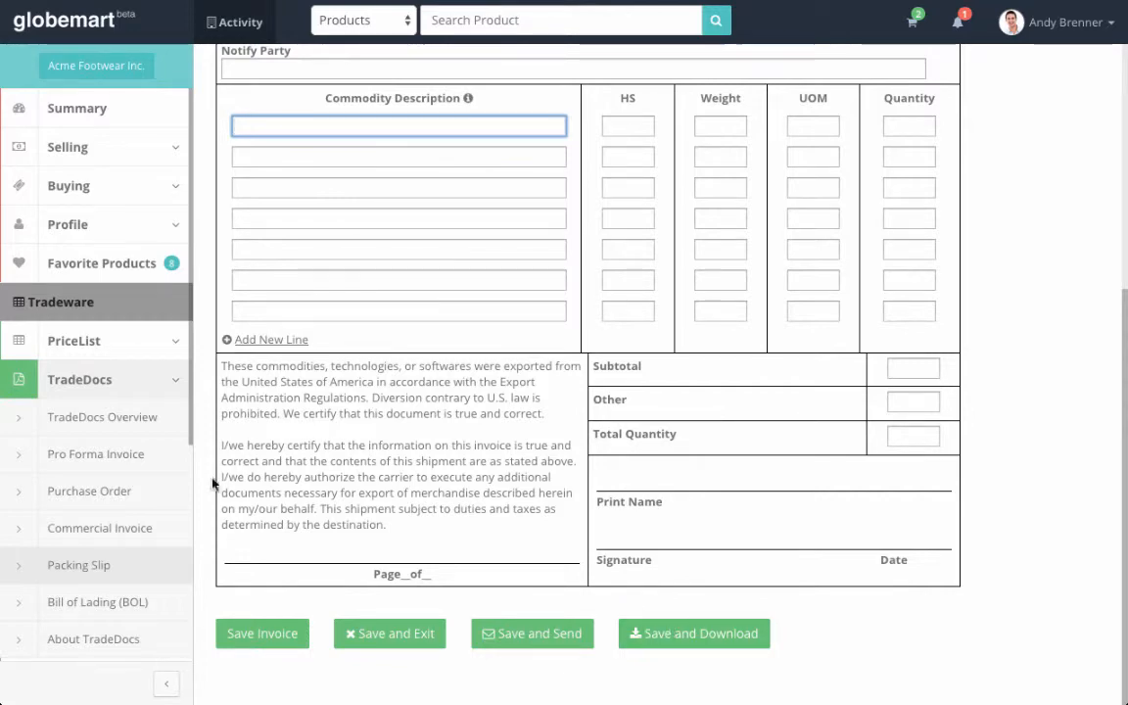
Start a new bill of lading and set its Bill of Lading Number to 111
click(122, 602)
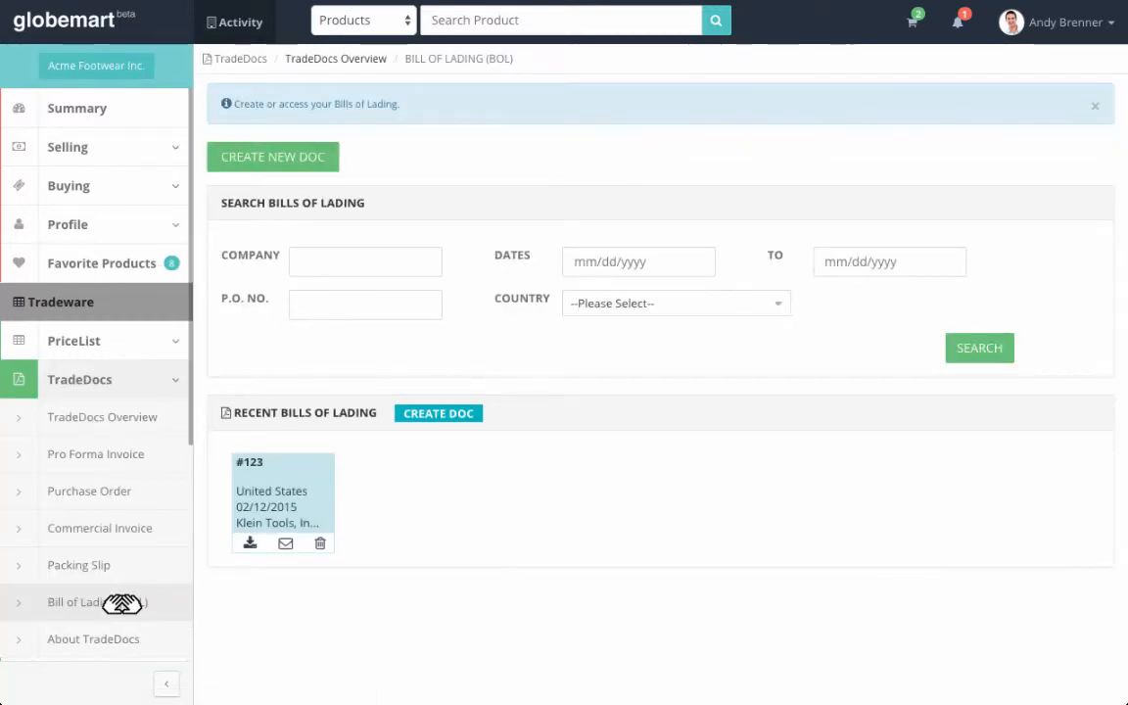
click(425, 413)
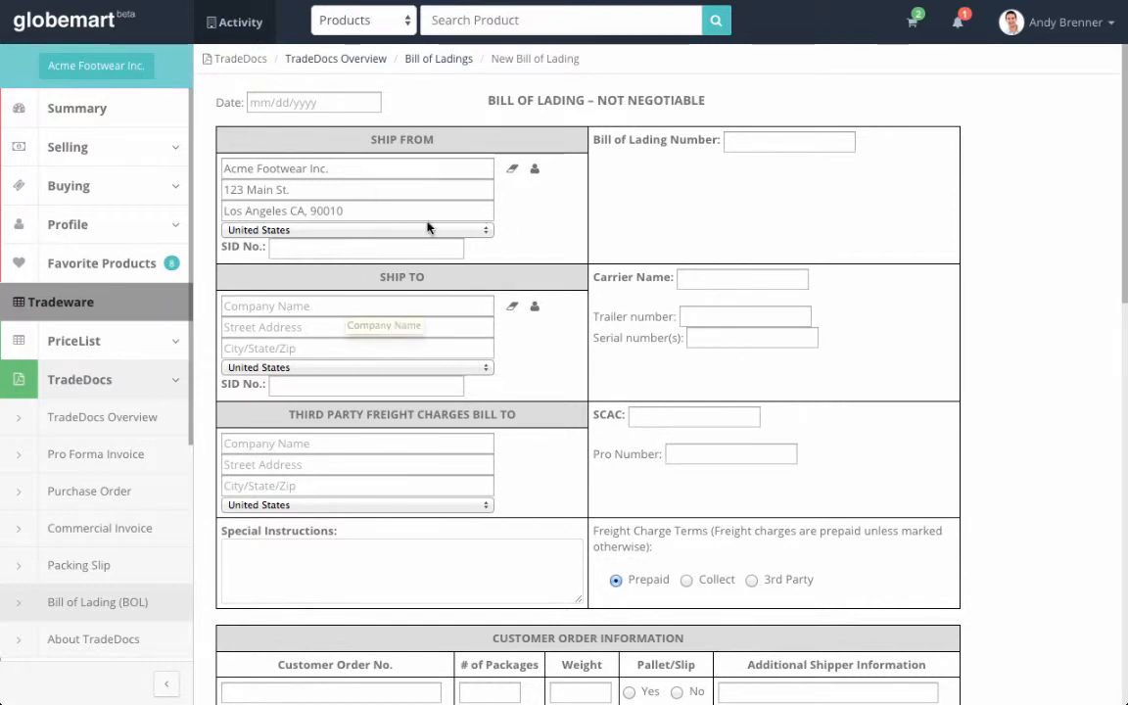
click(740, 139)
text(111)
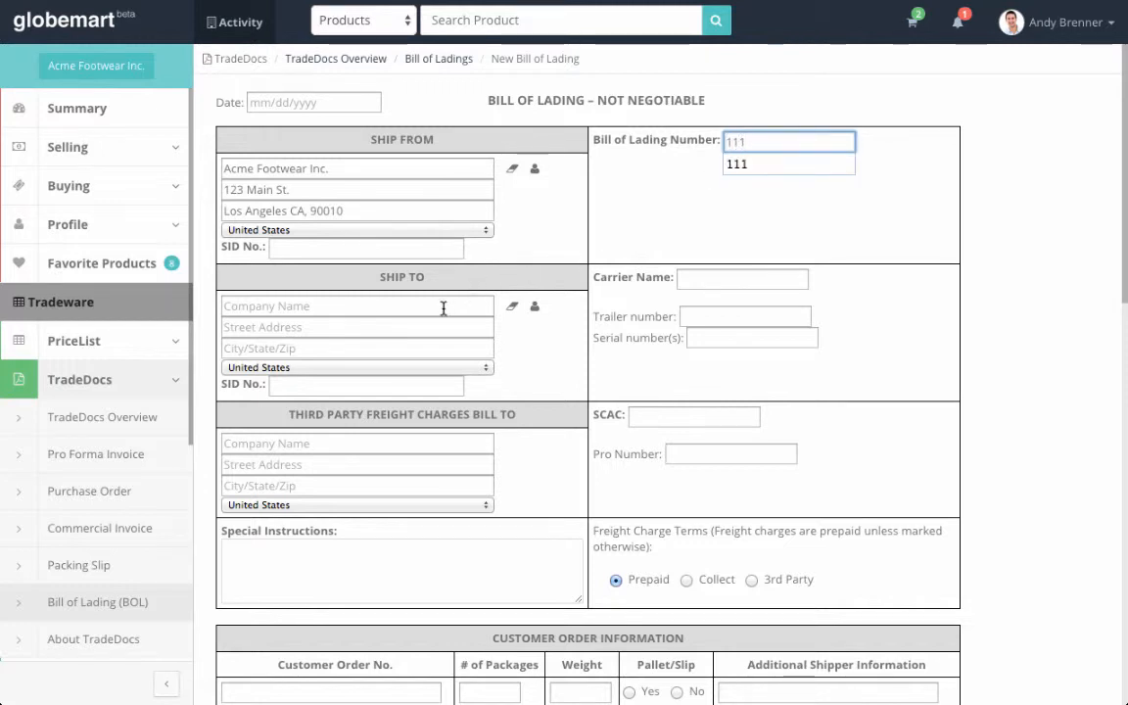
Fill in the bill of lading's Ship To section with the saved company VoIP Concepts Incorporation
click(443, 307)
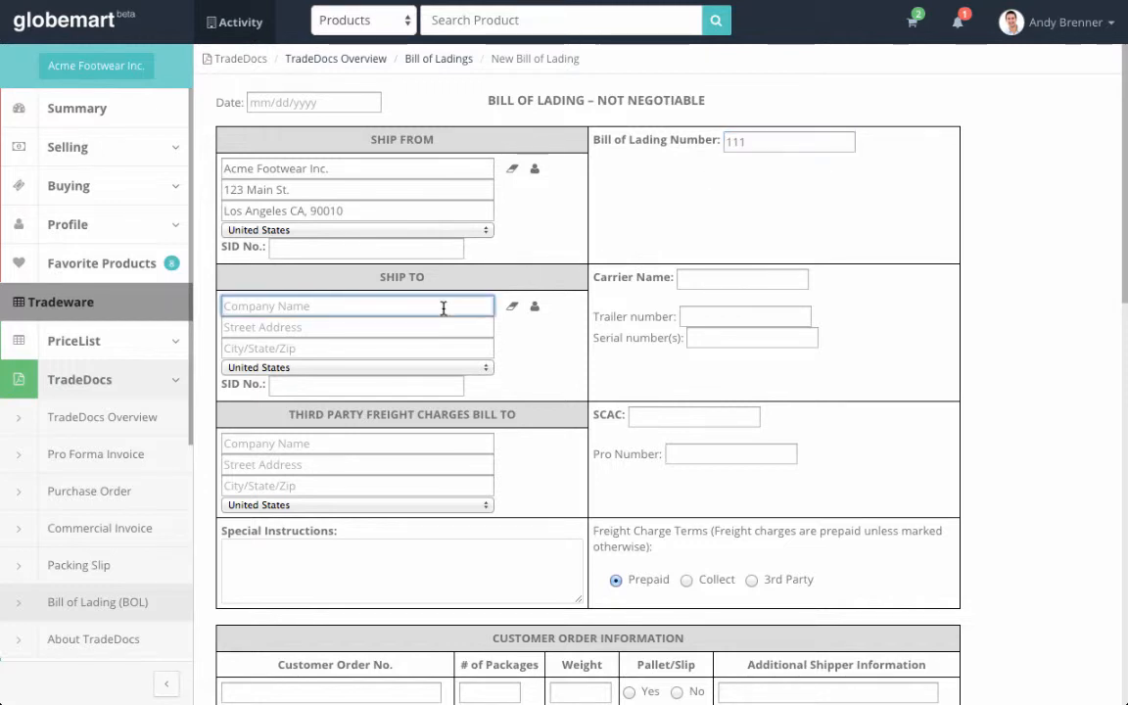
text(VoIP)
click(453, 330)
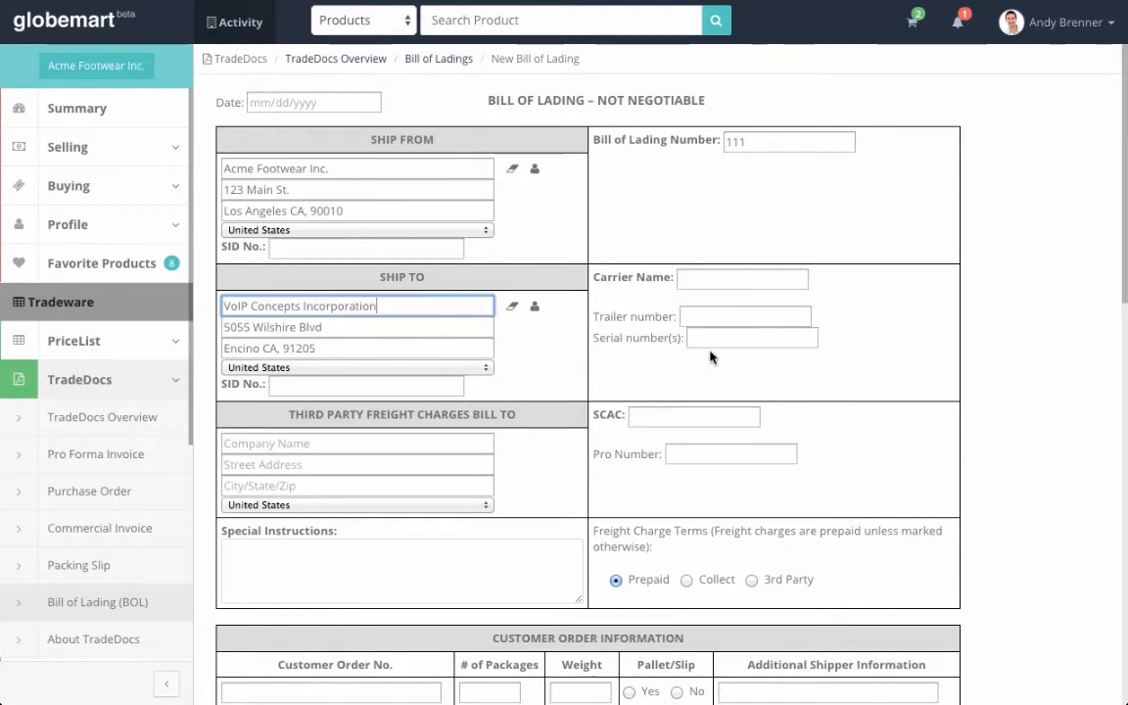
Enter the saved product Women's Mesa as the first commodity line under Carrier Information
scroll(548, 391, down, 1)
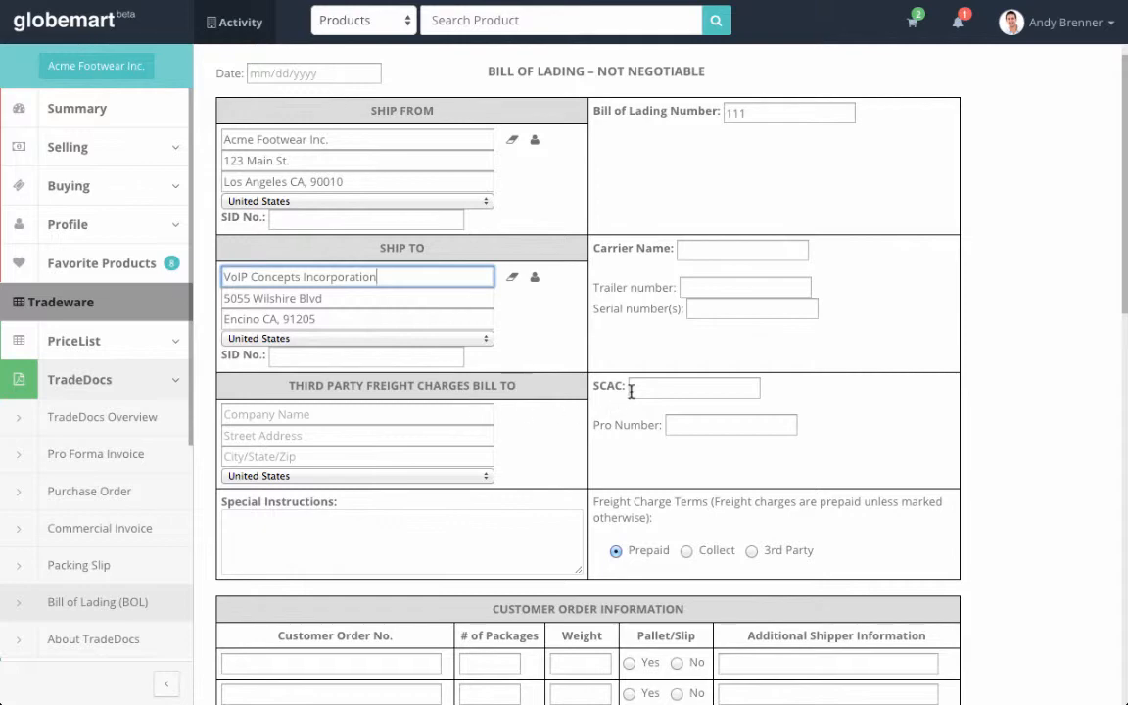
scroll(632, 427, down, 2)
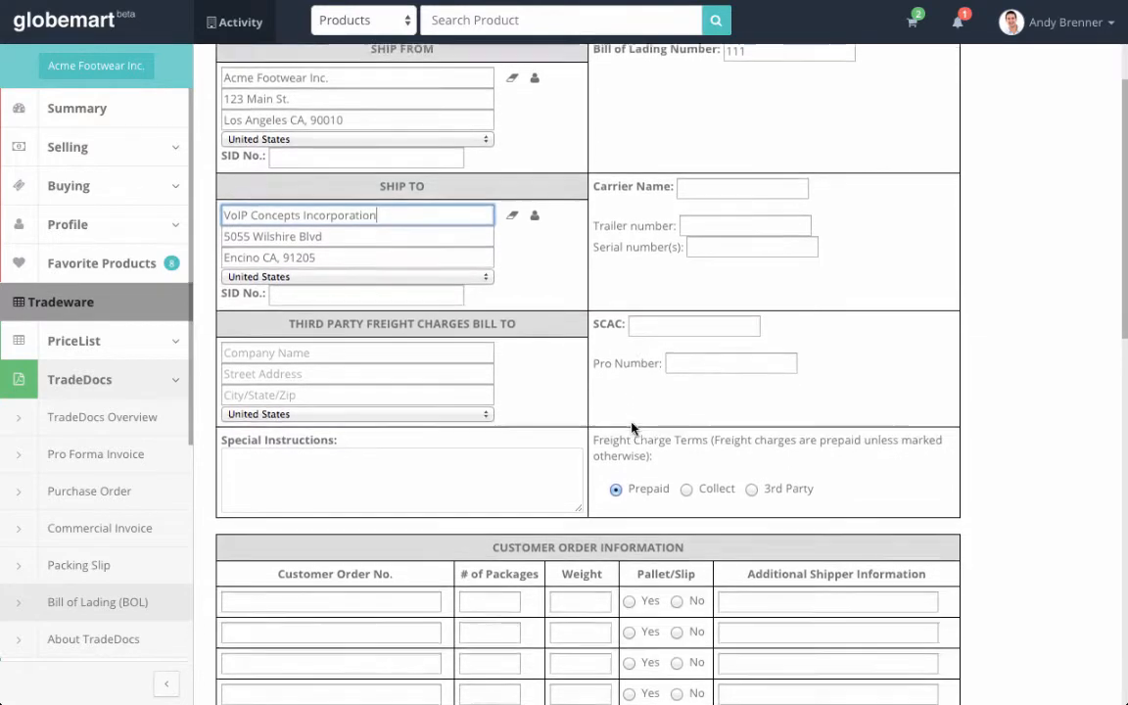
scroll(662, 449, down, 2)
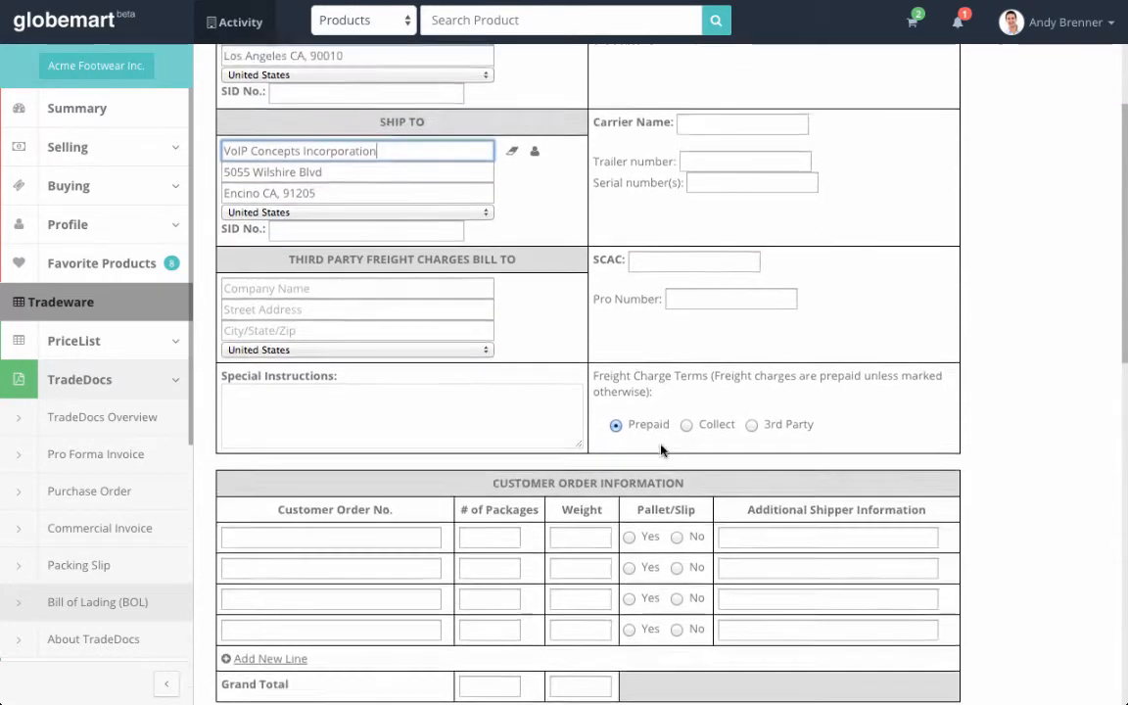
scroll(662, 449, down, 3)
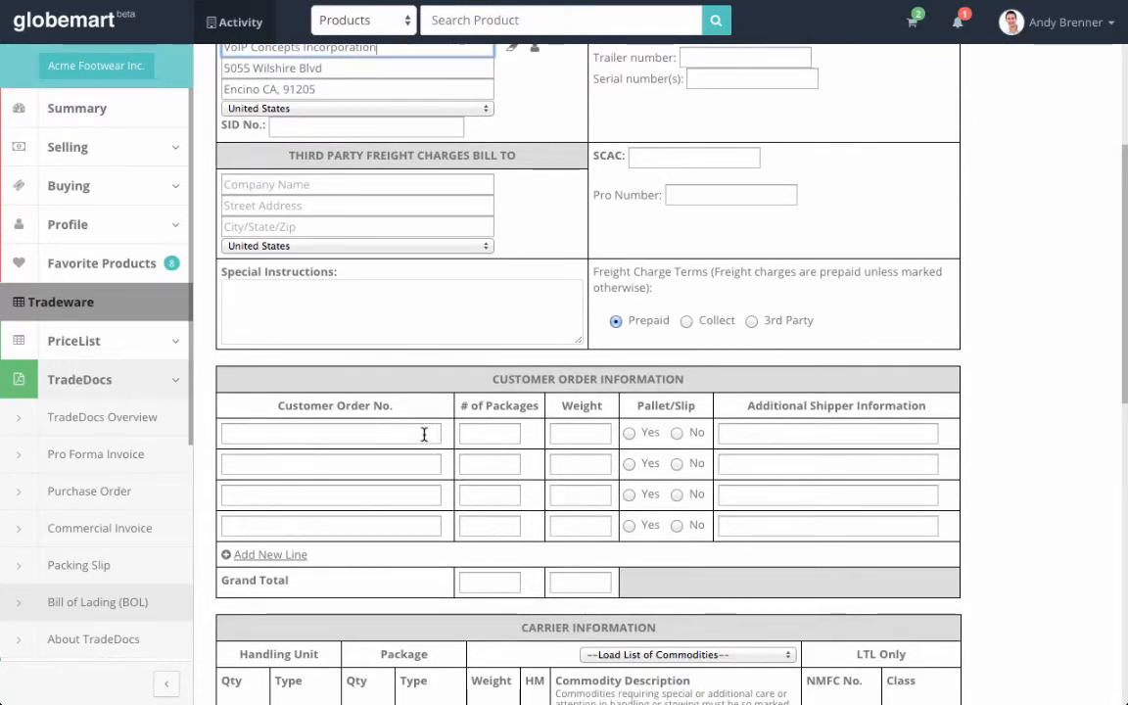
scroll(424, 433, down, 2)
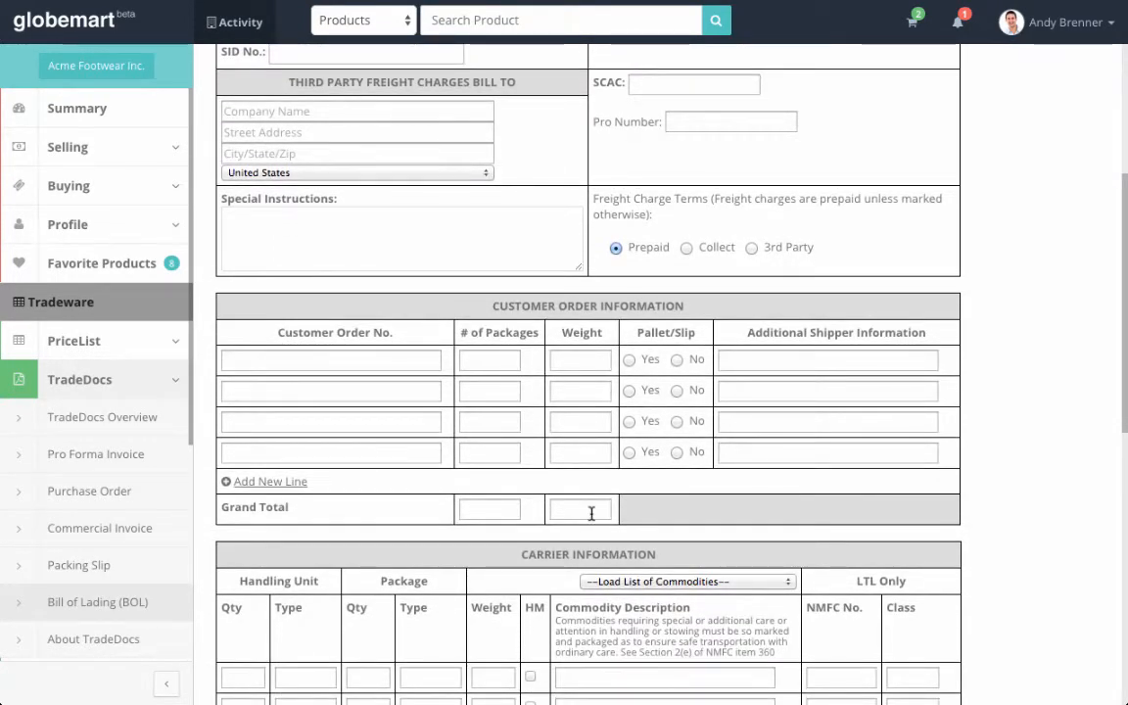
scroll(590, 511, down, 3)
scroll(357, 536, down, 3)
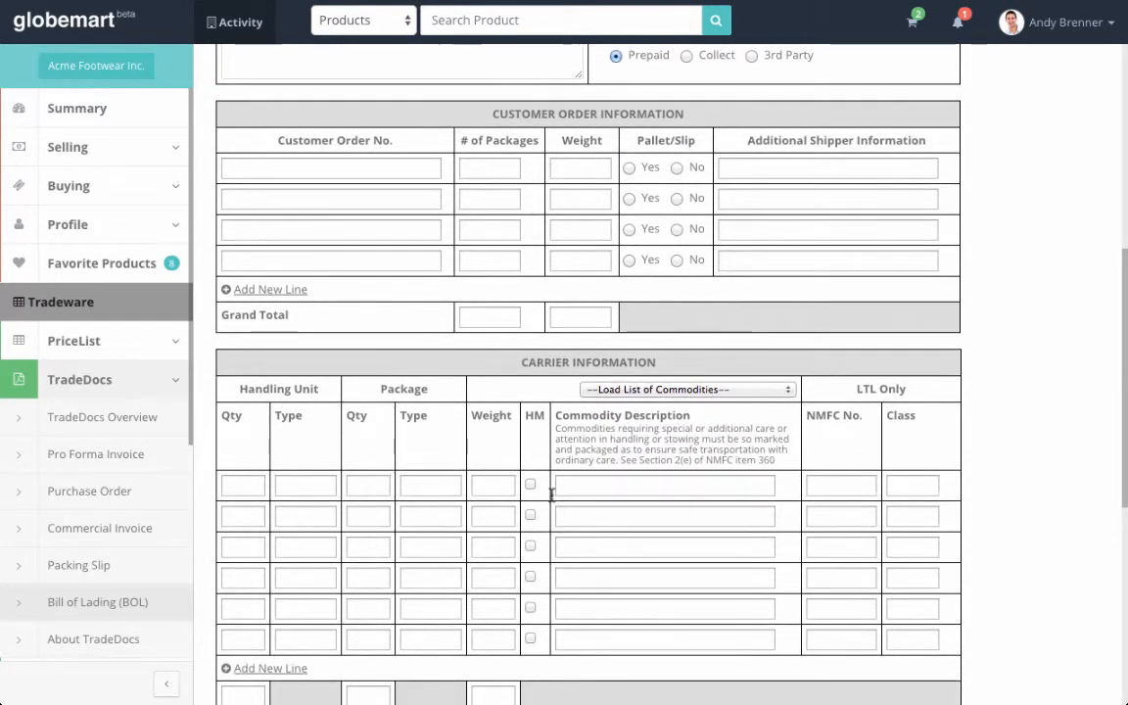
click(593, 490)
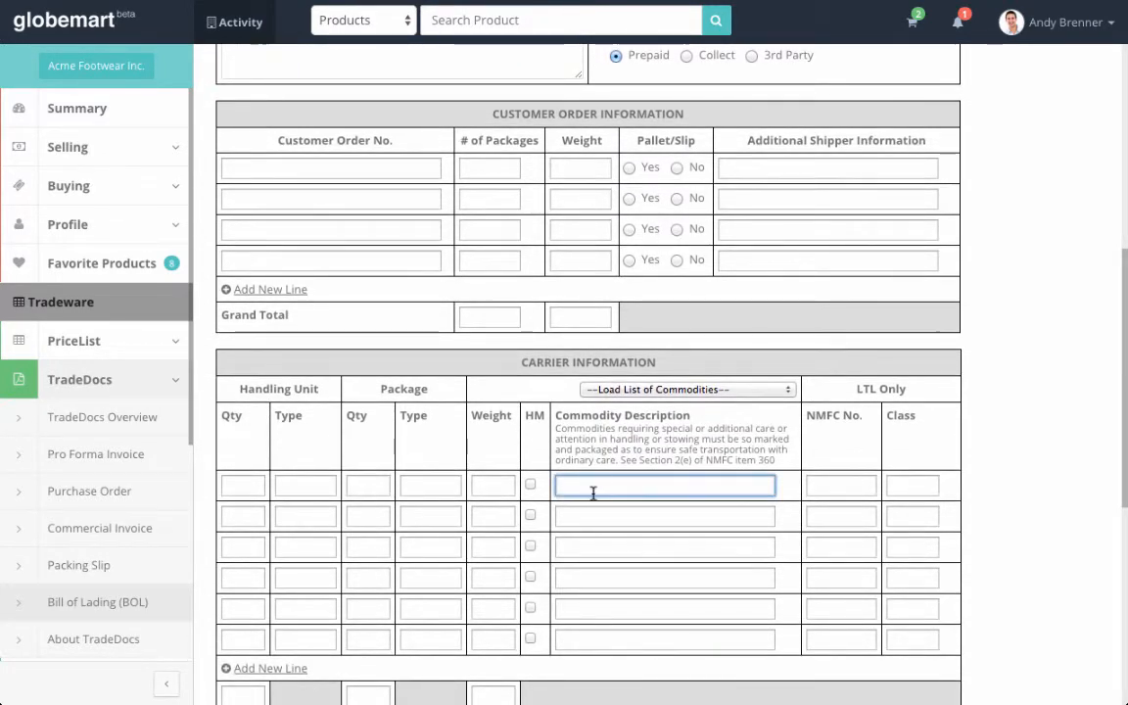
text(wom)
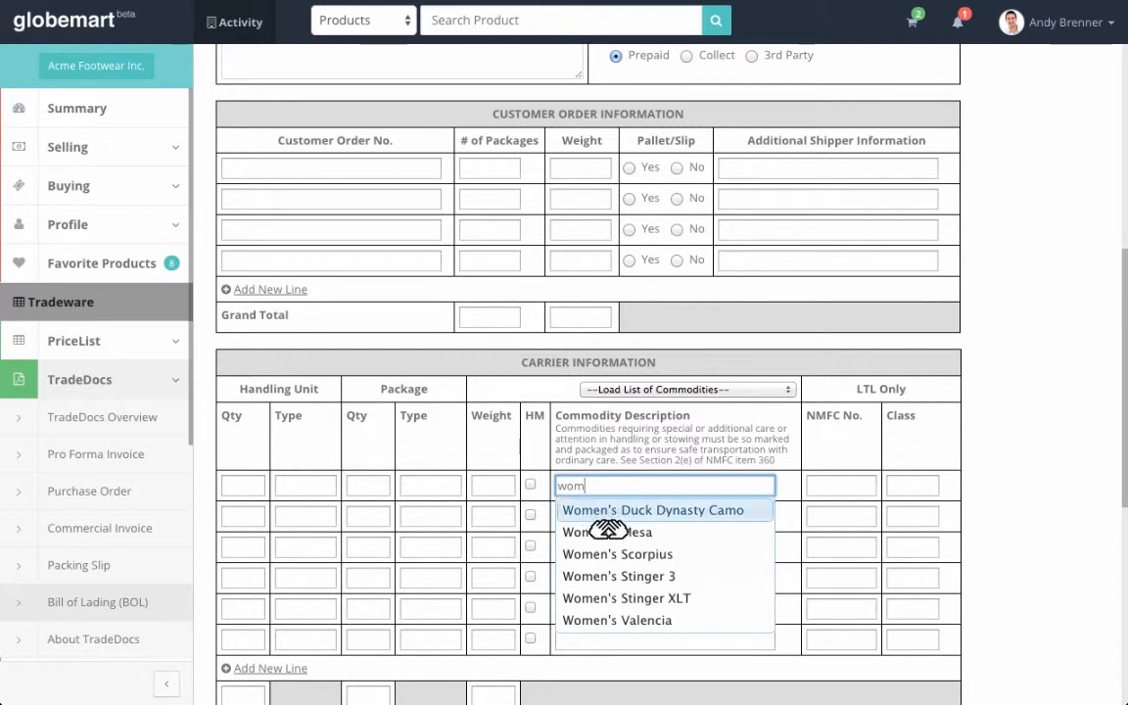
click(608, 530)
Set the Women's Mesa line to handling unit 12 PC, package 1 Case and weight 2
click(245, 486)
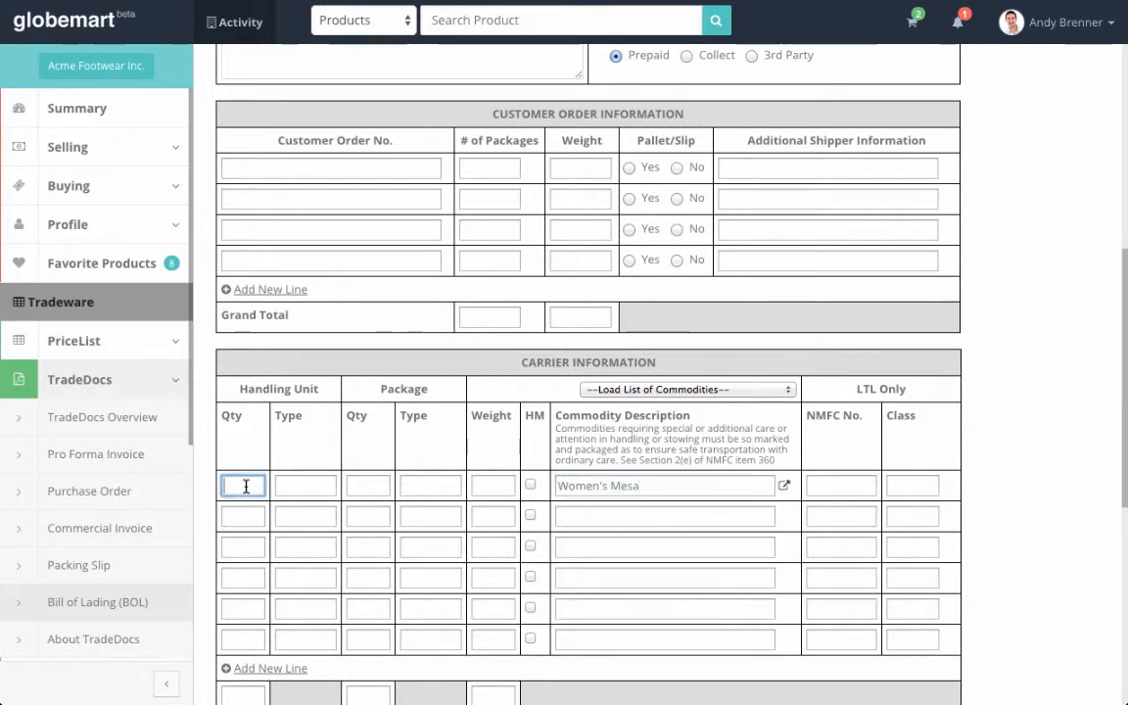
click(298, 487)
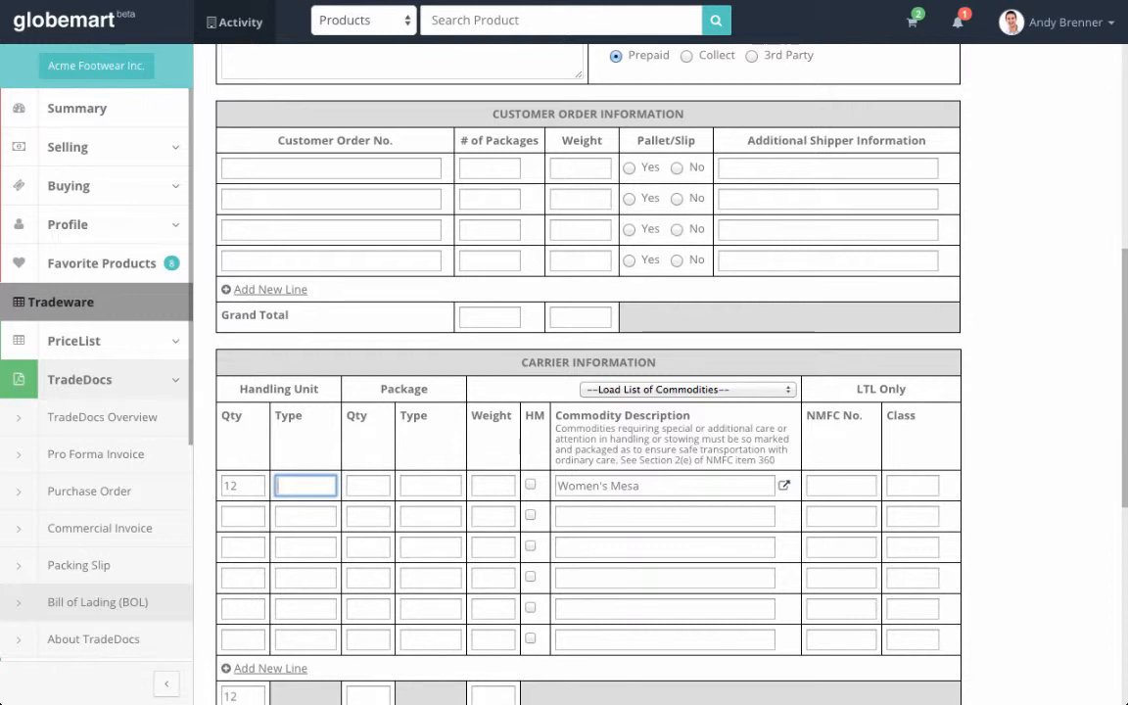
text(PC)
click(366, 487)
text(1)
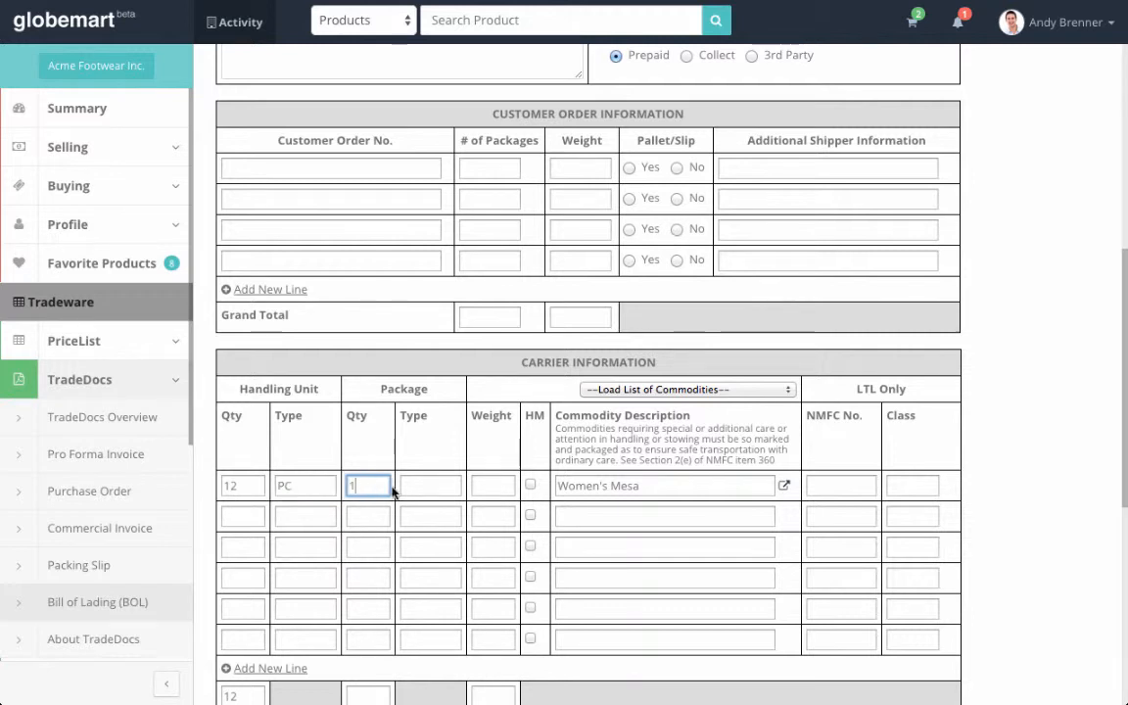
click(416, 488)
text(Case)
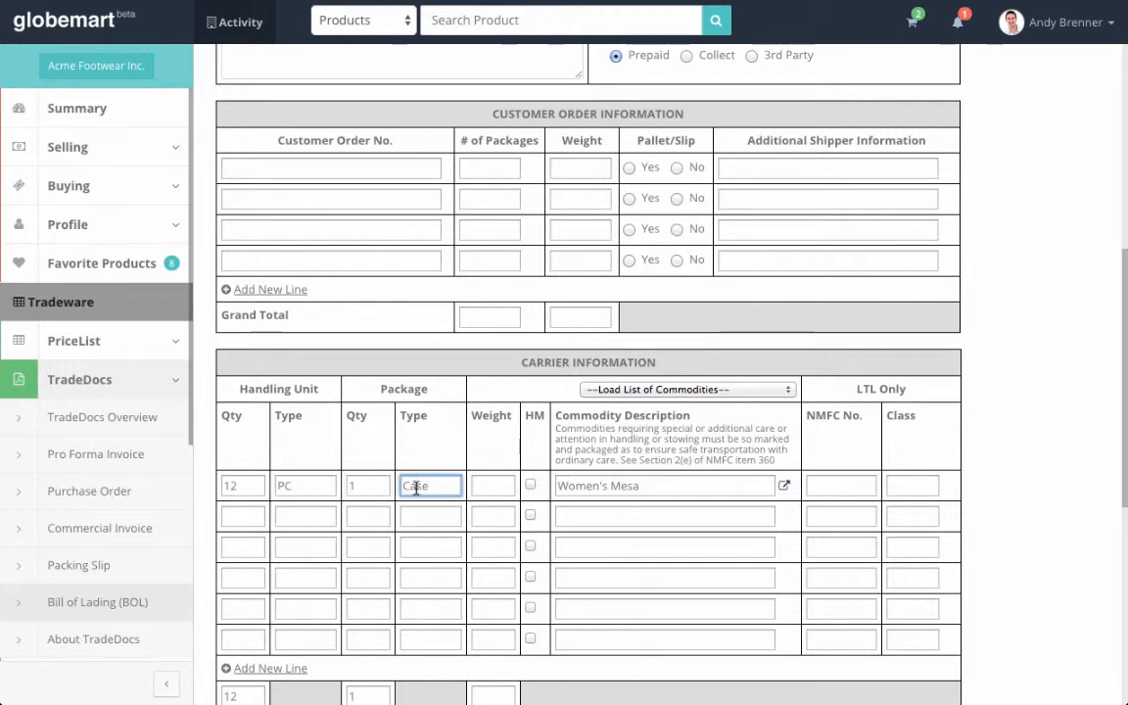
click(486, 488)
text(2)
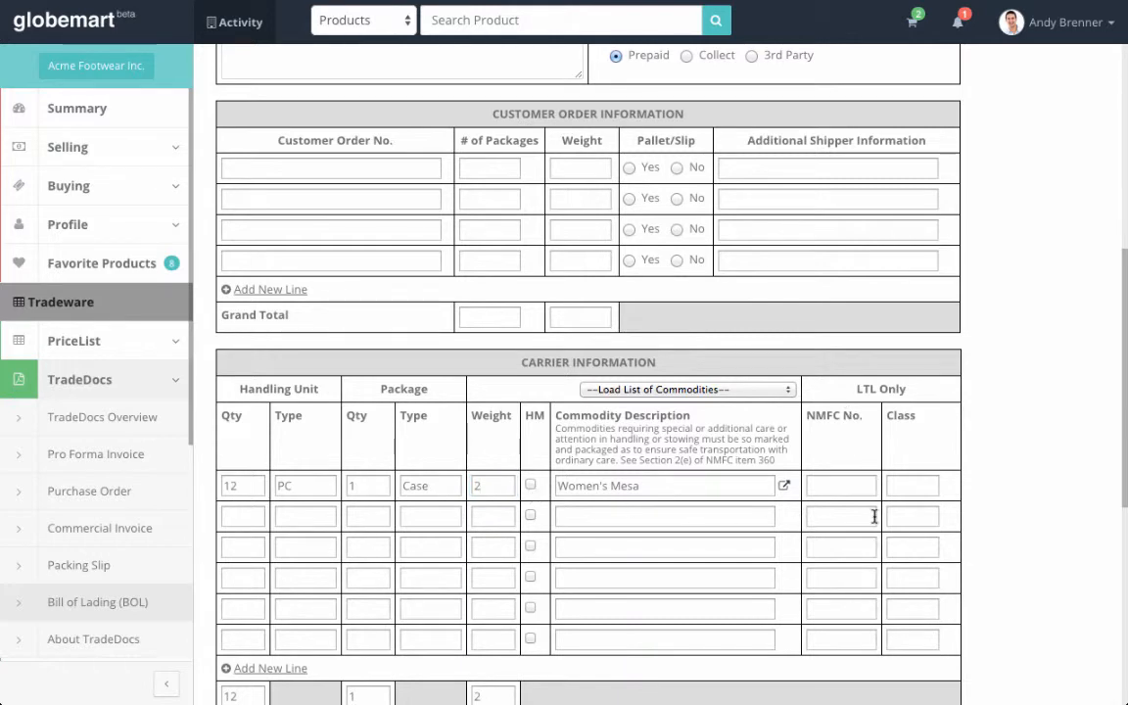
Mark both Trailer Loaded and Freight Counted as By shipper on the bill of lading
scroll(874, 514, down, 1)
scroll(874, 516, down, 2)
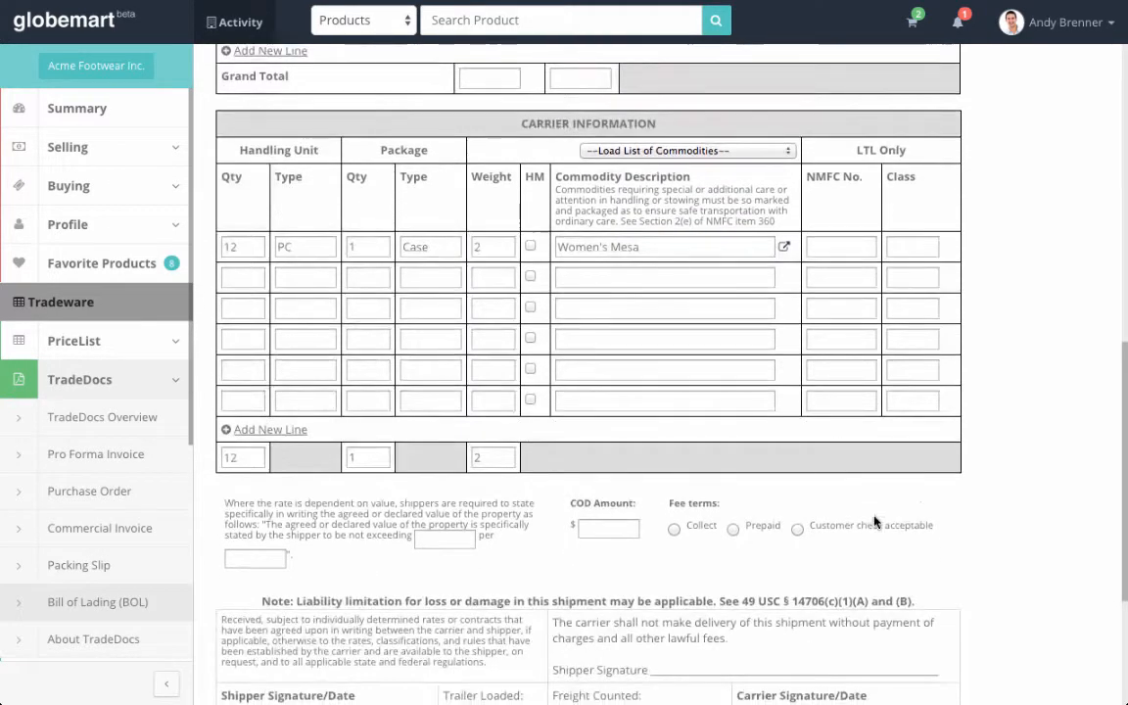
scroll(641, 489, down, 1)
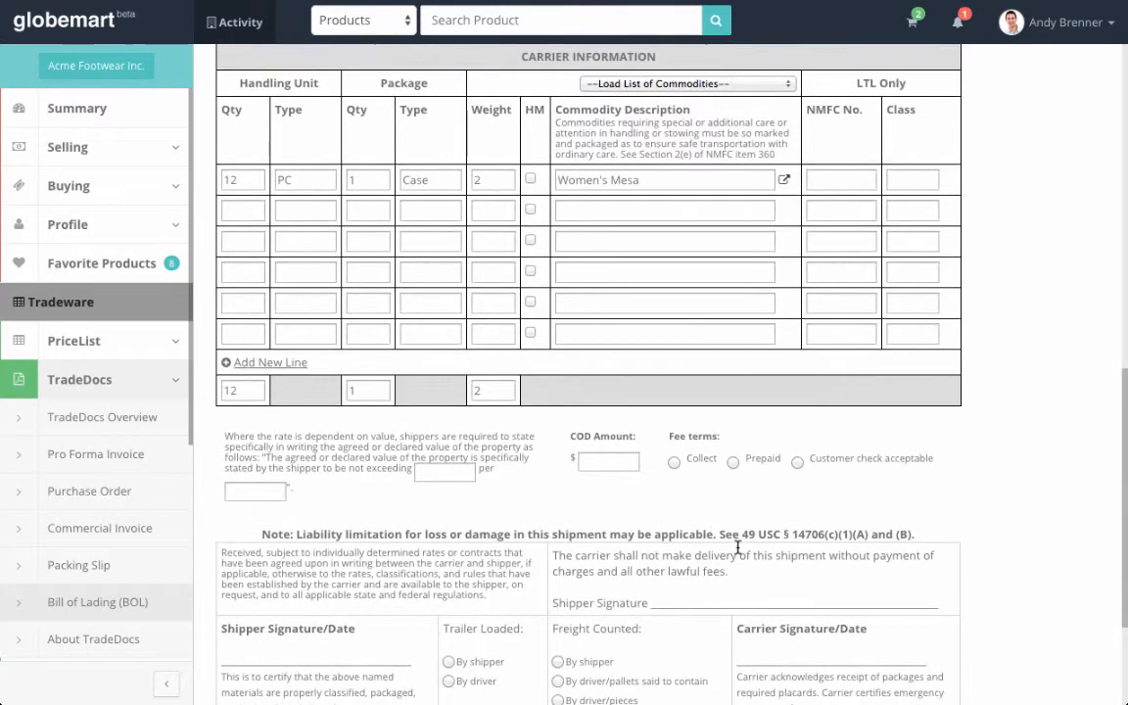
scroll(577, 461, down, 1)
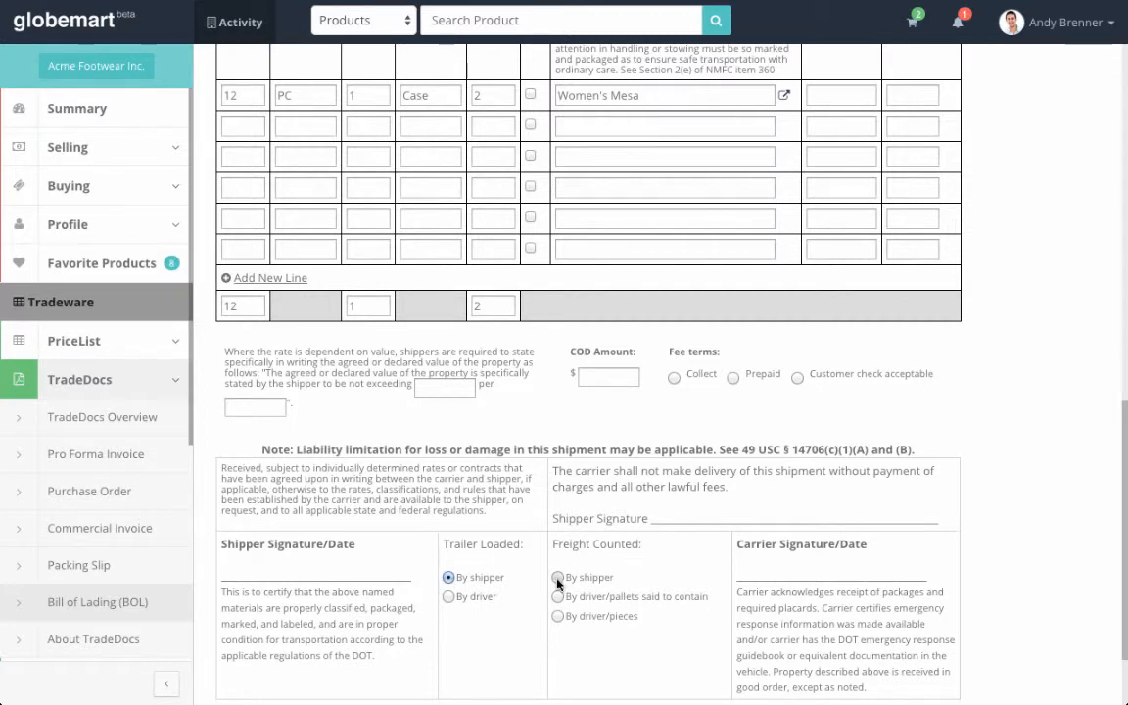
scroll(762, 542, down, 1)
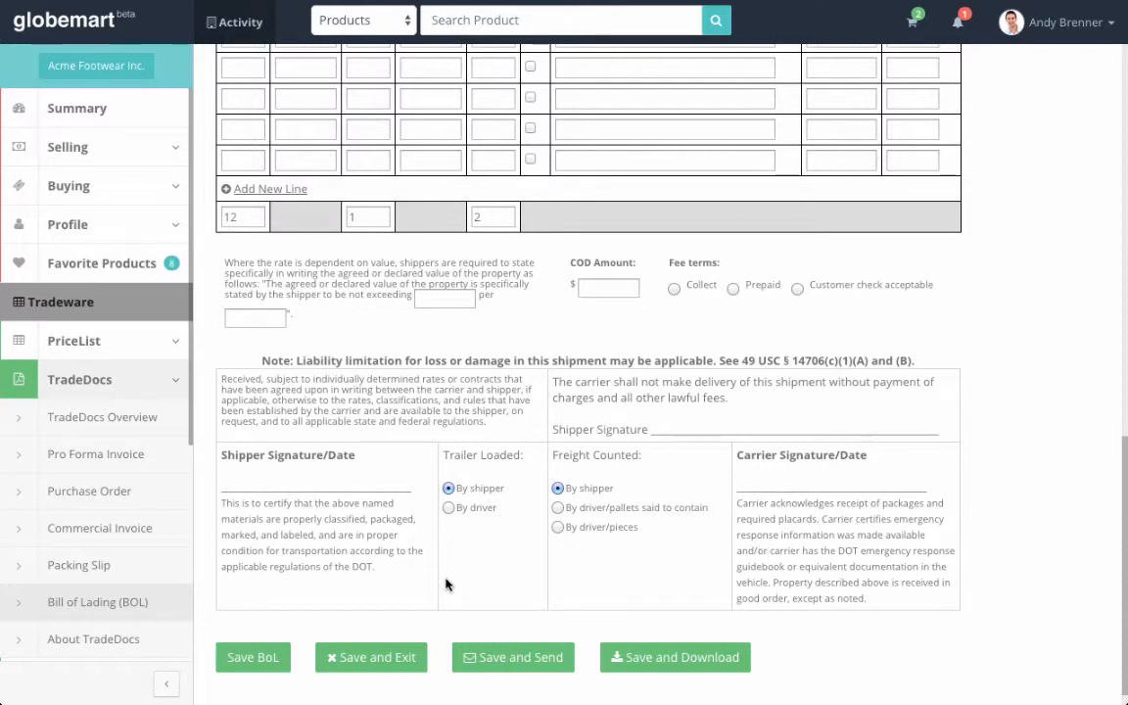
Save the bill of lading and download it as a document
click(252, 657)
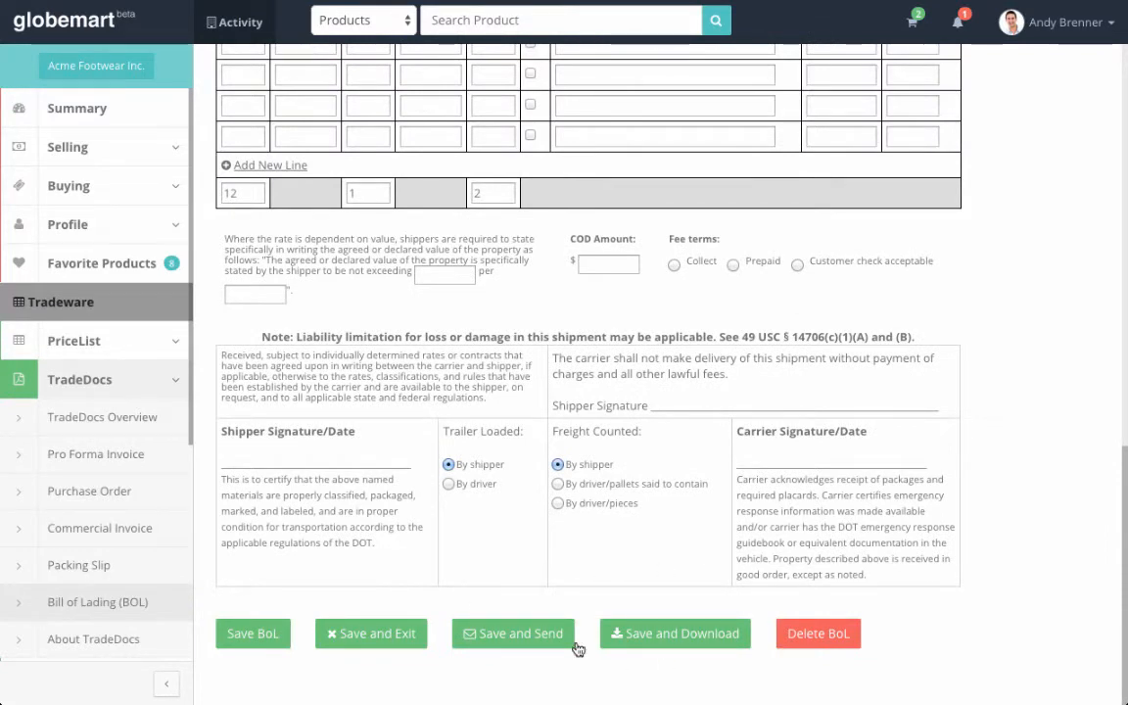
click(636, 635)
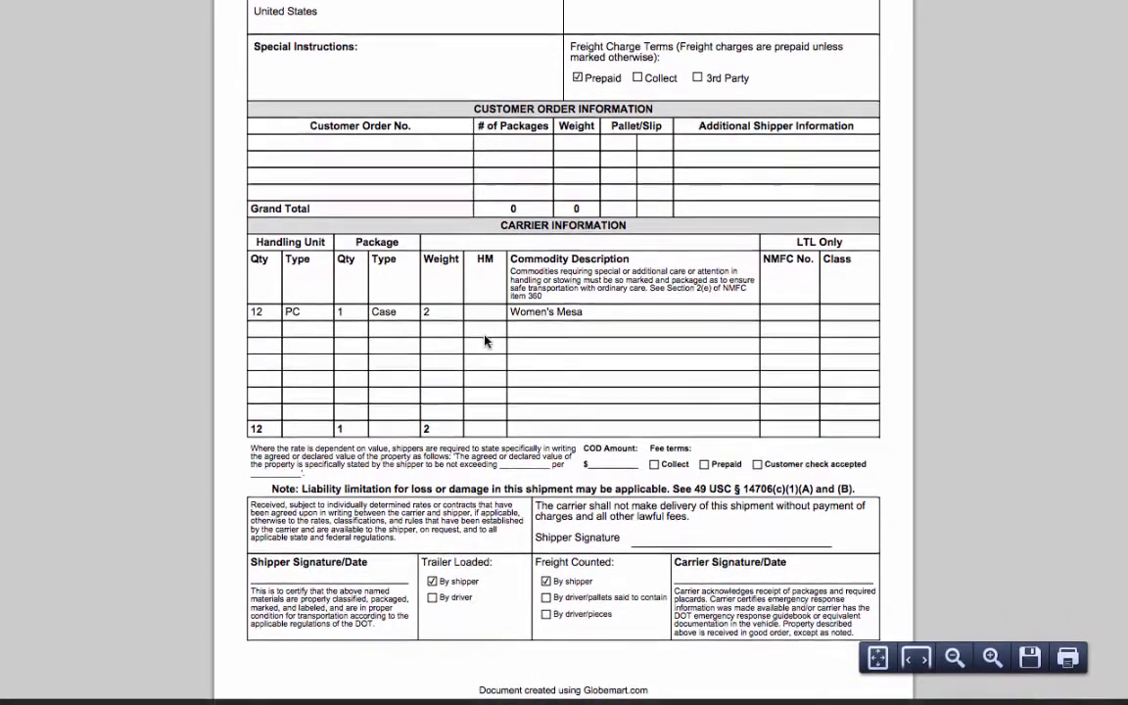
Review the generated bill of lading from the shipping addresses to the signature blocks and return to its edit form
scroll(485, 339, up, 3)
scroll(485, 339, up, 2)
scroll(486, 339, down, 1)
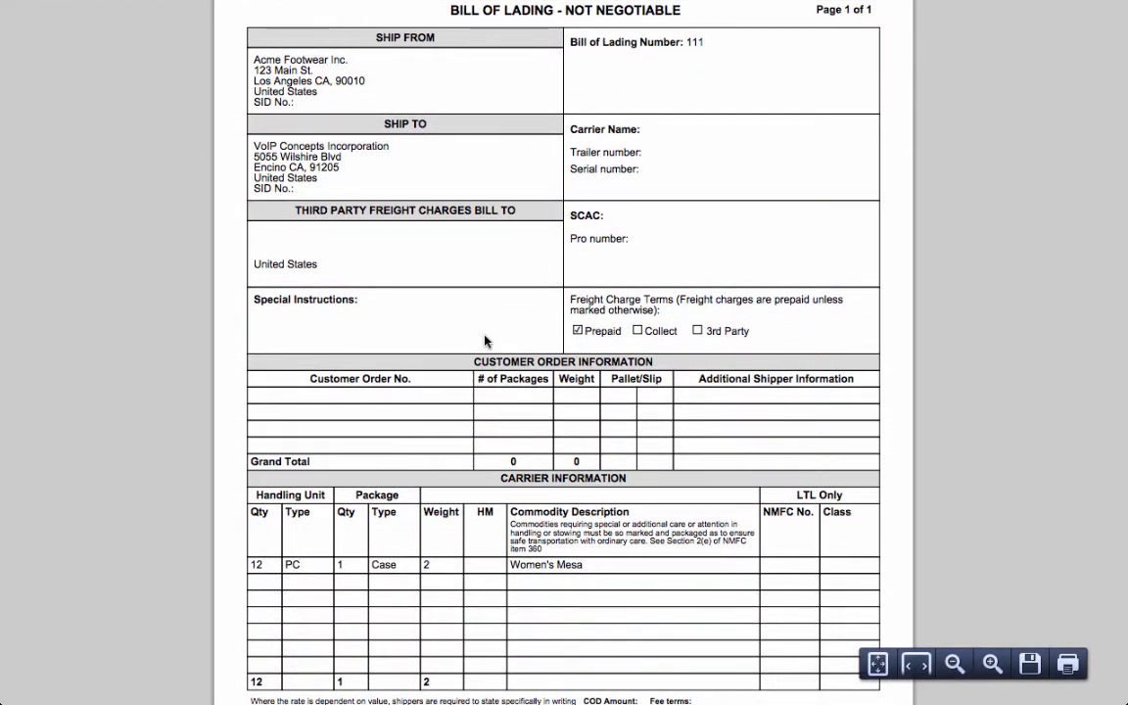
scroll(485, 339, down, 5)
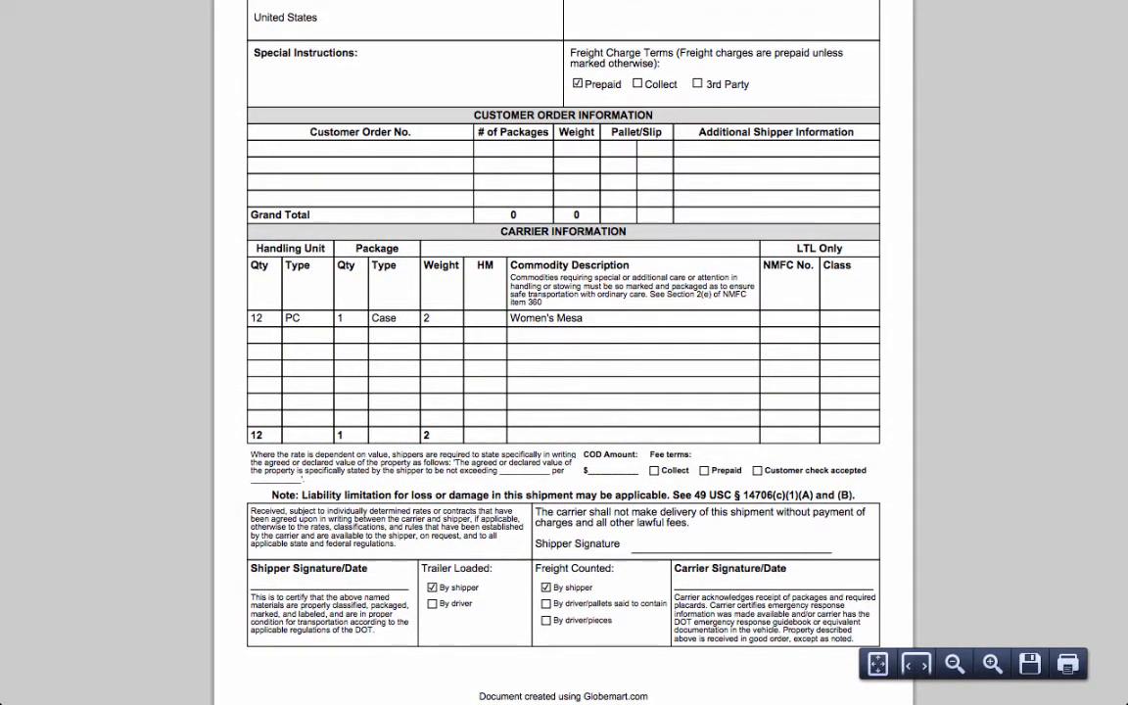
scroll(485, 335, up, 6)
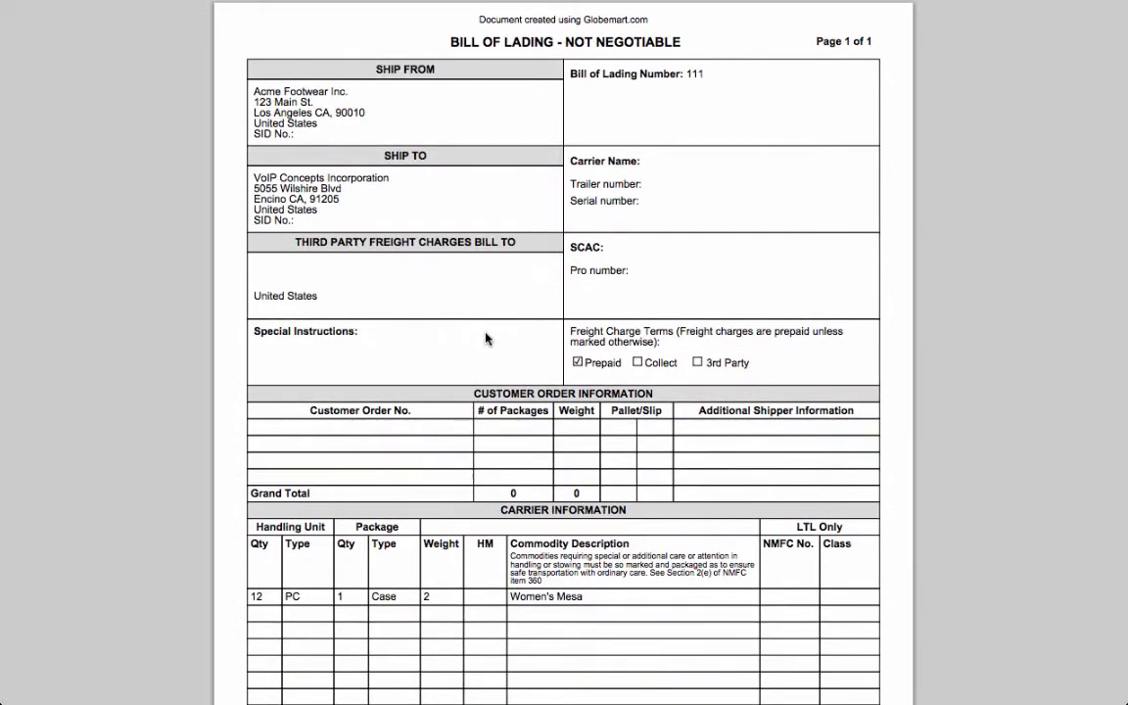
right_click(385, 214)
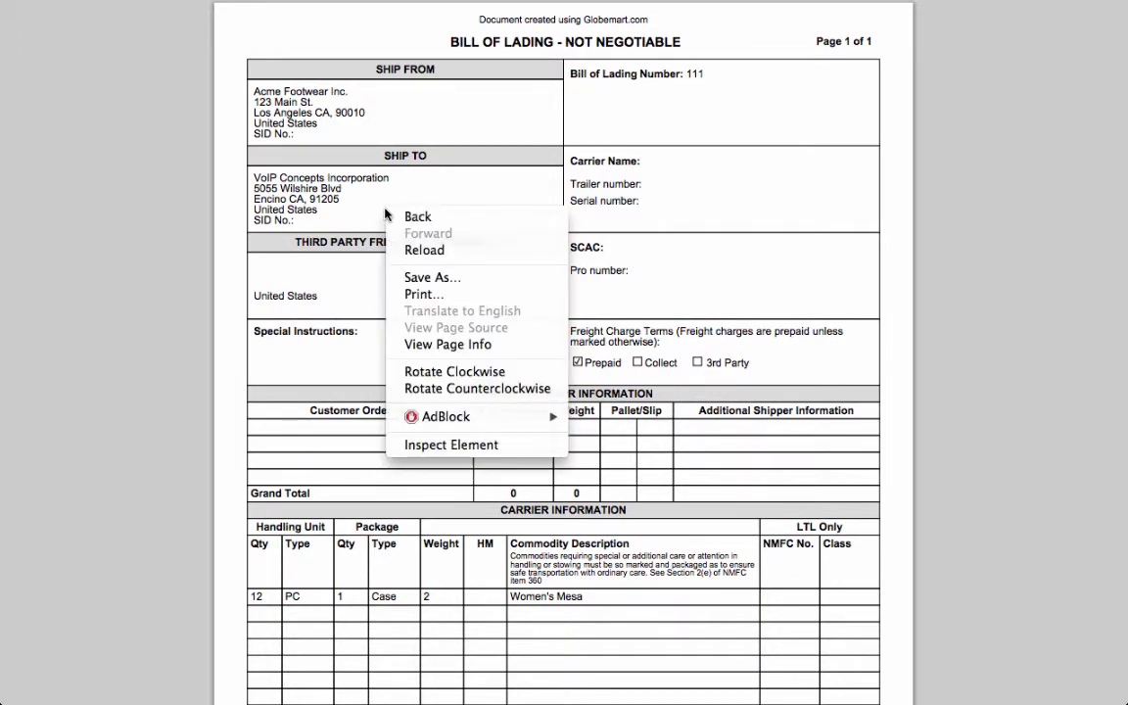
click(397, 220)
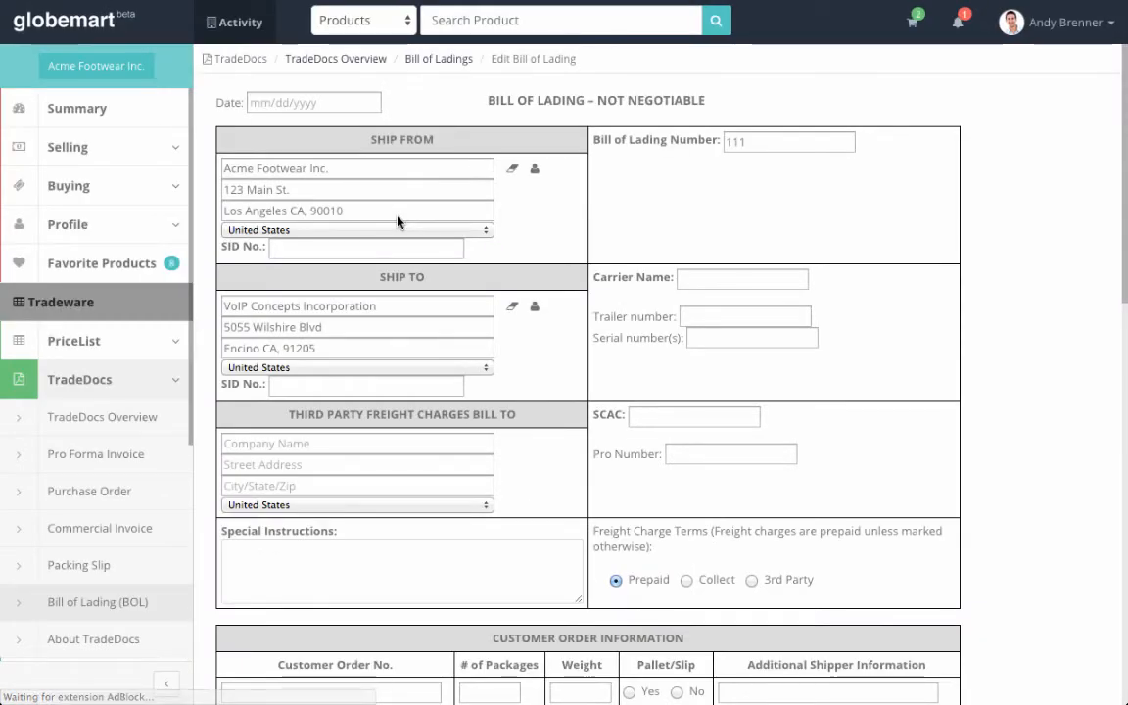
scroll(480, 491, down, 3)
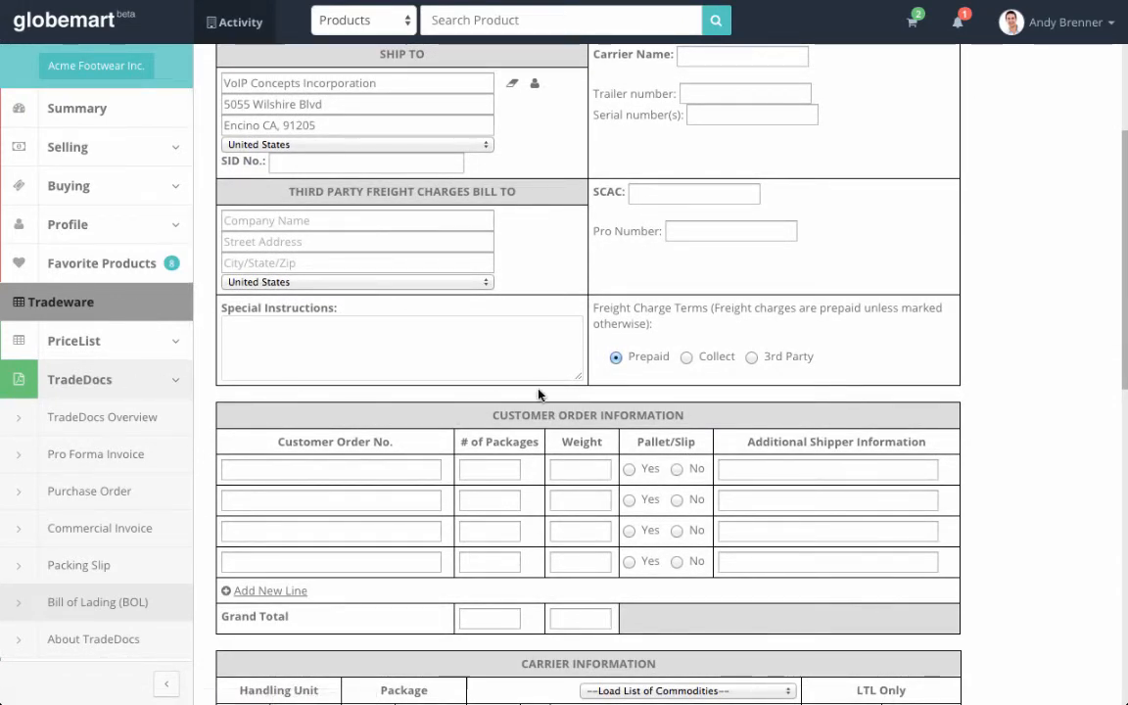
scroll(538, 394, down, 2)
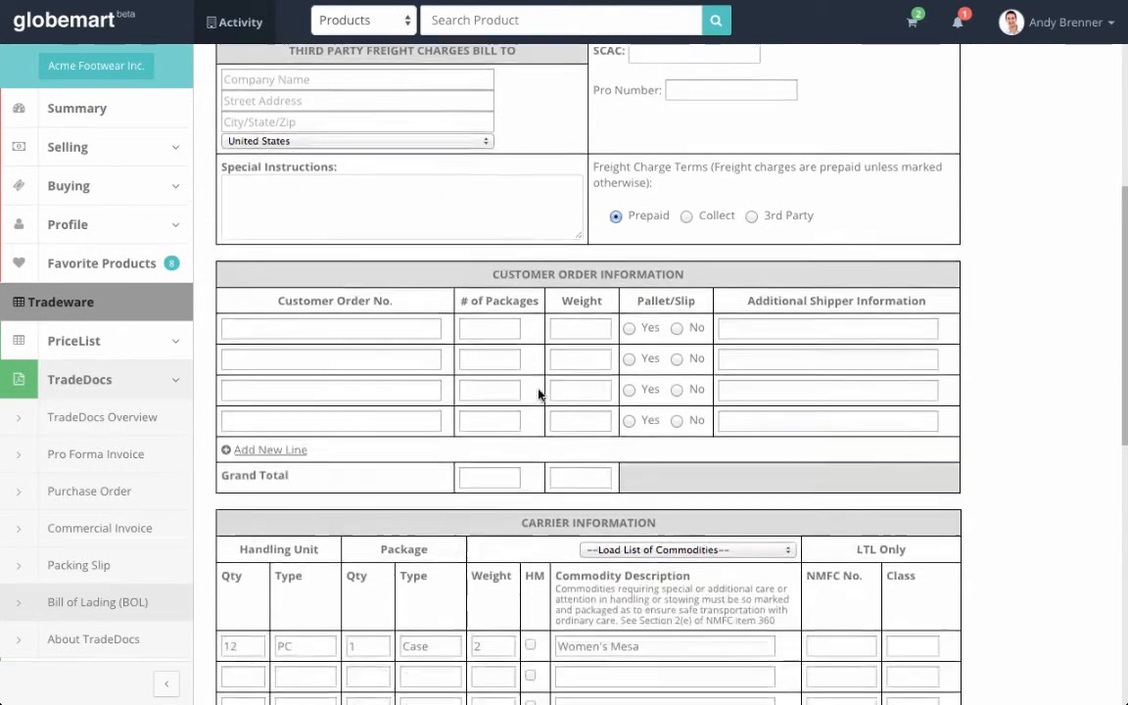
scroll(537, 394, up, 5)
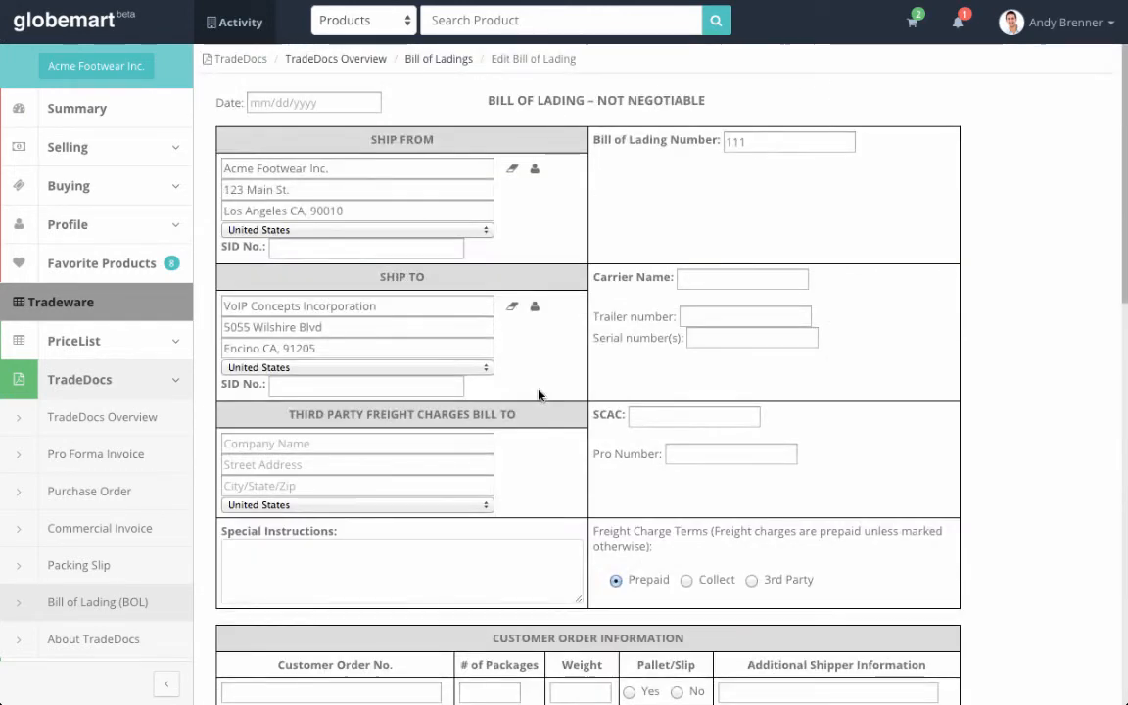
Open the TradeDocs overview and look through the saved documents of each type, from pro forma invoices to bills of lading
click(130, 417)
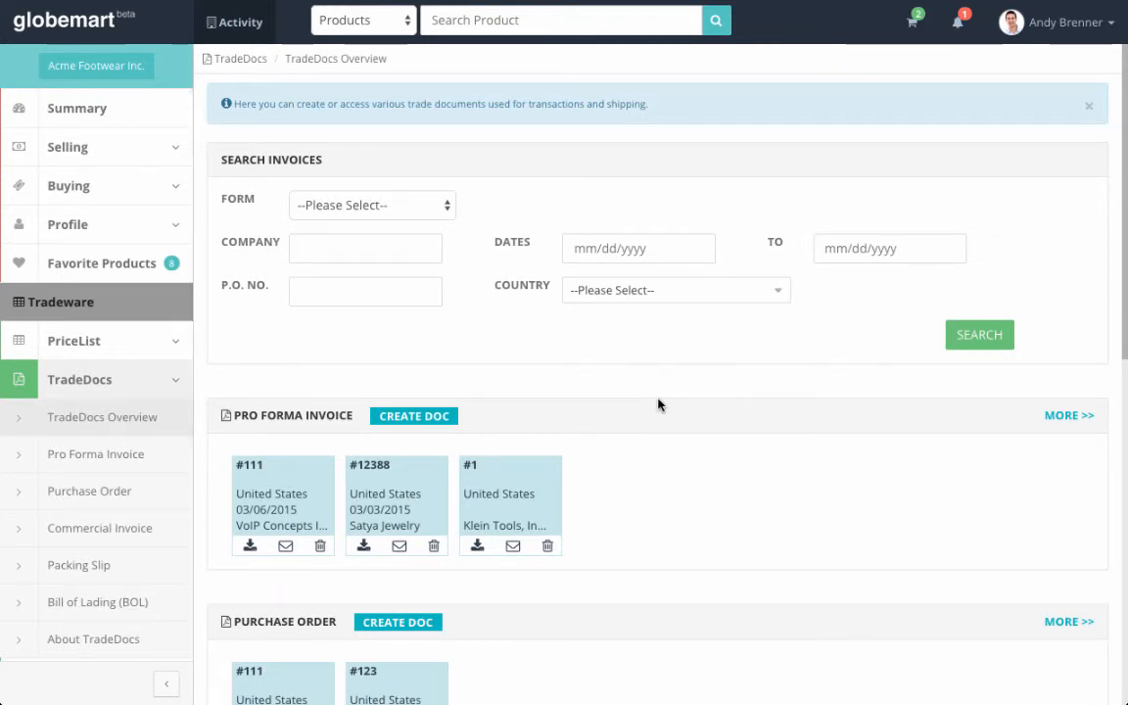
scroll(658, 405, down, 3)
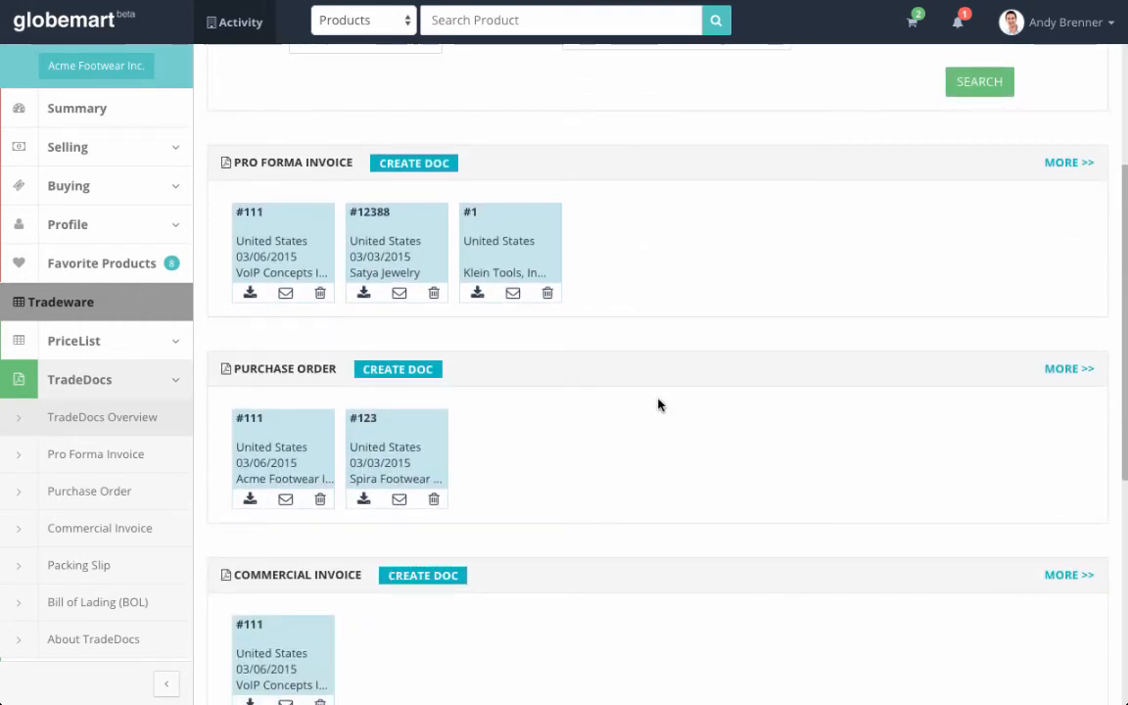
scroll(658, 404, down, 5)
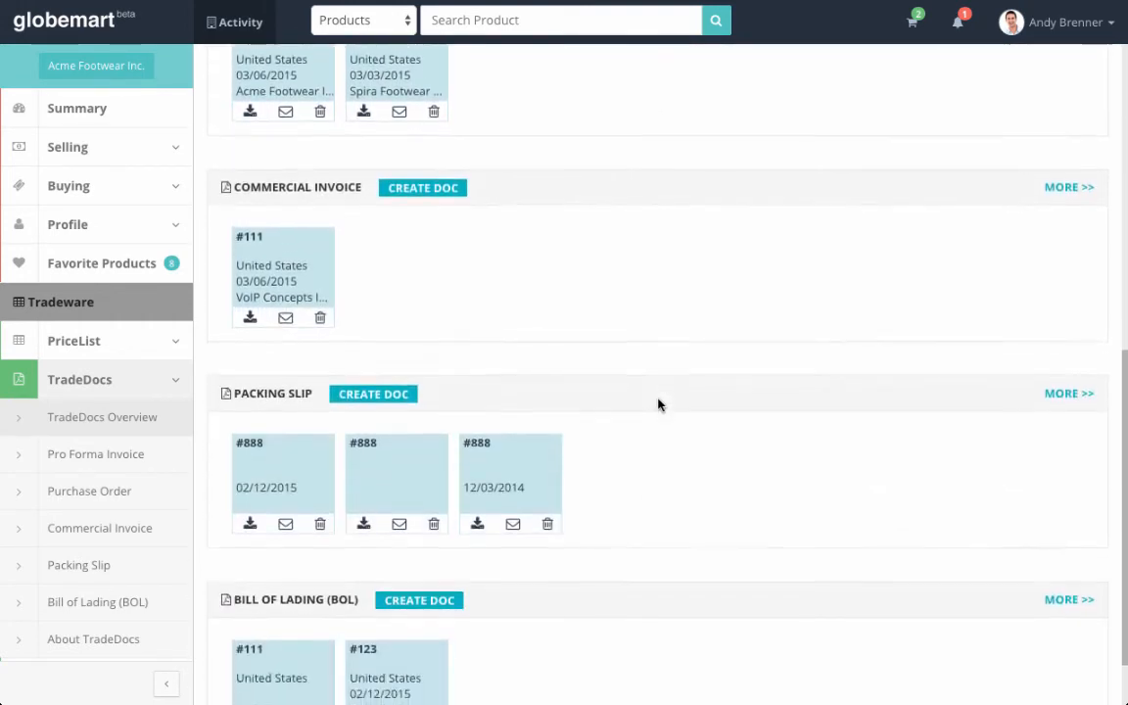
scroll(658, 404, up, 8)
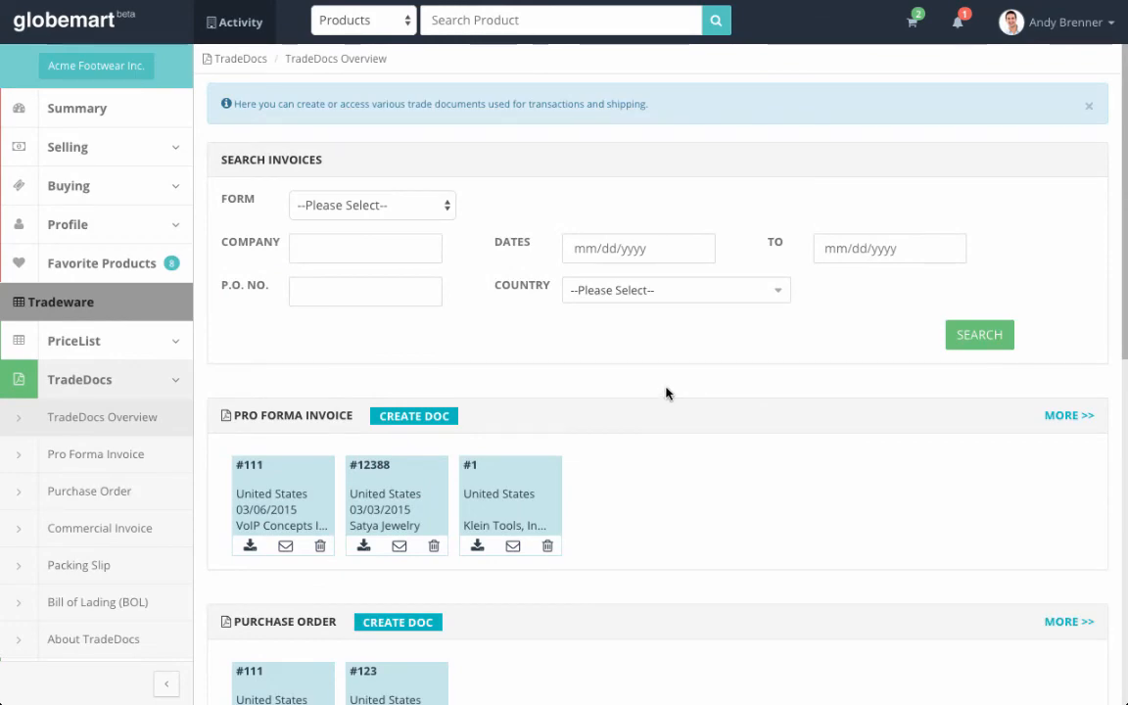